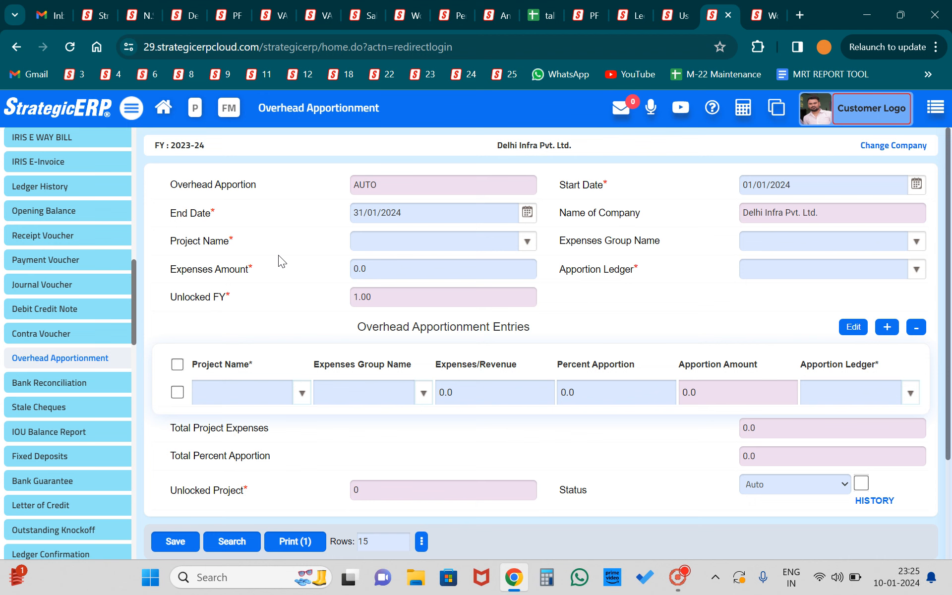
- Set the overhead apportionment's project name to Delhi Head Office
click(379, 242)
text(h)
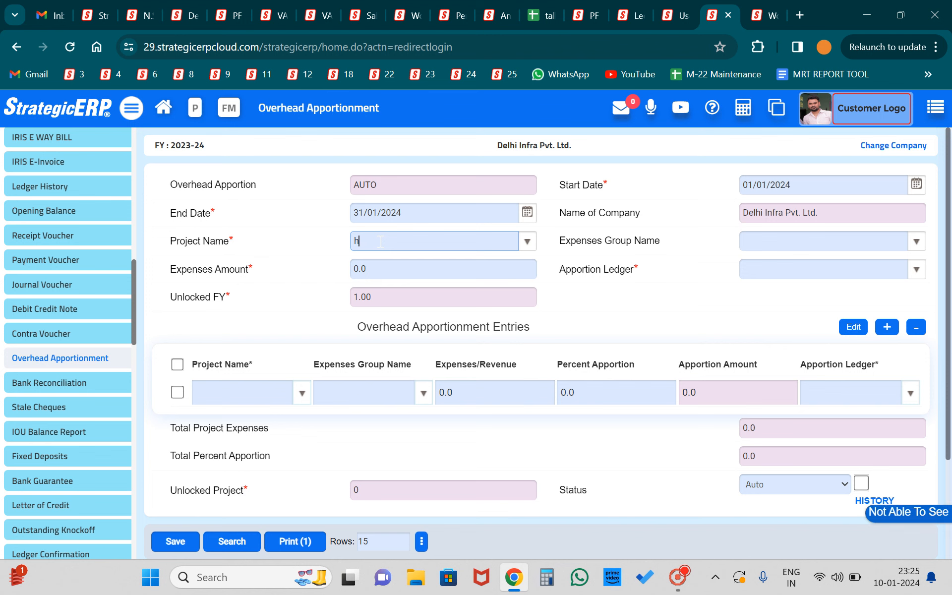
text(ea)
key(BackSpace)
key(BackSpace)
key(BackSpace)
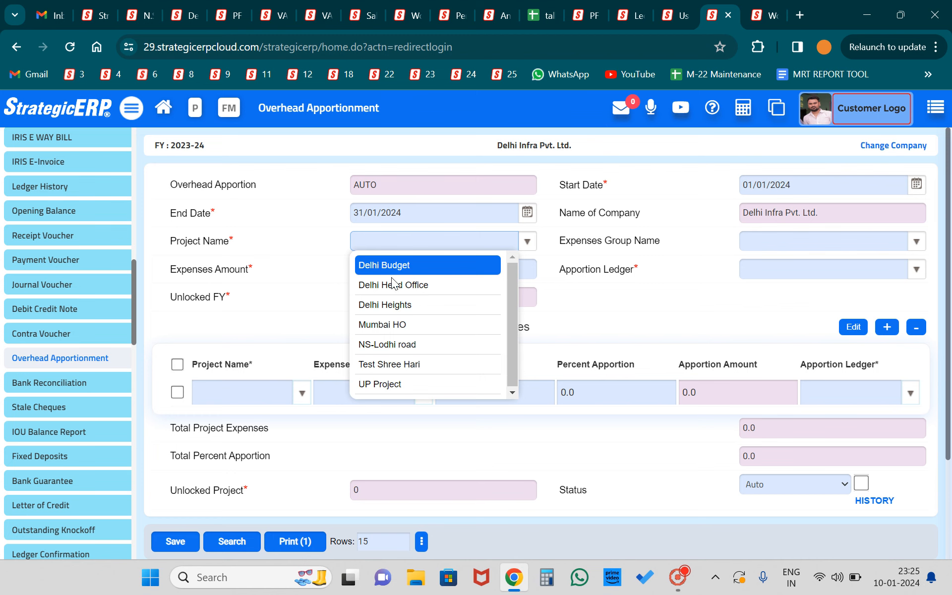
click(391, 285)
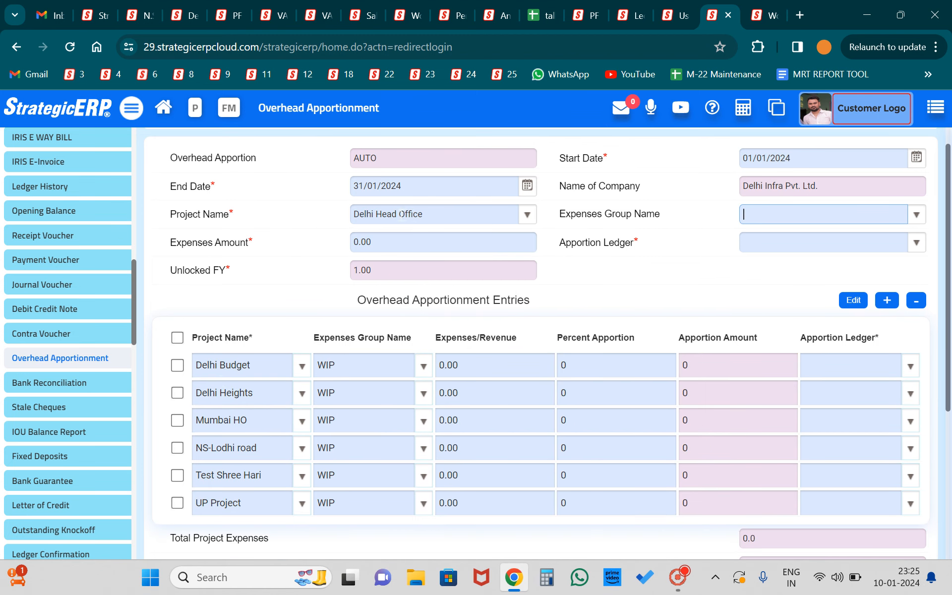
- Set the header's apportion ledger to Rent Exp., leaving the expenses group name blank
click(246, 365)
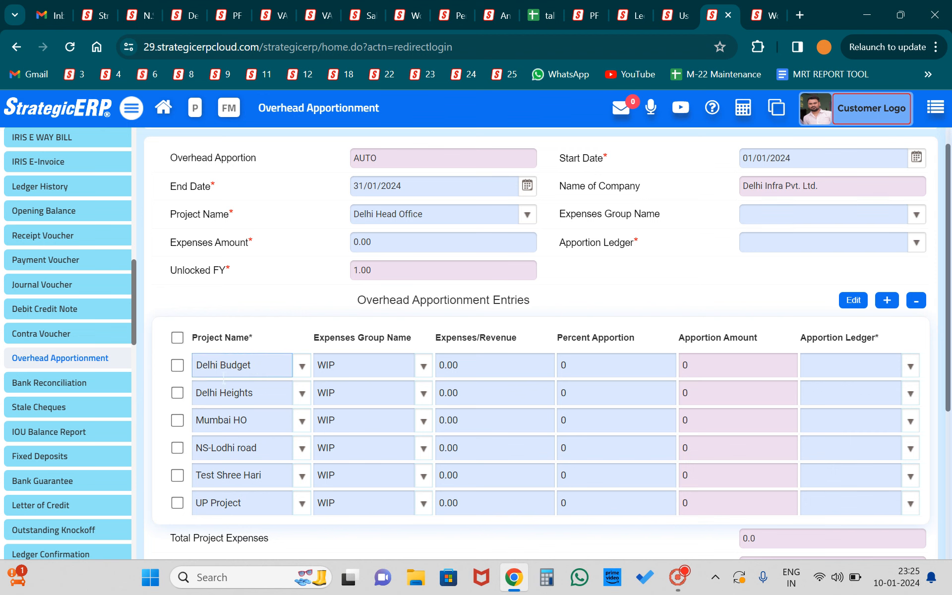
click(767, 213)
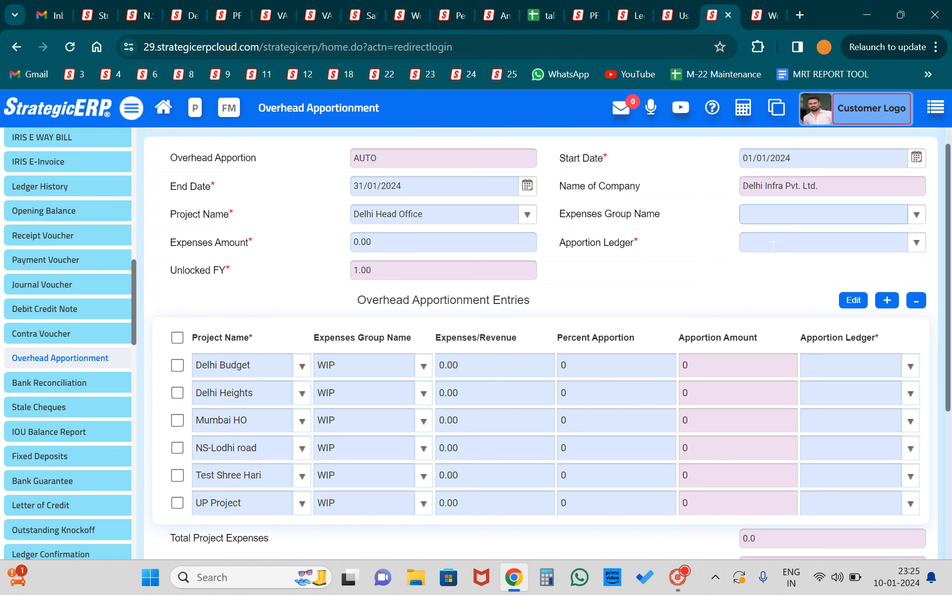
click(772, 247)
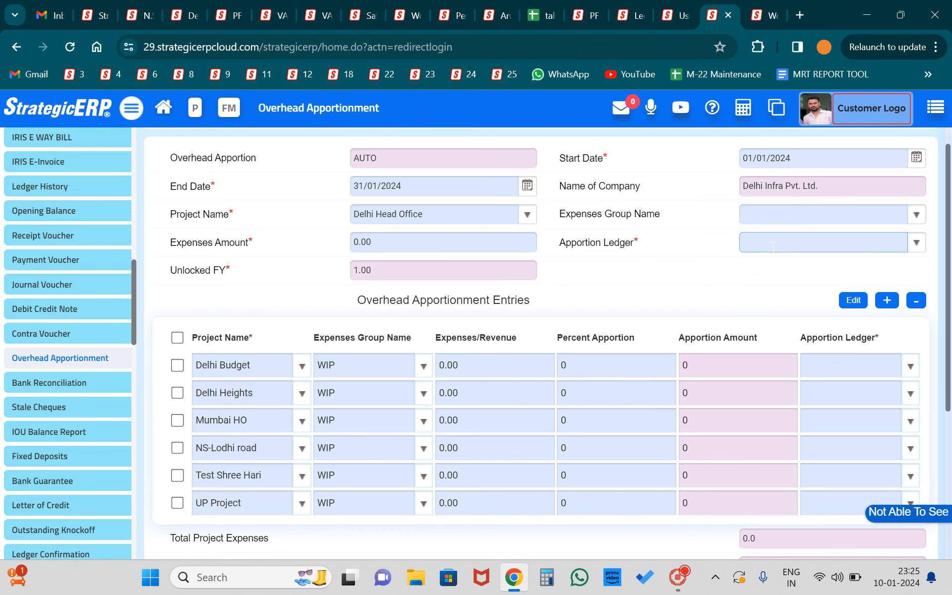
text(rent)
click(785, 301)
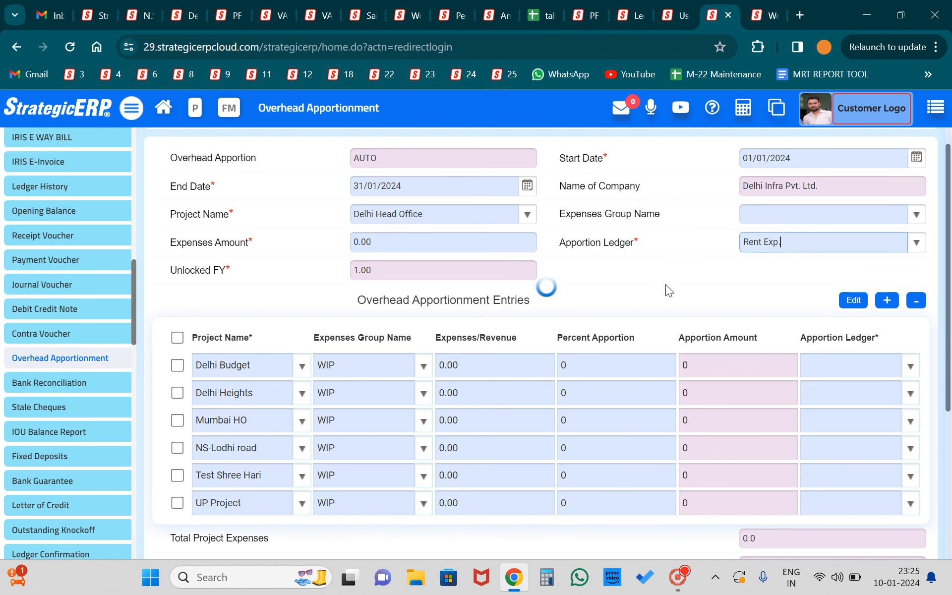
- Set the expenses amount for Delhi Head Office to 1000000
click(385, 244)
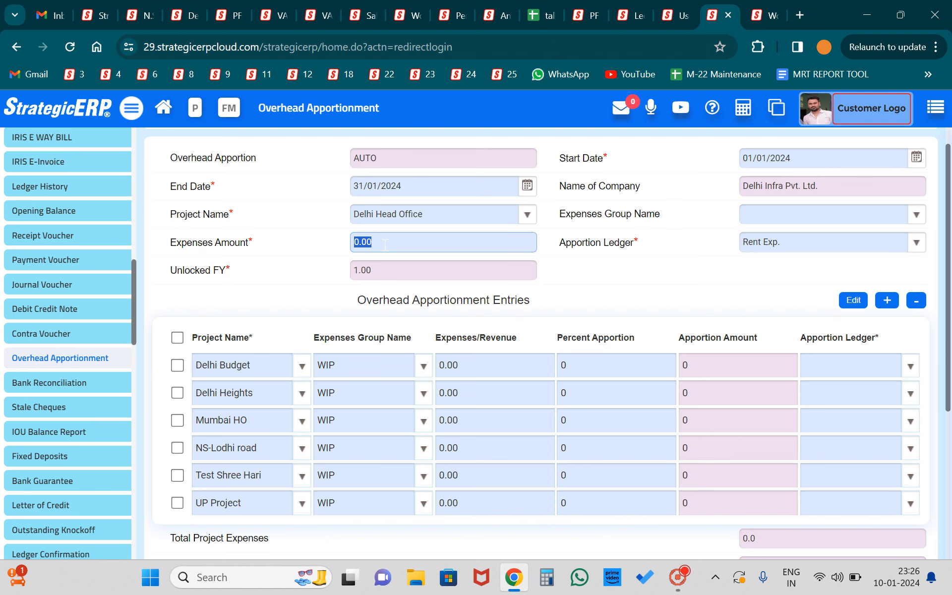
text(1000000)
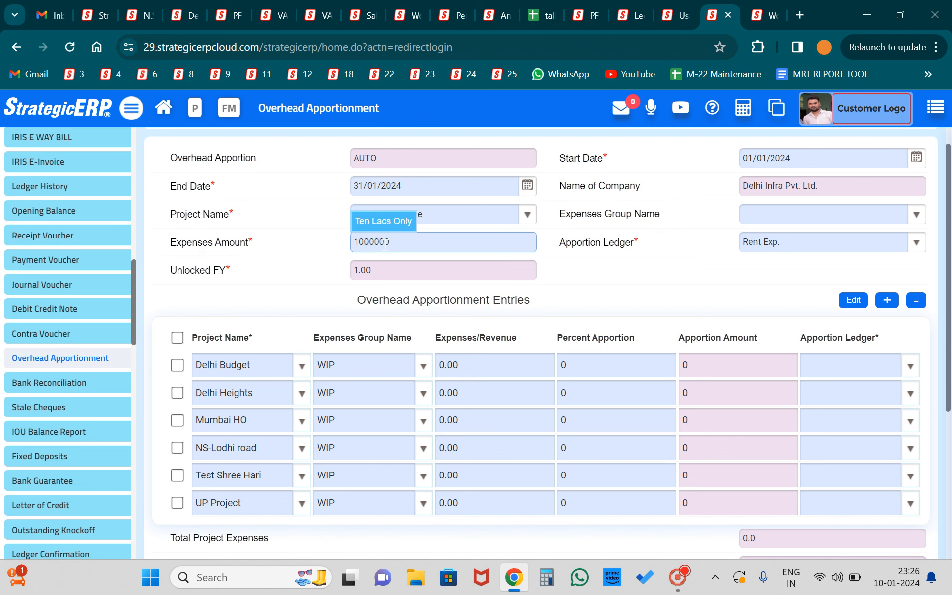
click(603, 258)
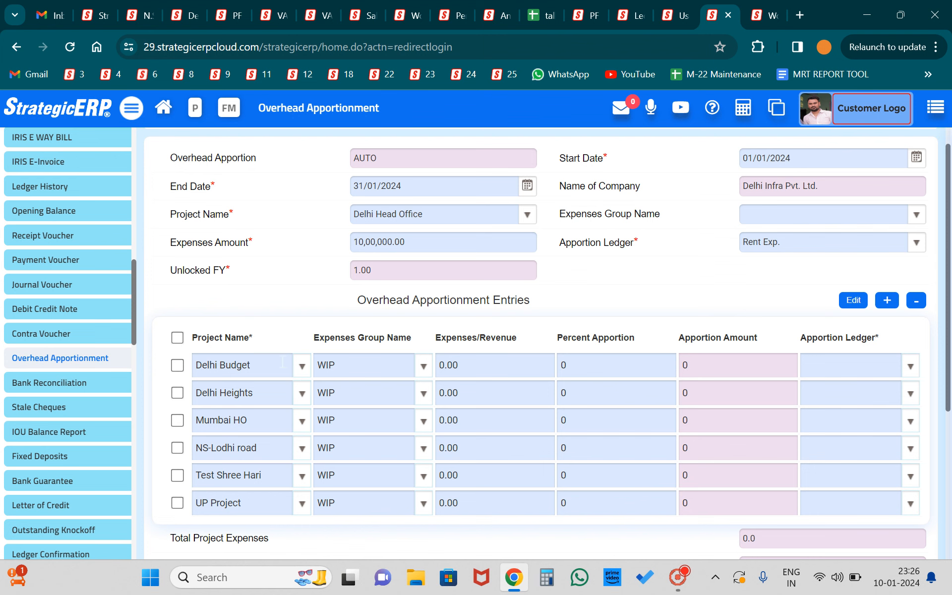
- Set the percent apportion to 15 for Delhi Budget, Delhi Heights, Mumbai HO, NS-Lodhi road and Test Shree Hari
click(590, 367)
text(15)
key(Return)
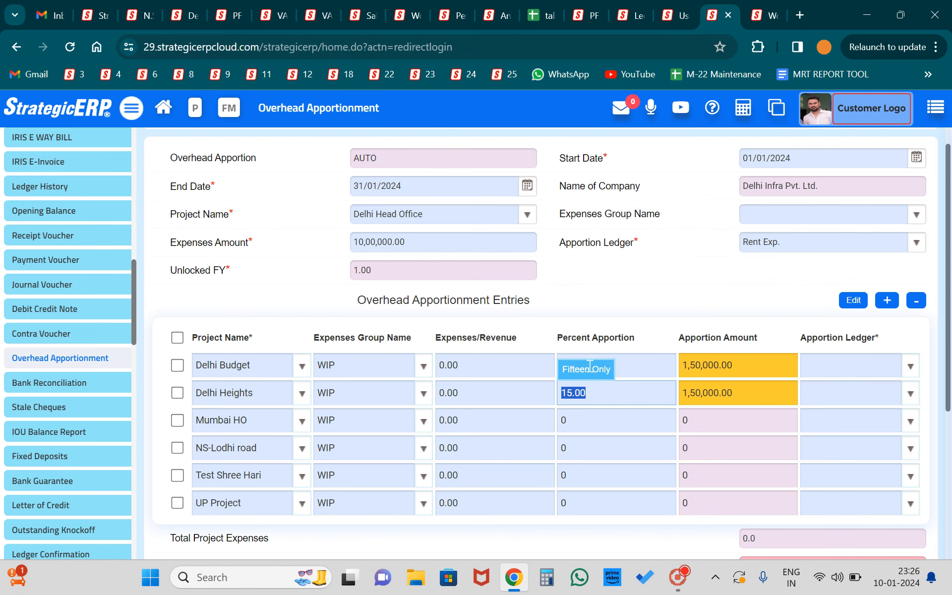
key(Return)
key(Return)
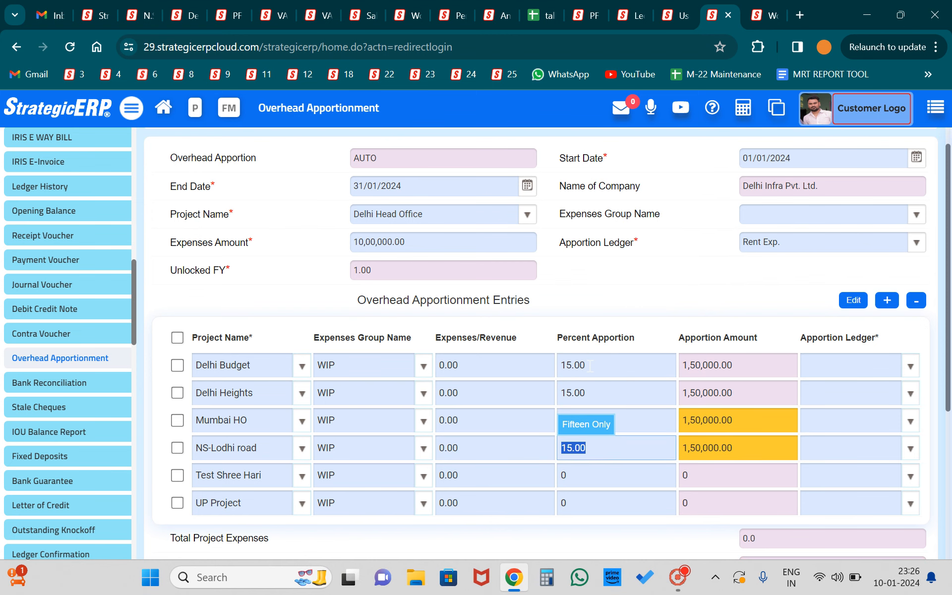
key(Return)
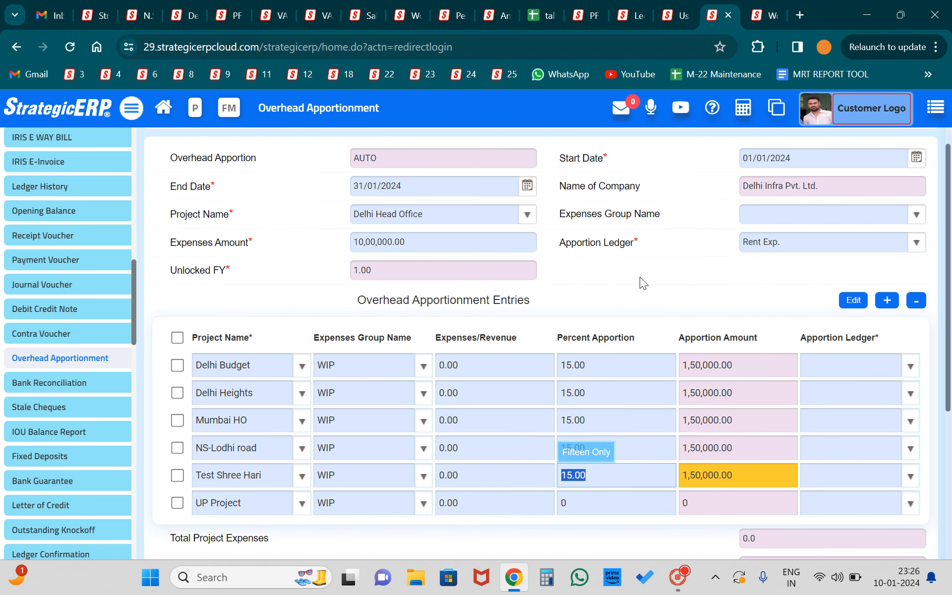
click(639, 276)
- Set the percent apportion for UP Project to 25
scroll(640, 277, down, 2)
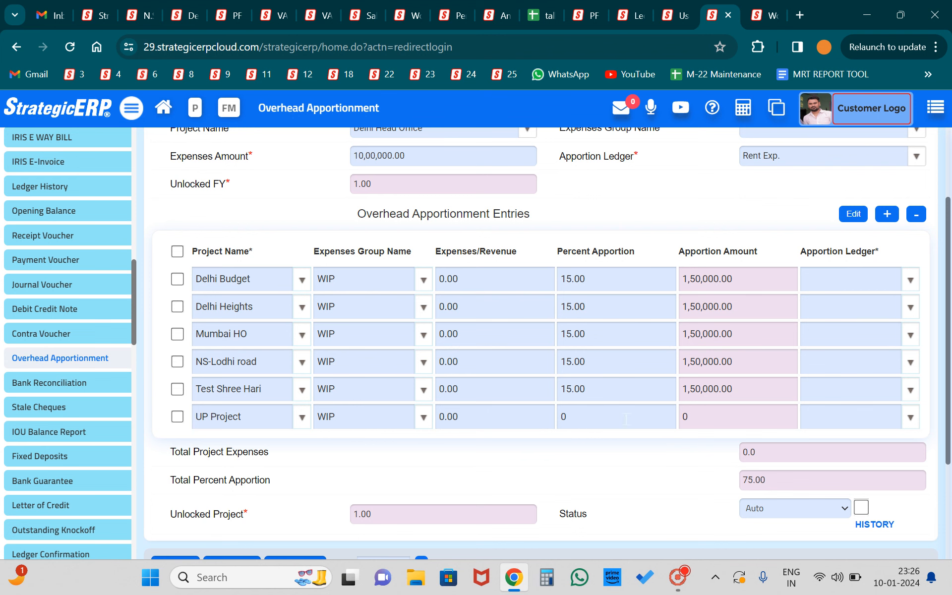
click(593, 423)
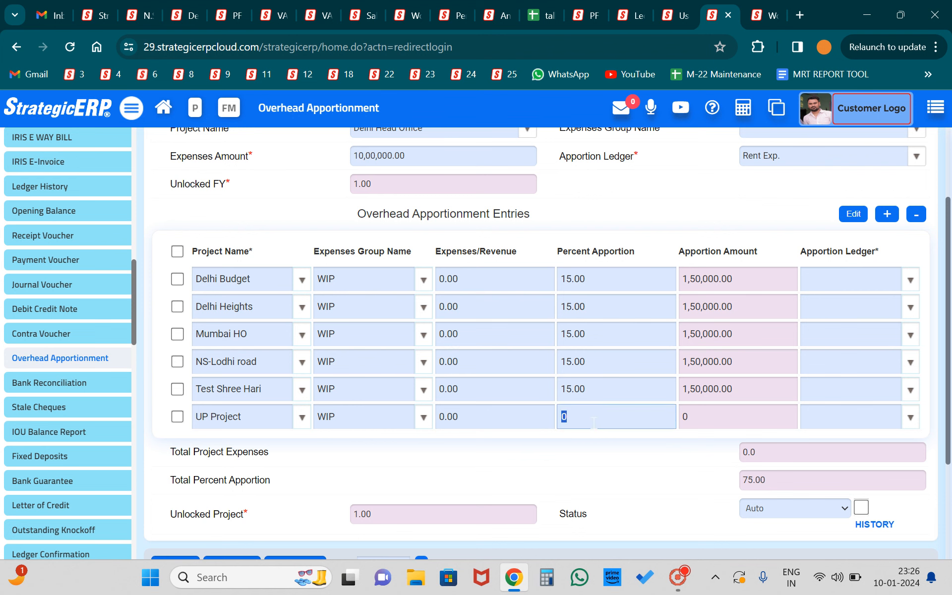
text(25)
click(629, 472)
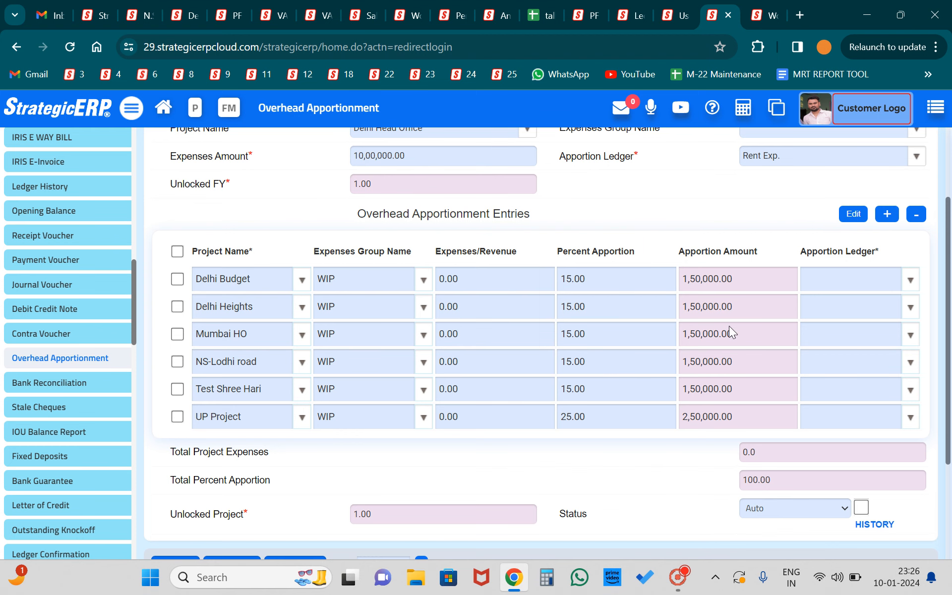
- Set the apportion ledger to Rent Exp. for the Delhi Budget entry and copy it to the Delhi Heights entry
scroll(730, 315, up, 1)
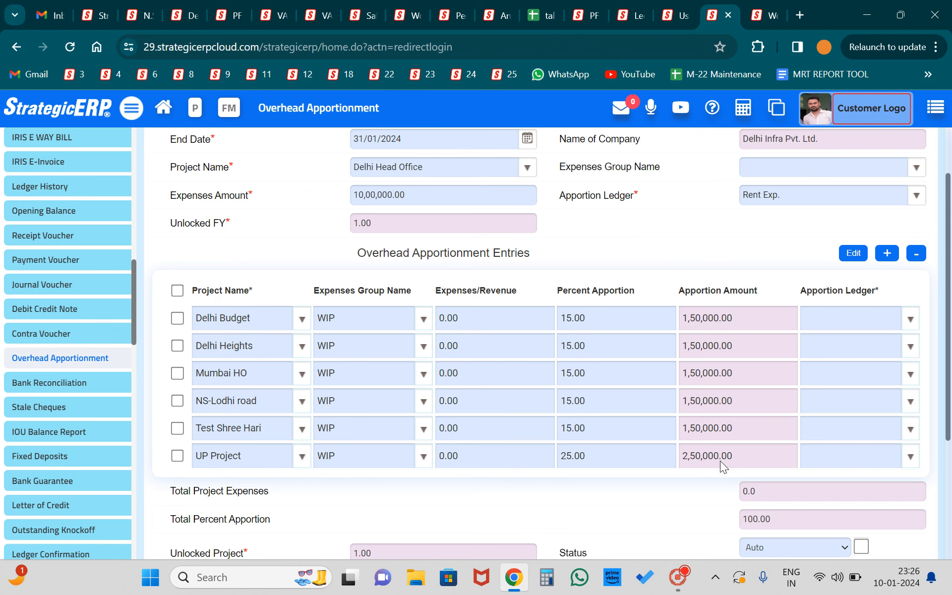
scroll(684, 234, up, 2)
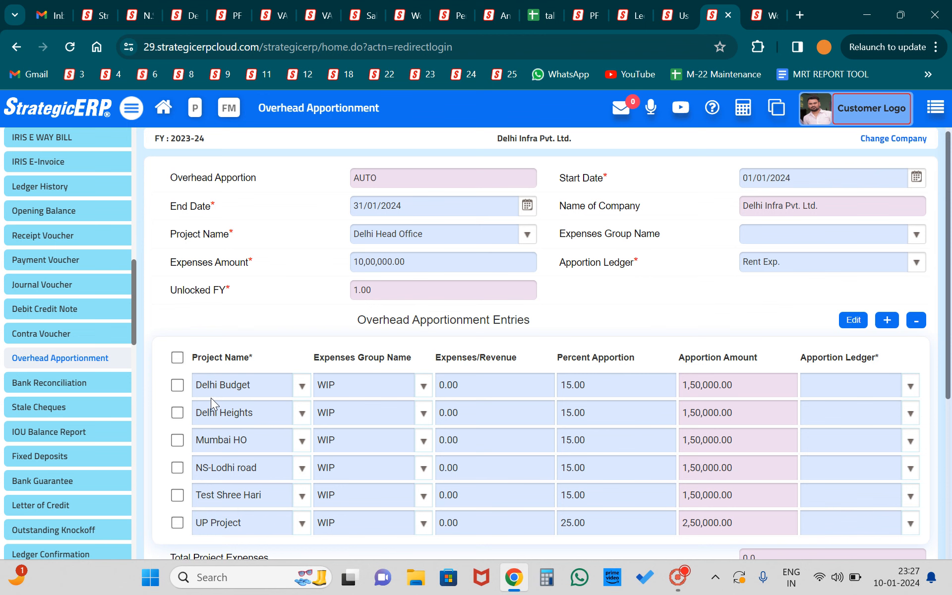
click(838, 389)
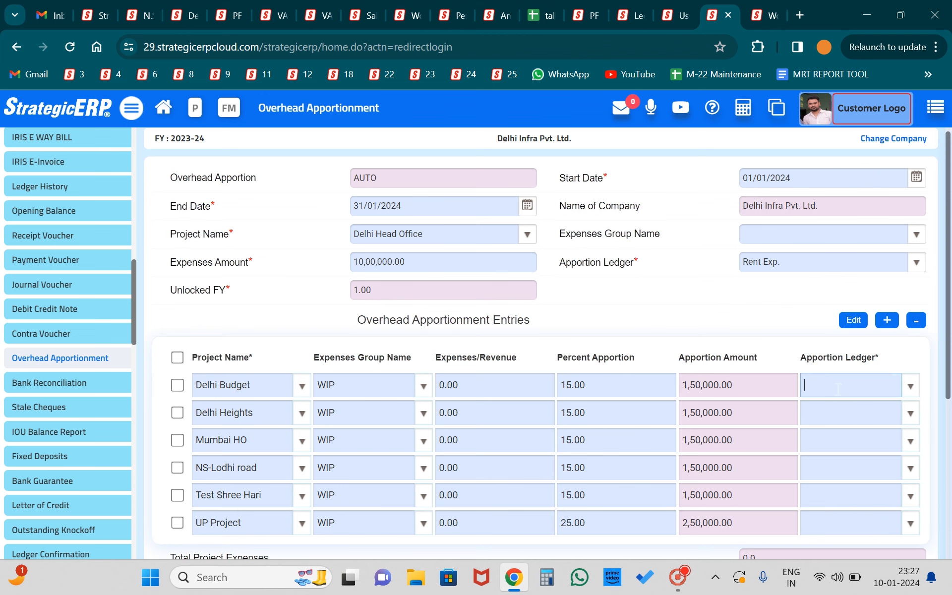
text(rent)
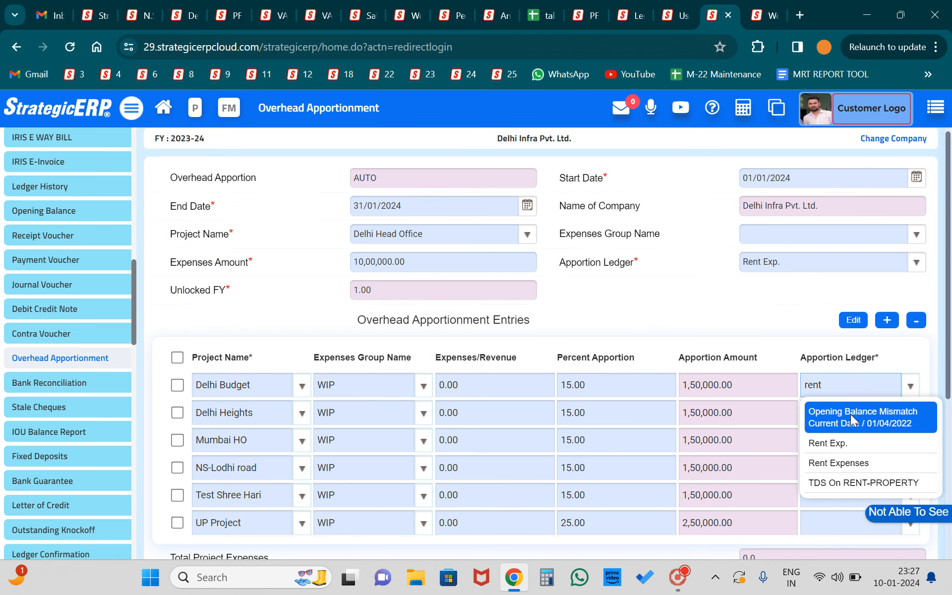
click(838, 444)
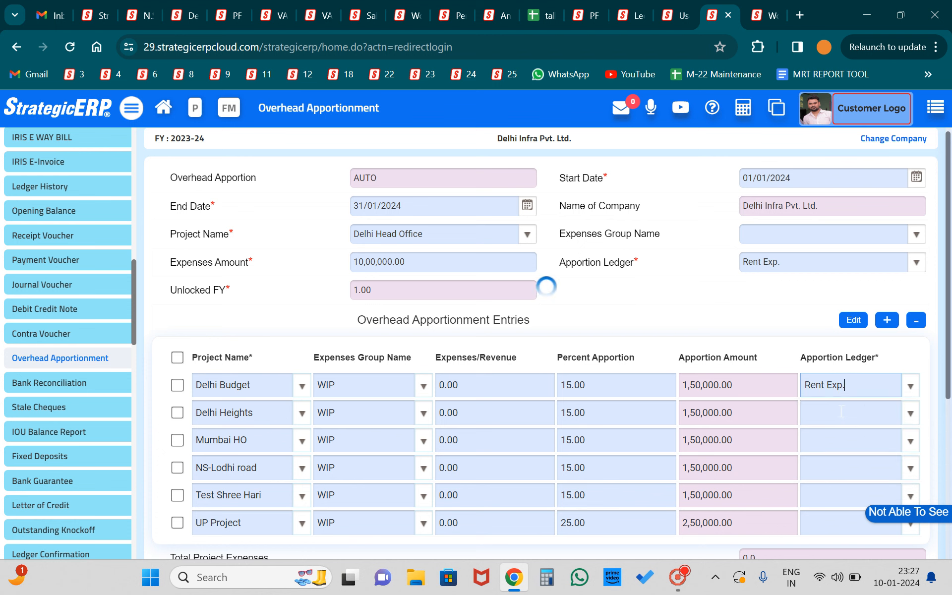
key(ctrl+a)
key(ctrl+c)
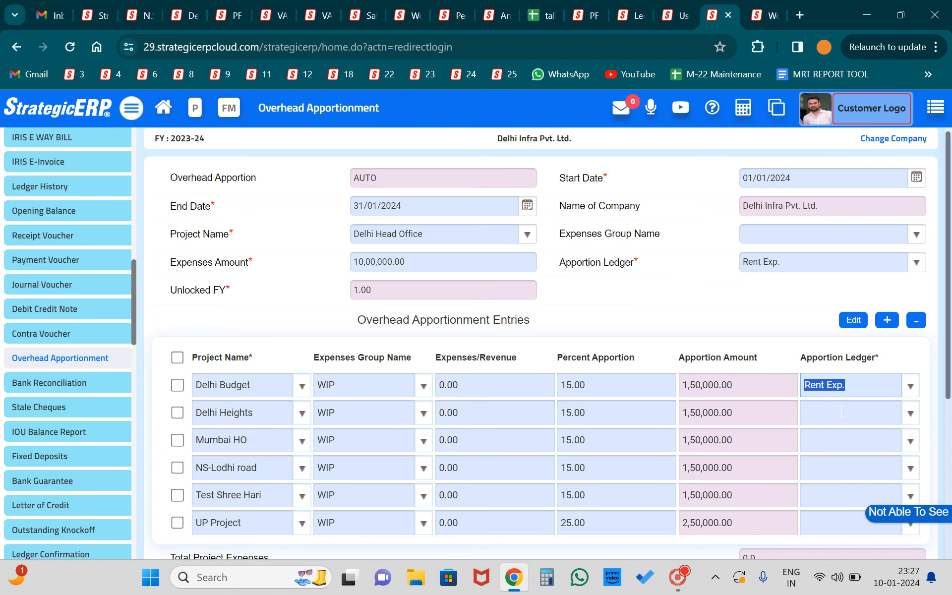
click(842, 413)
key(ctrl+v)
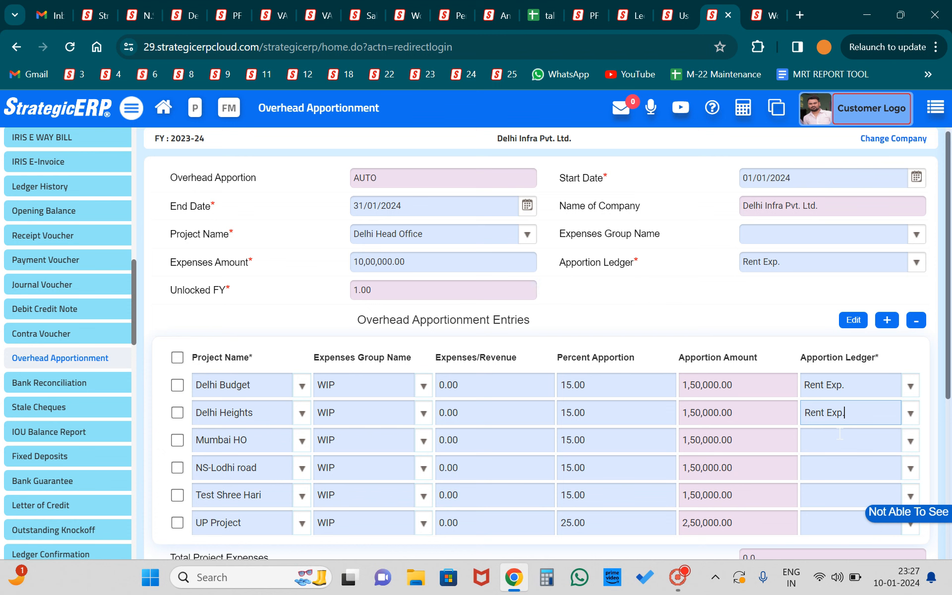
- Set the apportion ledger to Rent Expenses for the Mumbai HO and NS-Lodhi road entries
click(825, 443)
key(ctrl+v)
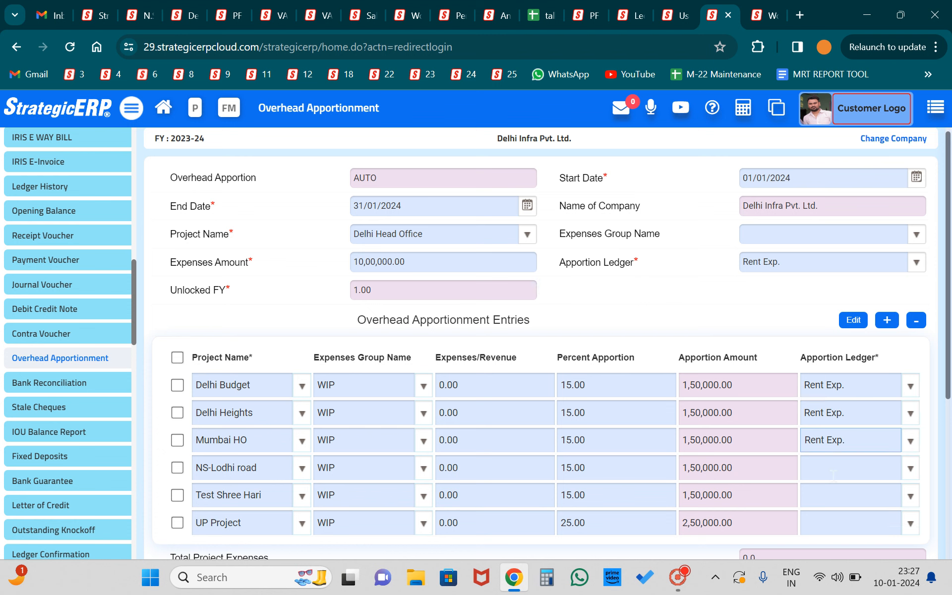
click(832, 476)
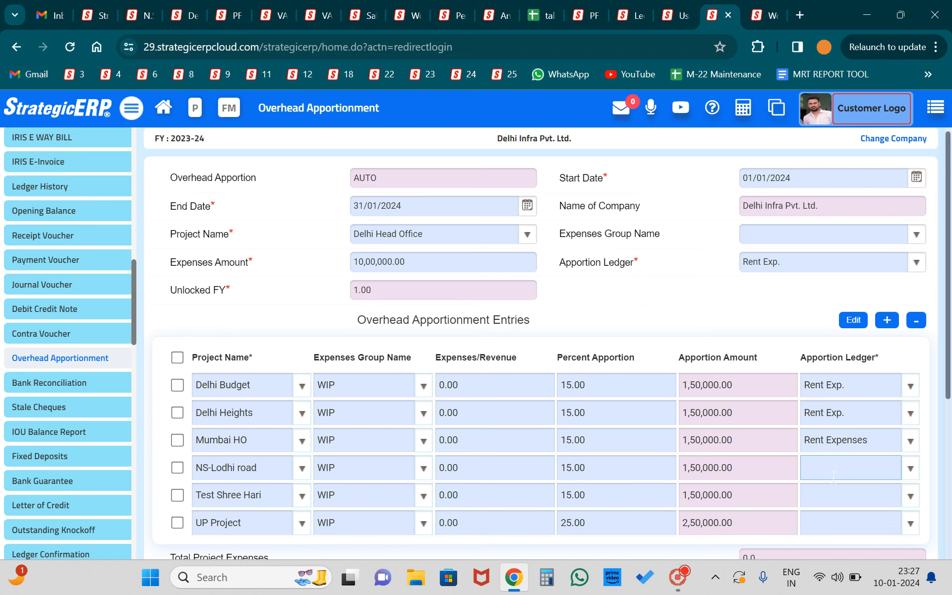
key(ctrl+v)
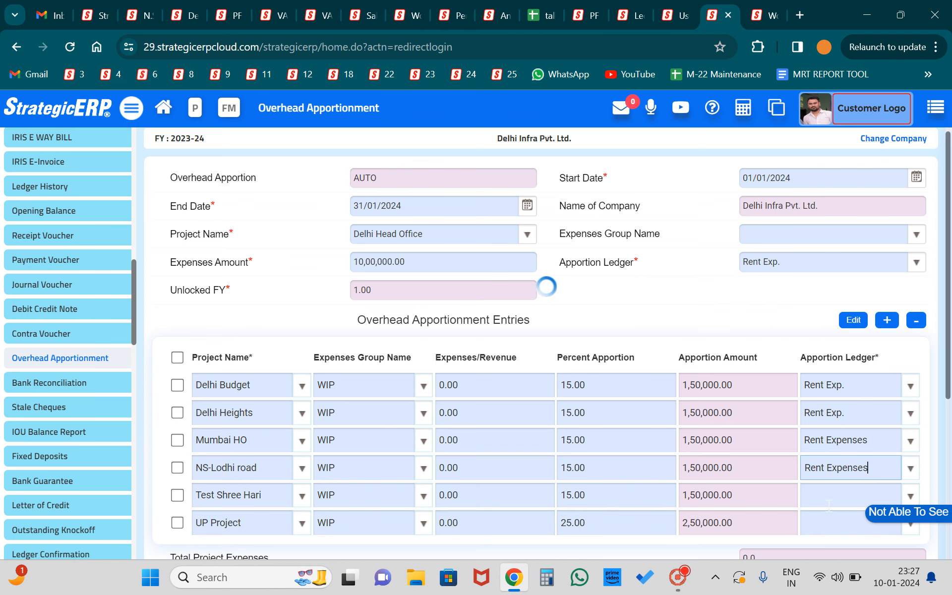
- Set the apportion ledger to Rent Exp. for the Test Shree Hari and UP Project entries
click(830, 495)
key(ctrl+v)
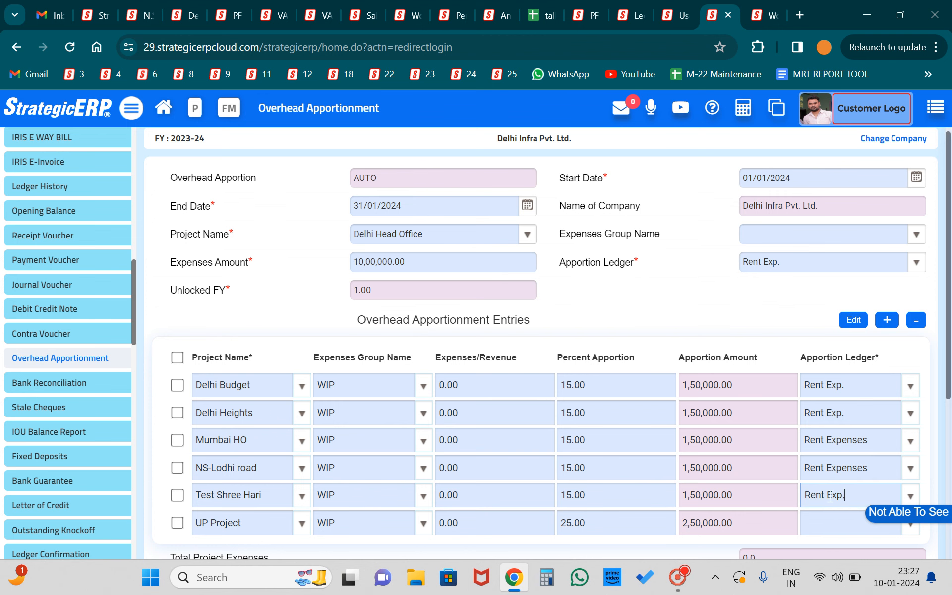
scroll(744, 311, down, 2)
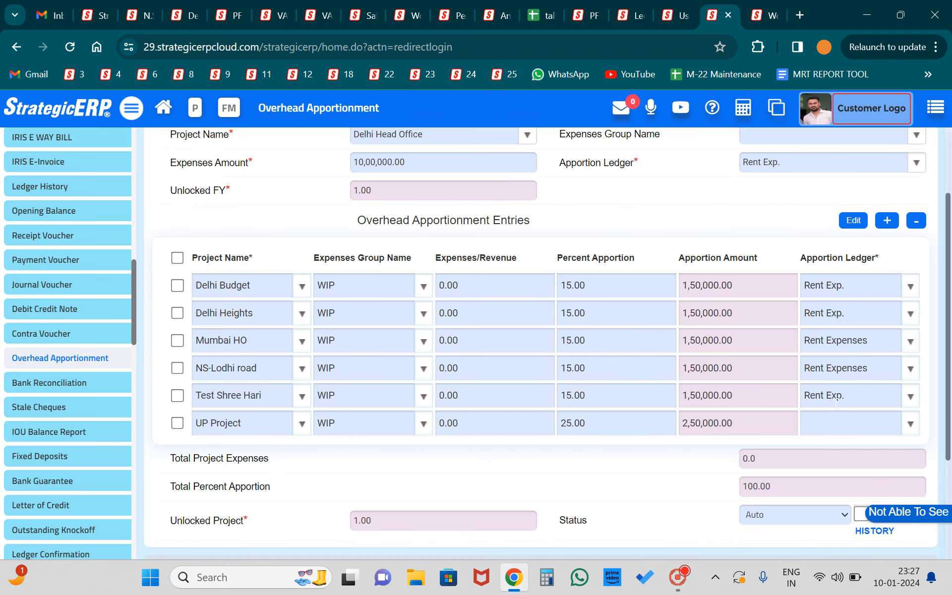
click(836, 422)
key(ctrl+v)
- Save the completed overhead apportionment record
scroll(589, 490, down, 2)
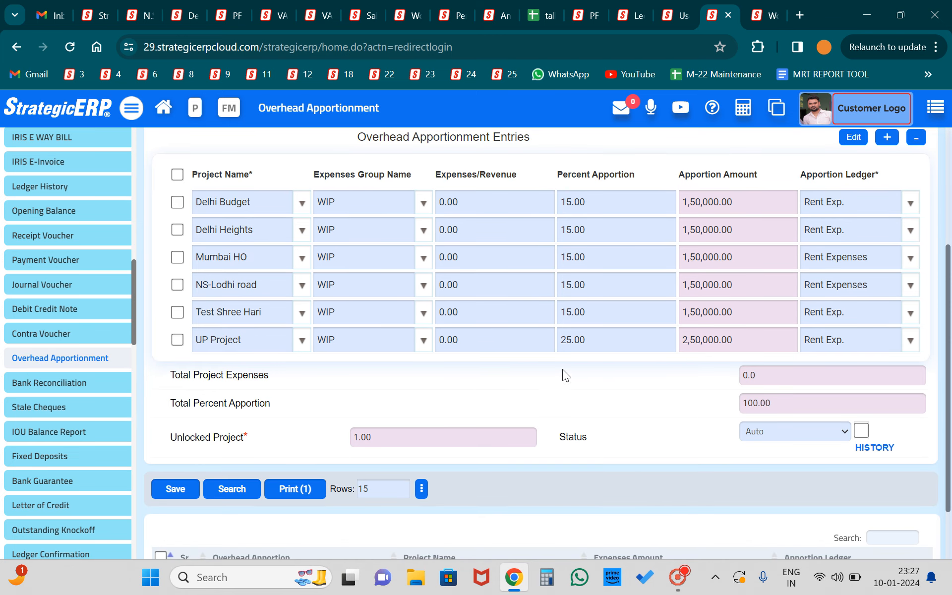
click(175, 486)
click(463, 434)
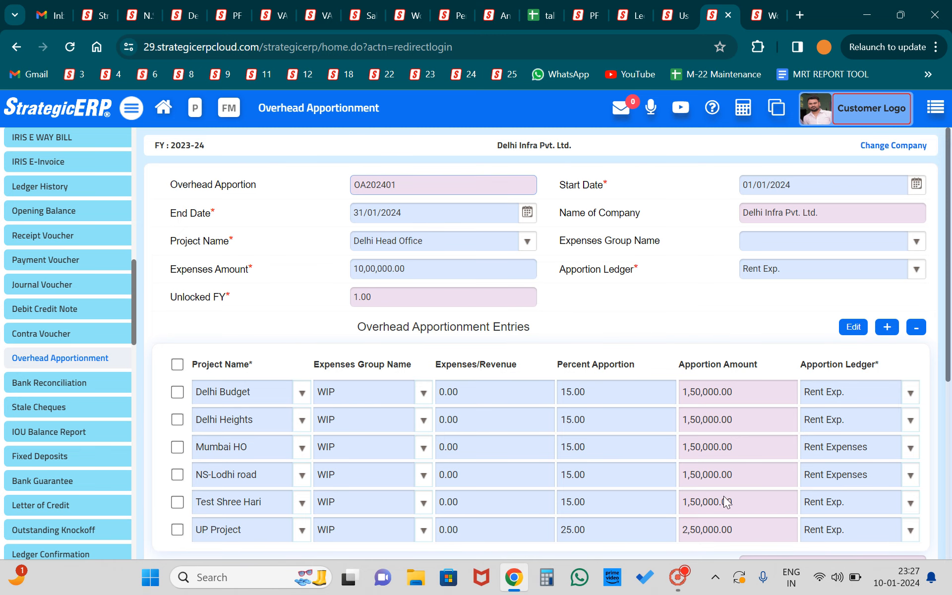
- Approve the saved overhead apportionment, review its ledger postings down to the debit and credit totals, and accept them
scroll(719, 522, down, 5)
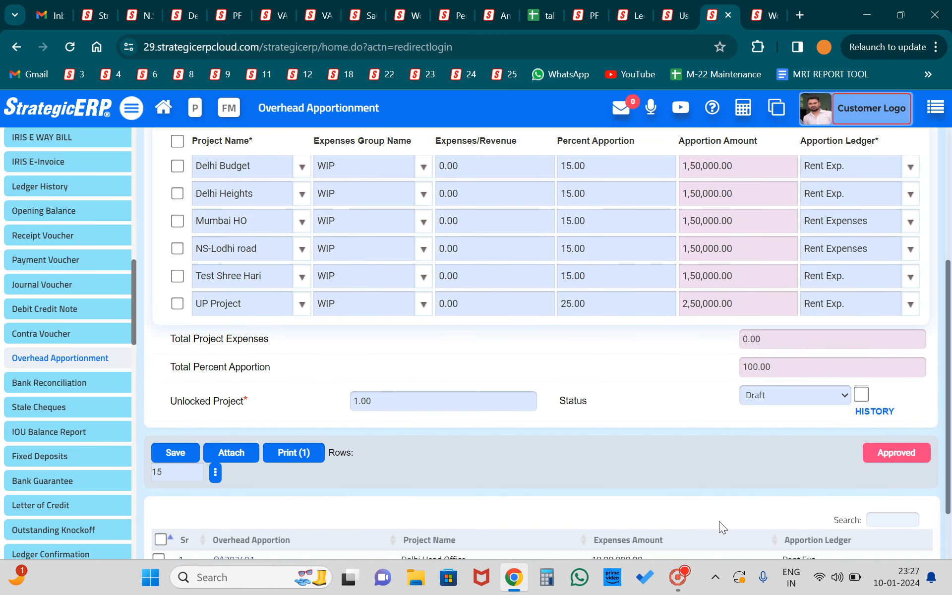
click(883, 457)
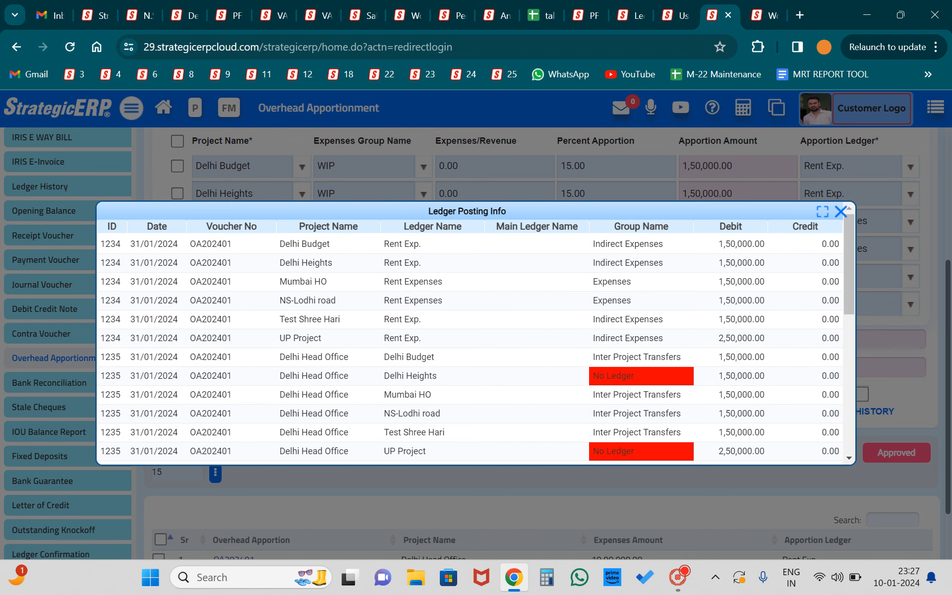
scroll(741, 346, down, 2)
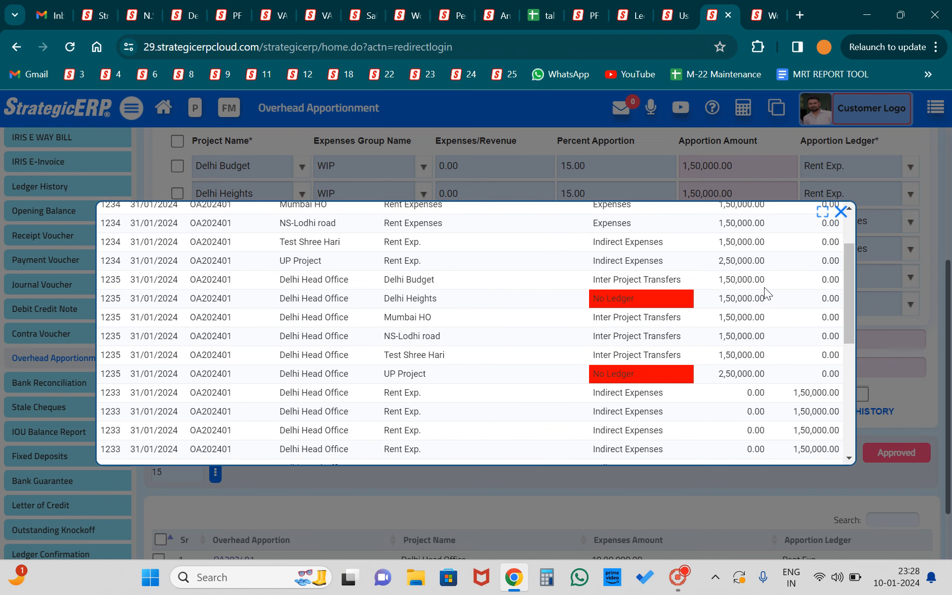
scroll(818, 406, down, 8)
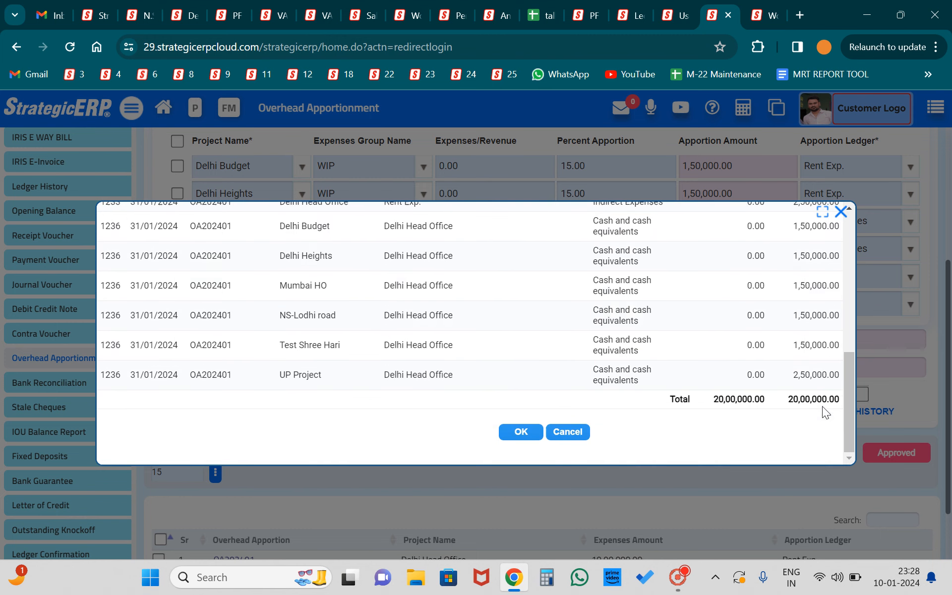
click(520, 432)
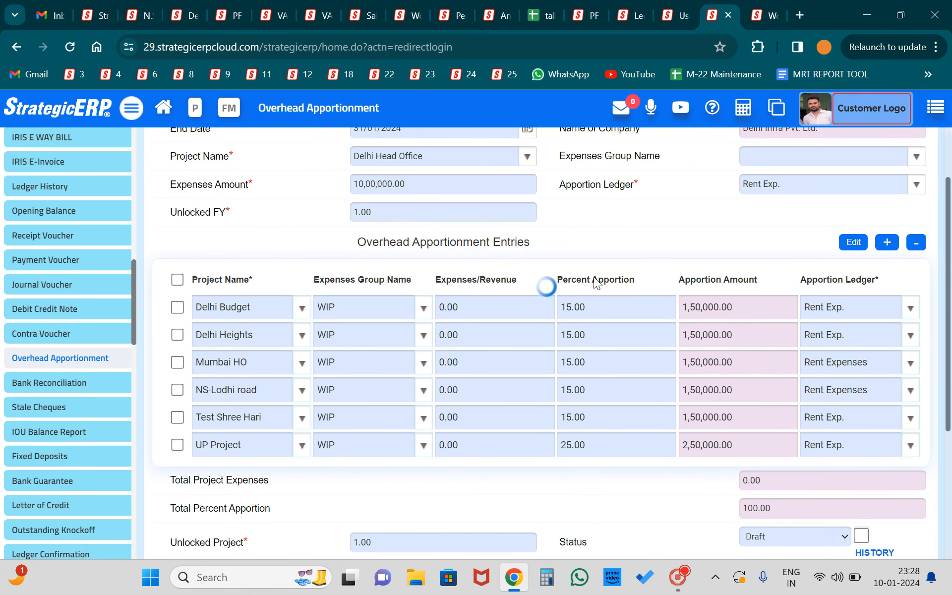
scroll(633, 240, up, 2)
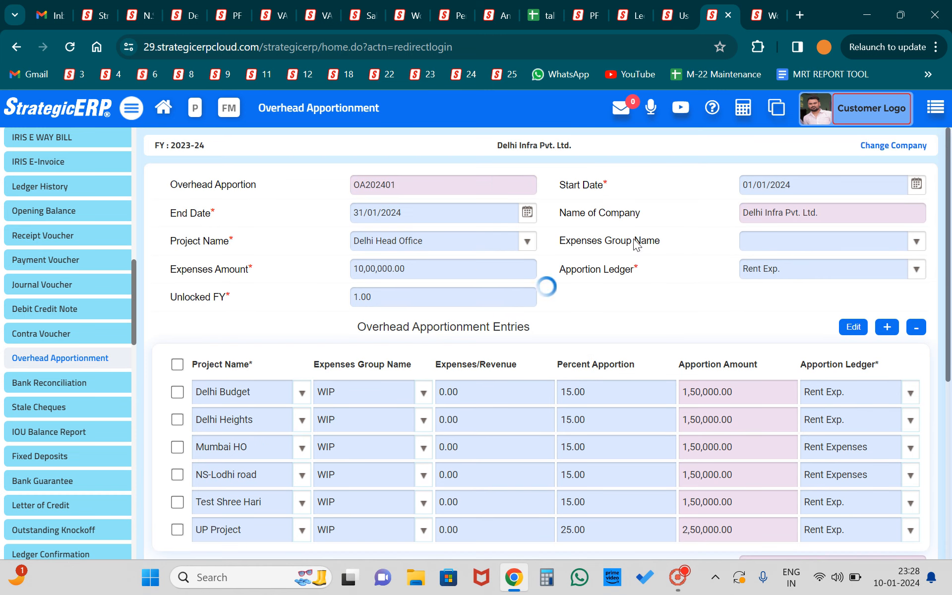
scroll(303, 461, down, 2)
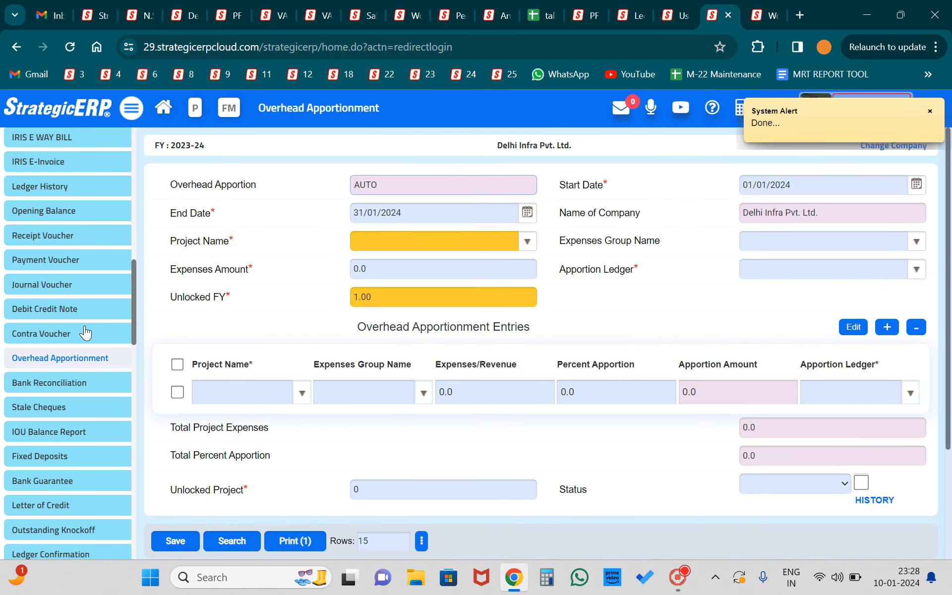
- Open the Ledger MIS report and choose Rent Exp. as the ledger
scroll(29, 347, down, 6)
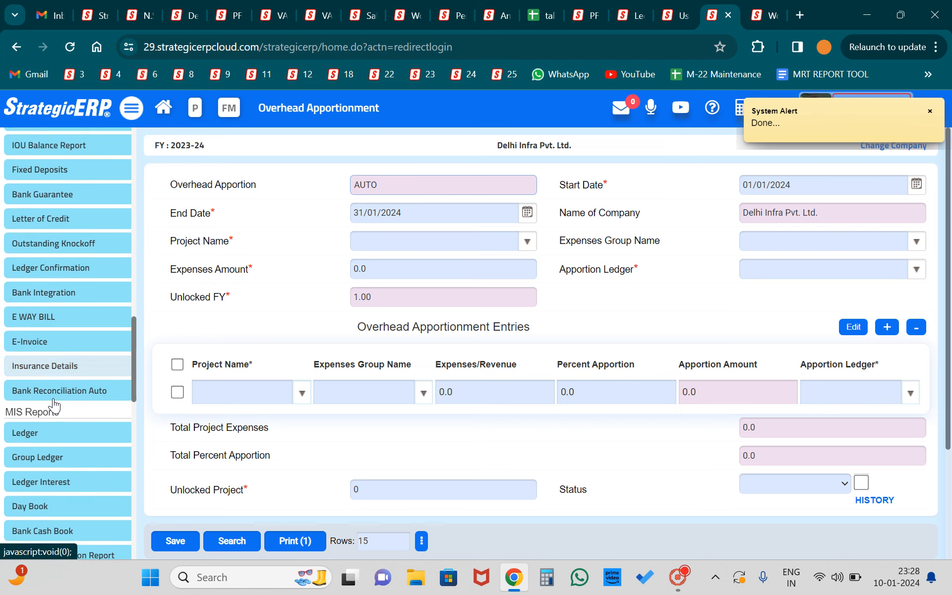
click(41, 435)
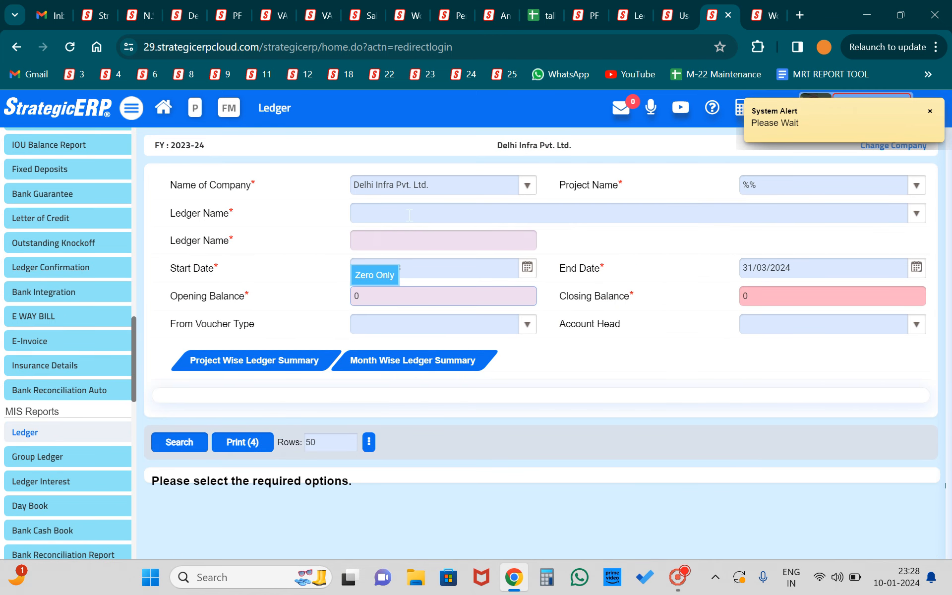
click(409, 214)
text(rent)
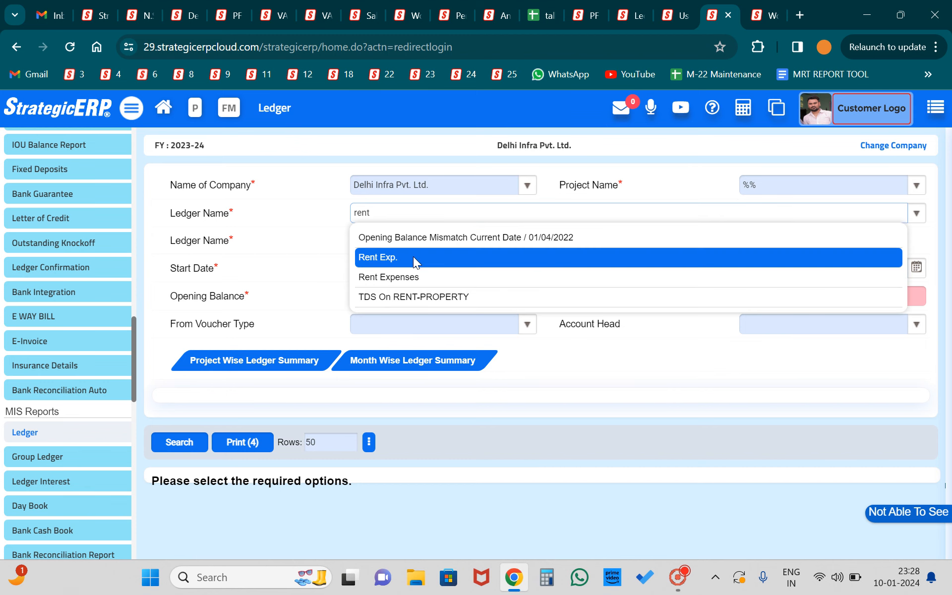
click(412, 257)
- Limit the ledger report to UP Project, run the search and review its posted entries and balance
click(757, 185)
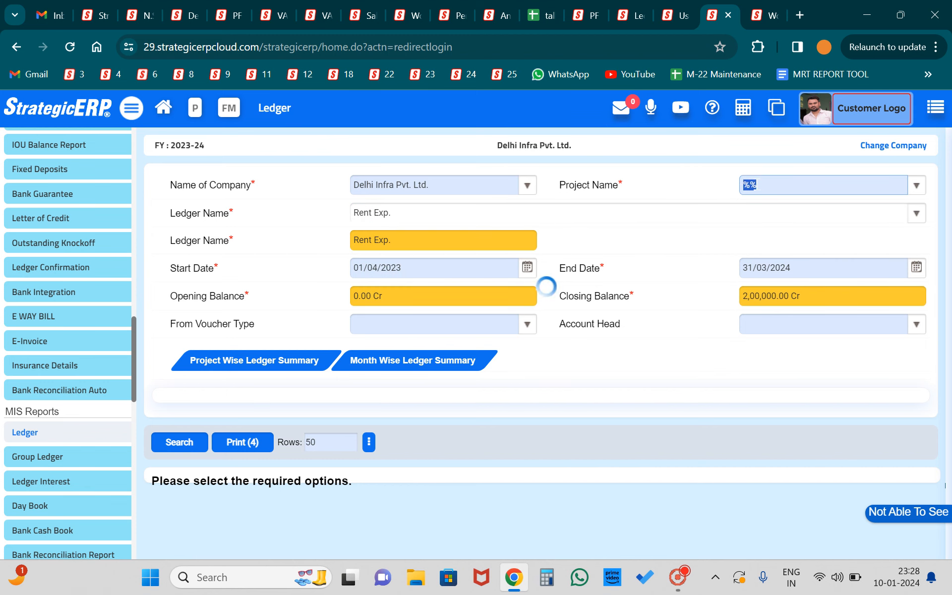
text(up)
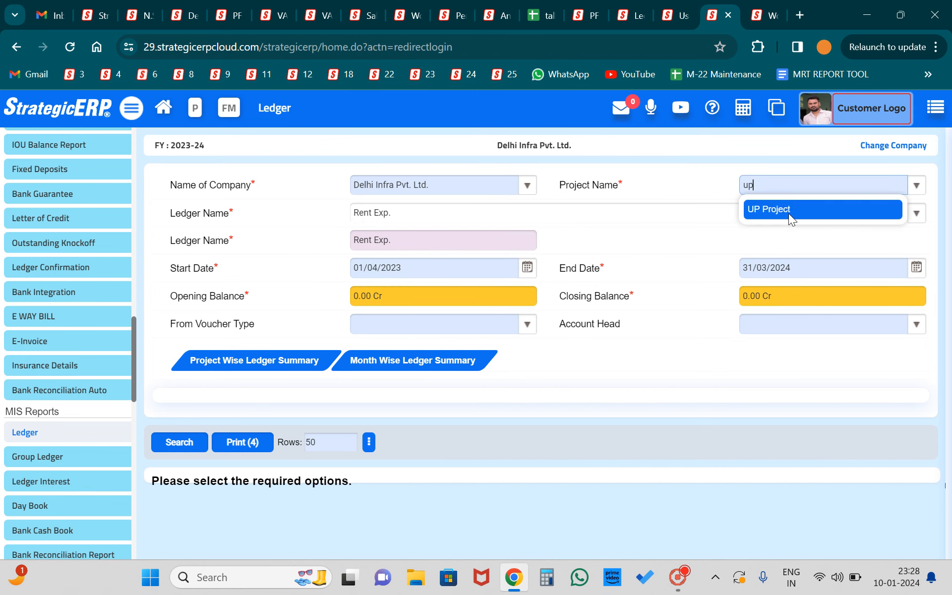
click(786, 212)
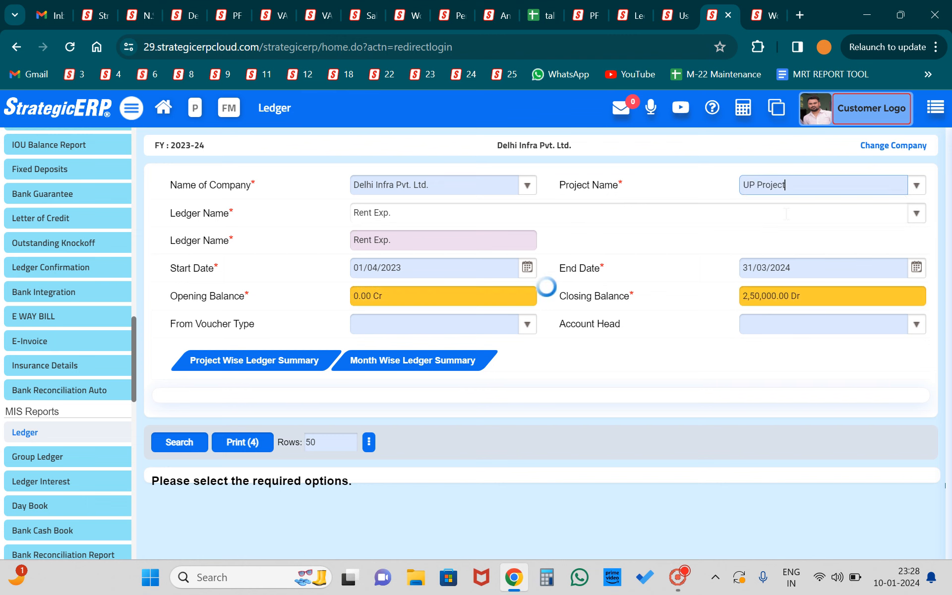
click(178, 443)
scroll(610, 370, down, 2)
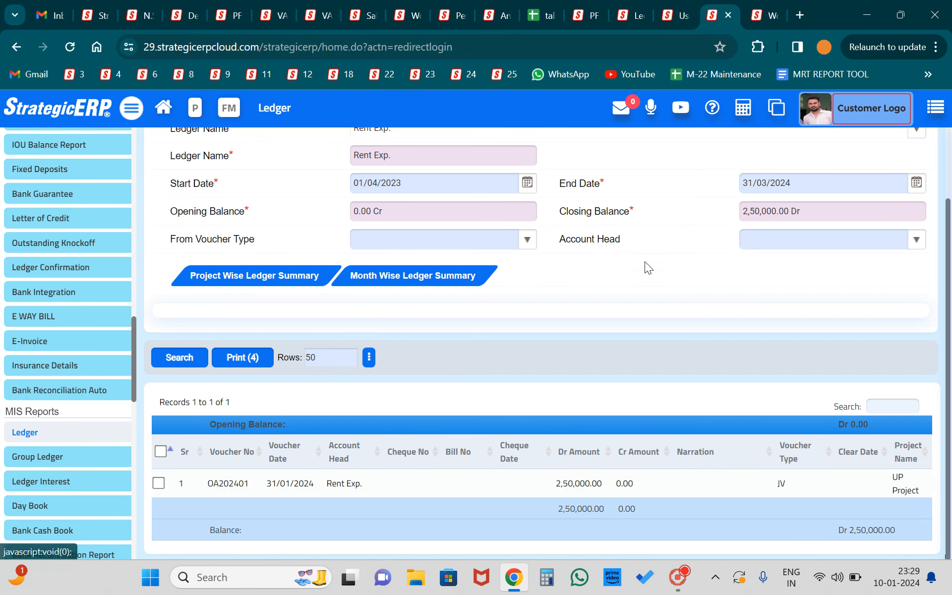
scroll(626, 294, up, 2)
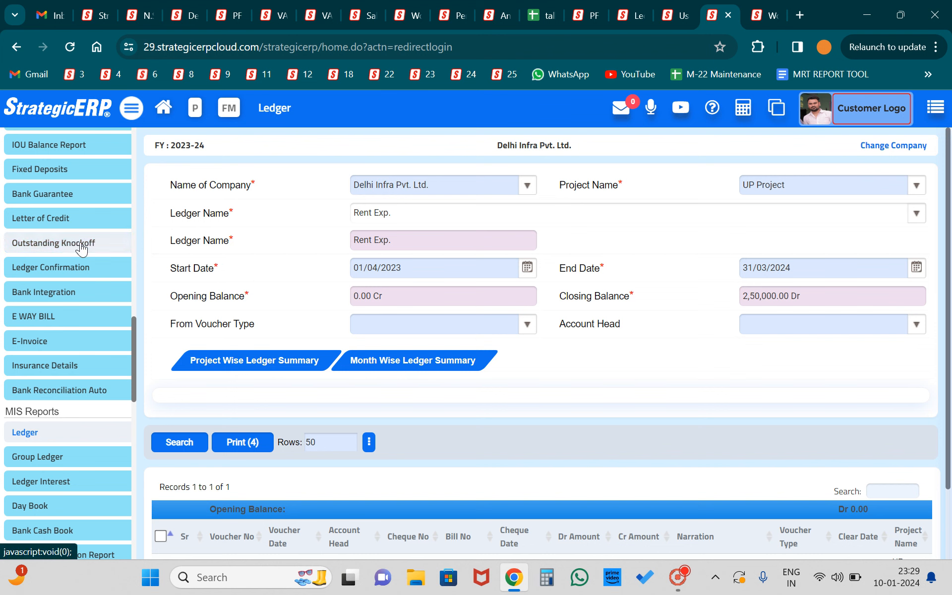
- Open the Bank Reconciliation form and choose Axis Bank Ltd as the ledger
scroll(81, 248, up, 5)
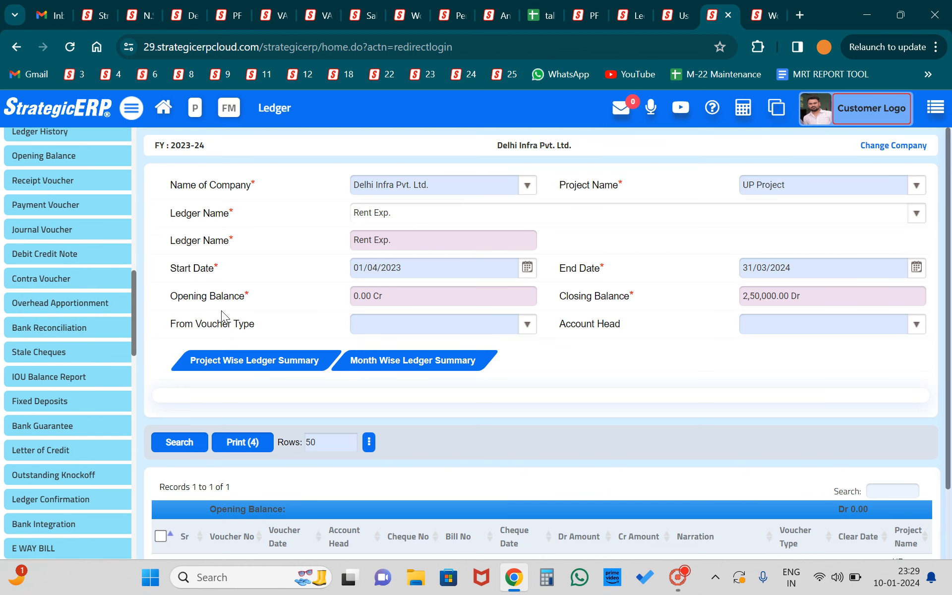
click(81, 335)
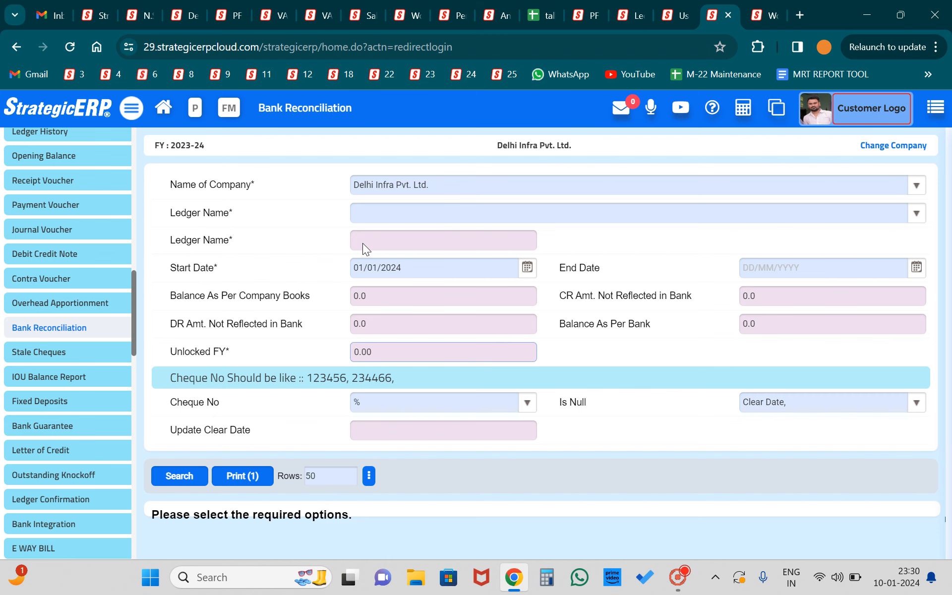
click(775, 327)
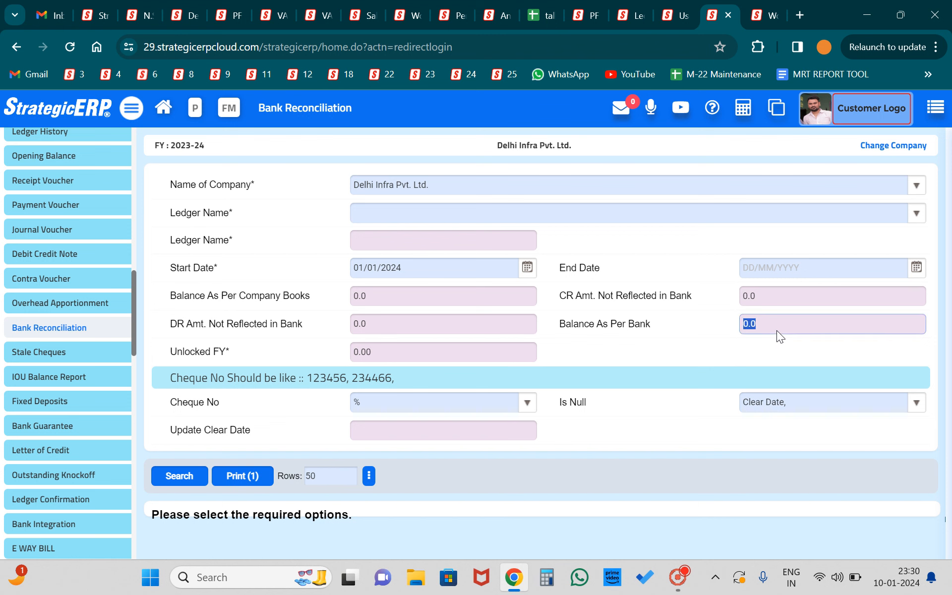
click(442, 213)
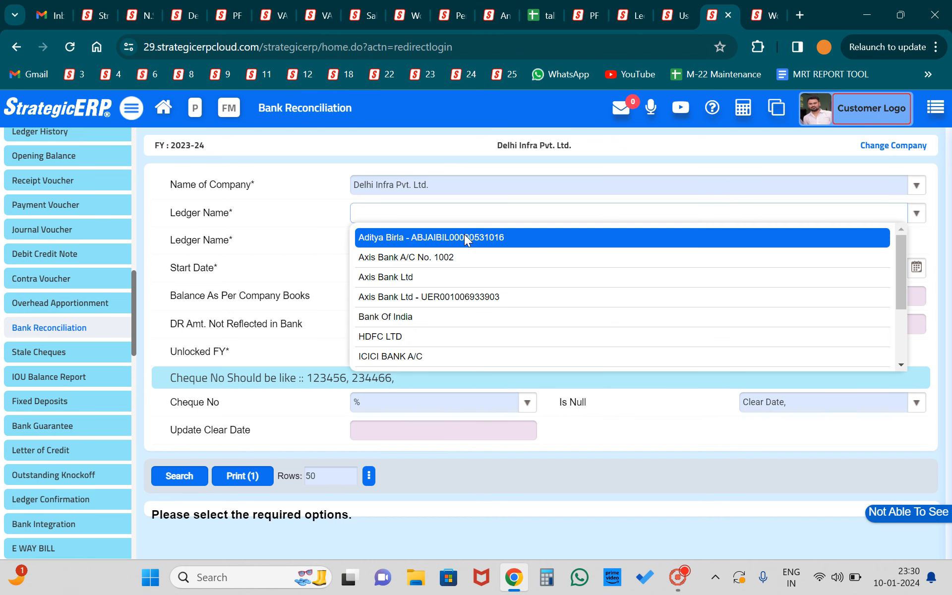
click(400, 275)
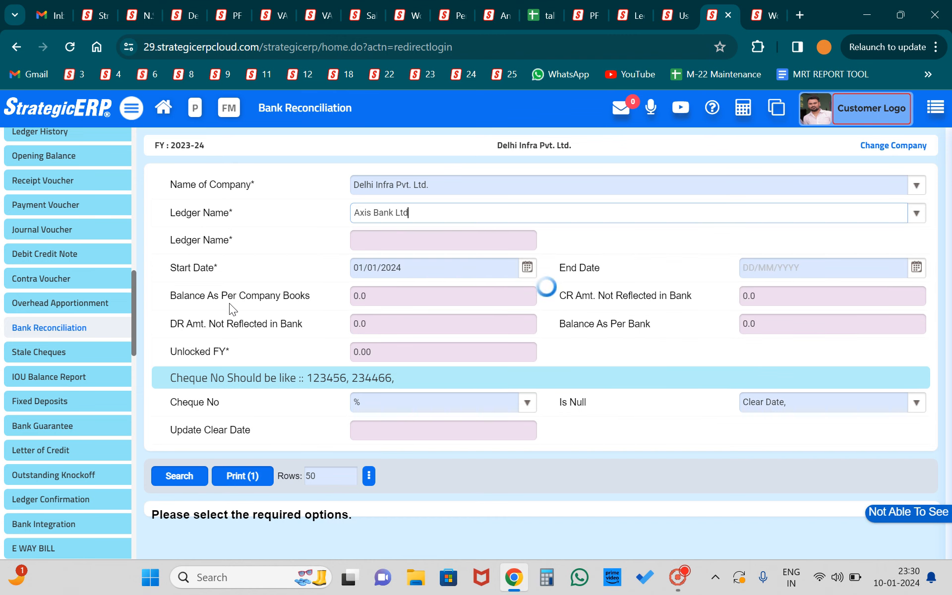
- Set the reconciliation end date to 10/01/2024 and search for the bank's entries without a clear date
click(916, 267)
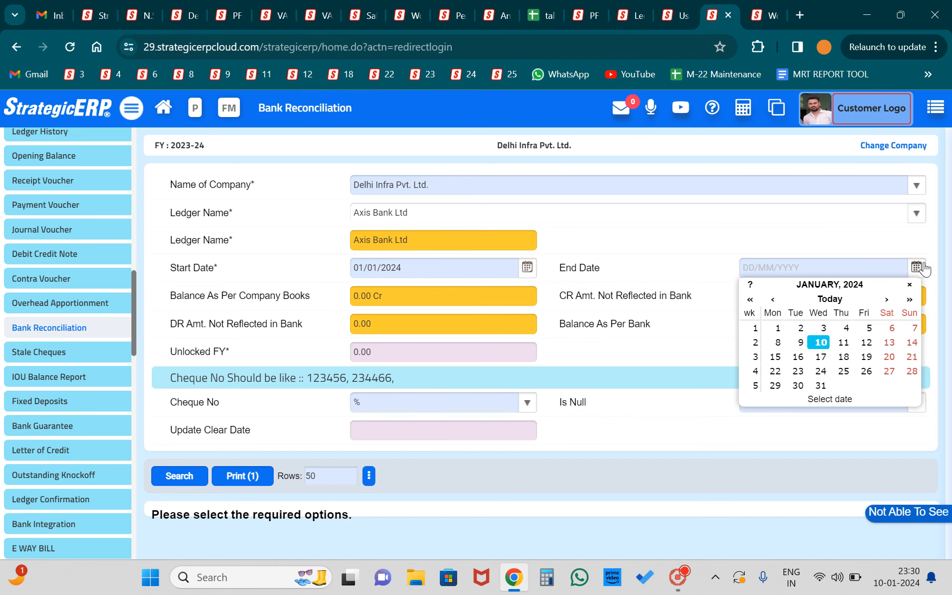
click(820, 341)
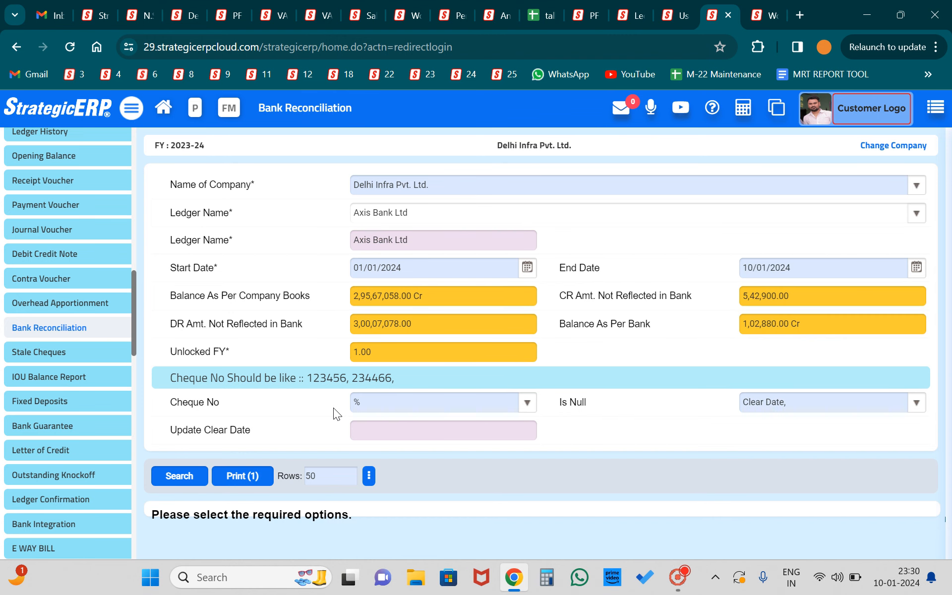
click(181, 477)
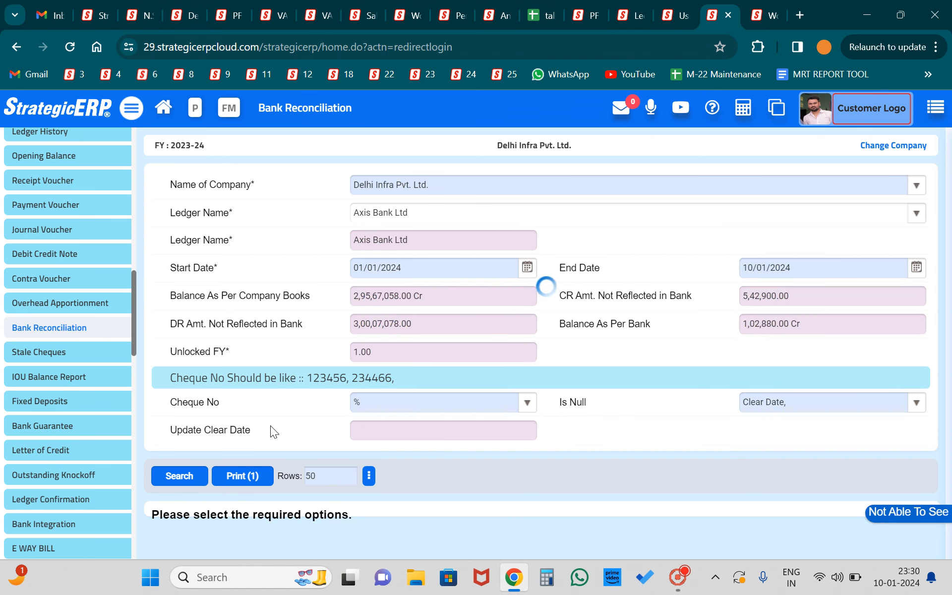
scroll(270, 425, down, 1)
scroll(389, 288, up, 1)
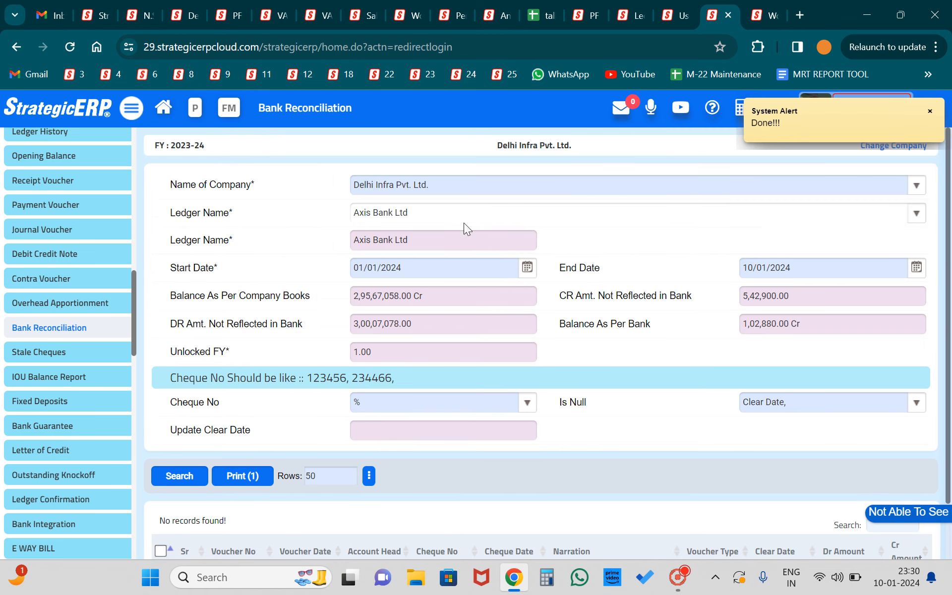
- Change the reconciliation ledger to HDFC LTD and search for its entries without a clear date
click(446, 215)
text(hdfc)
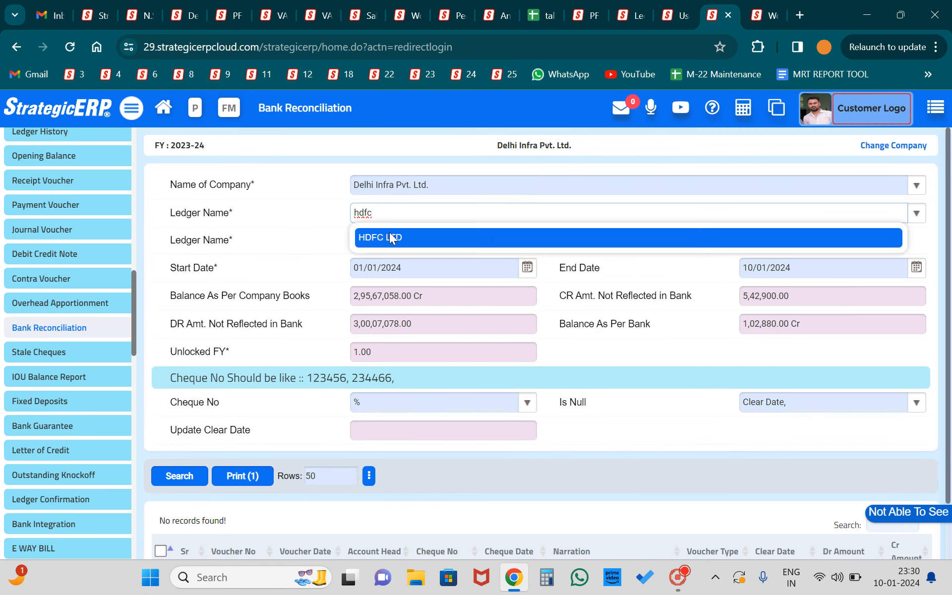
click(391, 233)
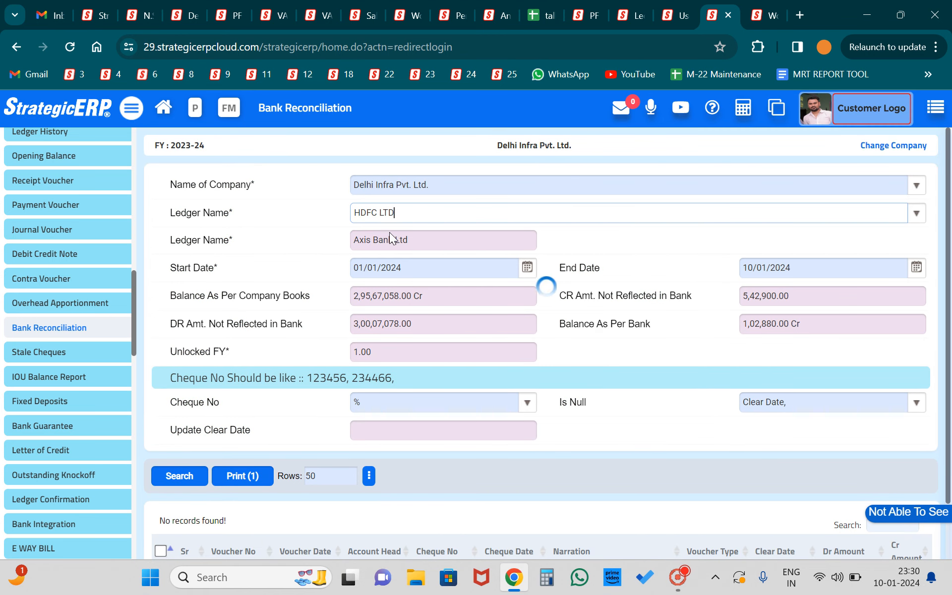
click(179, 476)
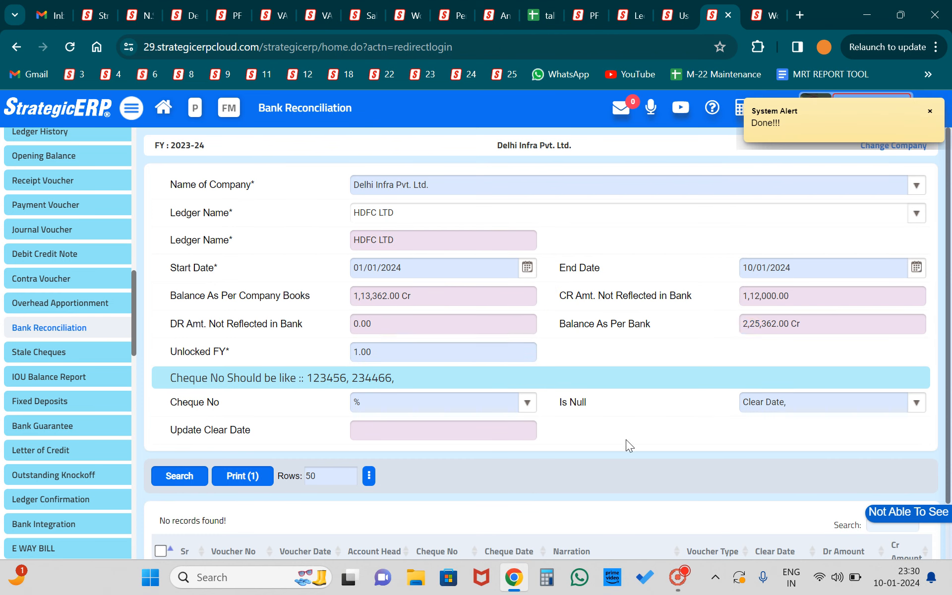
scroll(627, 444, down, 2)
scroll(798, 331, up, 1)
- Remove the Clear Date condition from the Is Null filter and search the HDFC LTD entries again
triple_click(799, 331)
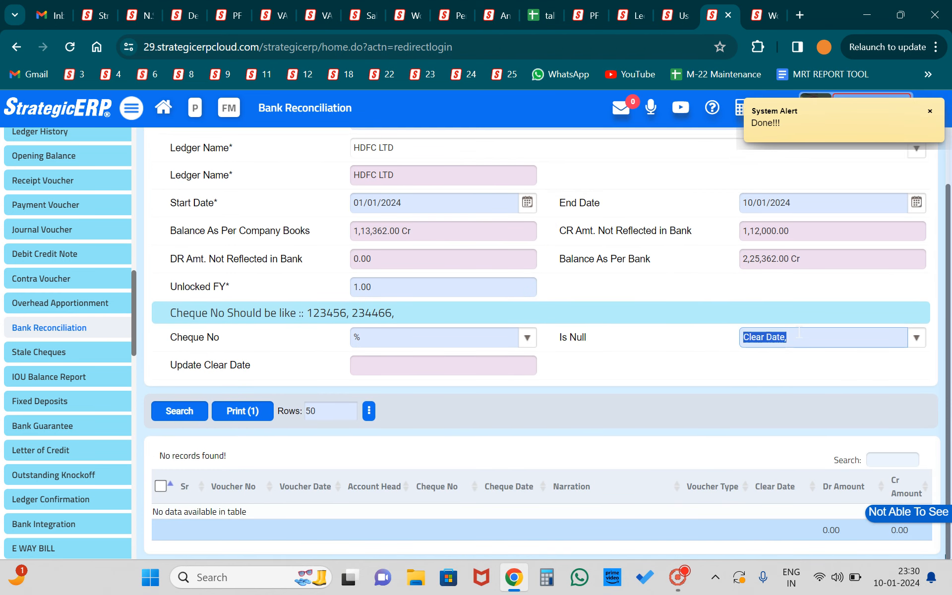
key(BackSpace)
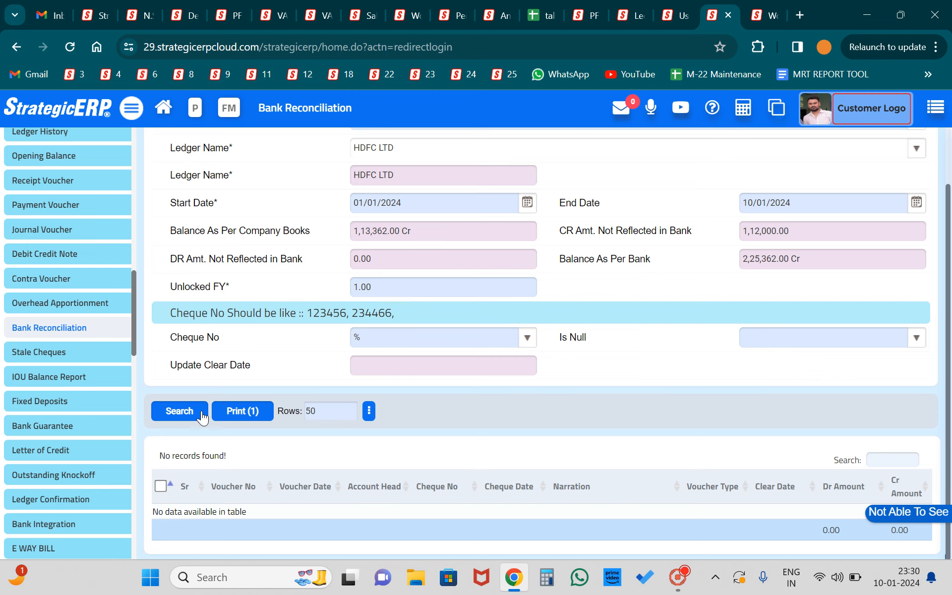
click(201, 417)
scroll(388, 378, down, 3)
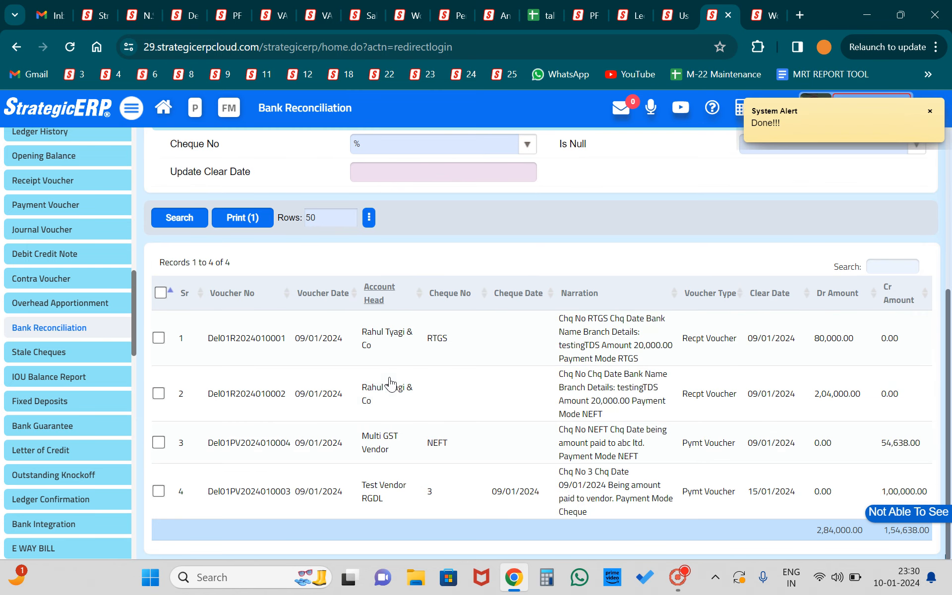
- Select all four listed HDFC LTD receipt and payment vouchers for a joint clear date update
click(159, 338)
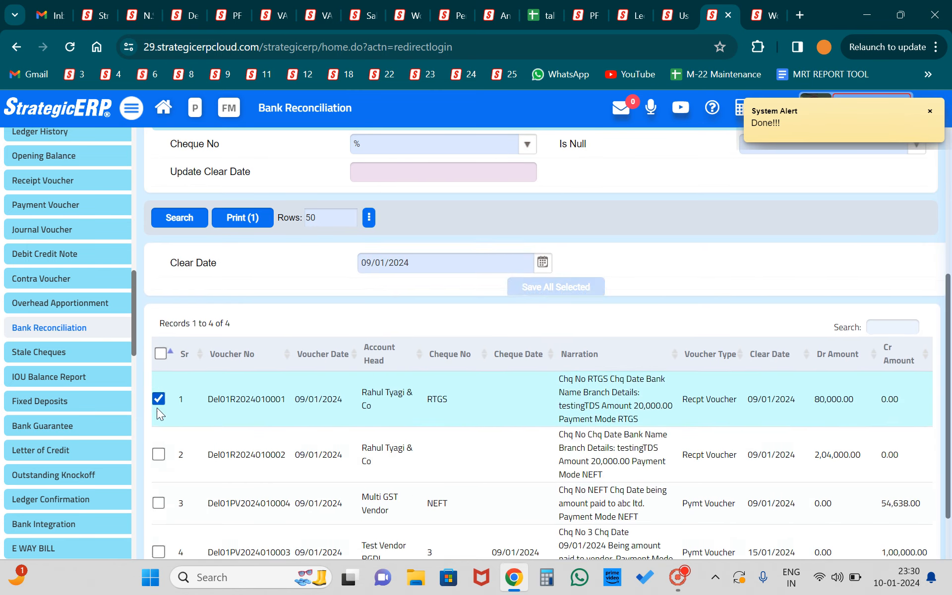
click(158, 464)
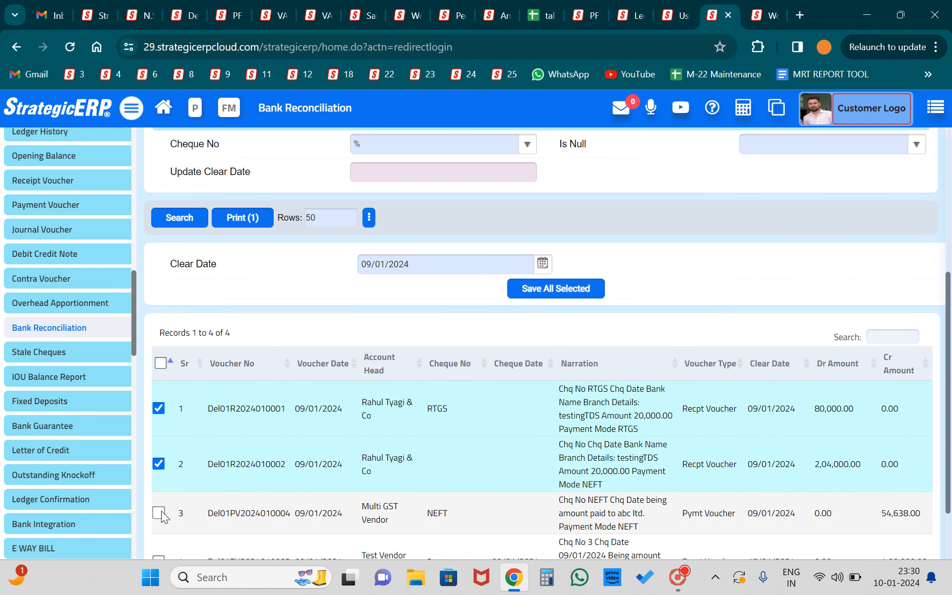
click(162, 512)
scroll(162, 512, down, 2)
click(158, 479)
scroll(372, 260, up, 1)
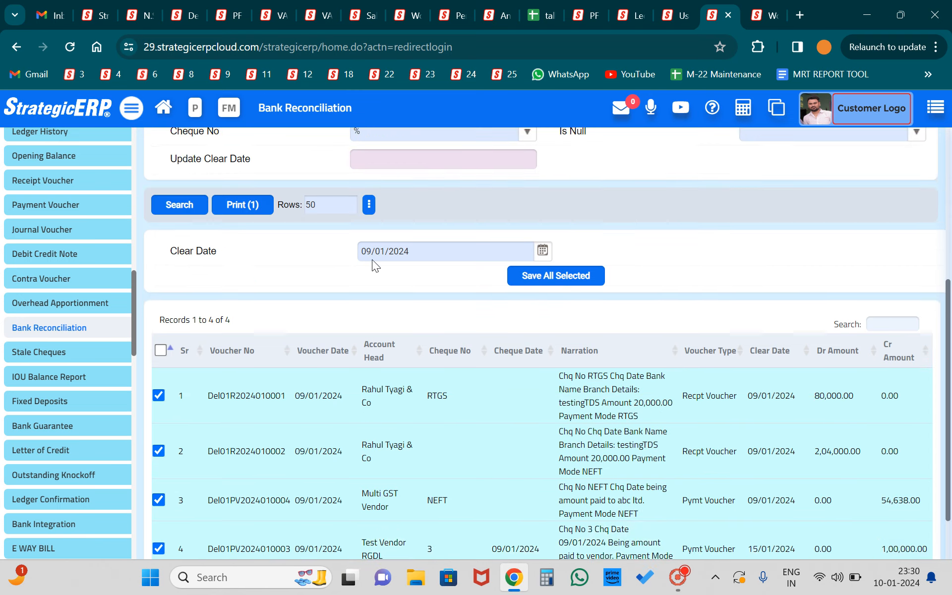
- Set the clear date of the selected vouchers to NULL and save all selected records
scroll(372, 259, up, 3)
triple_click(417, 414)
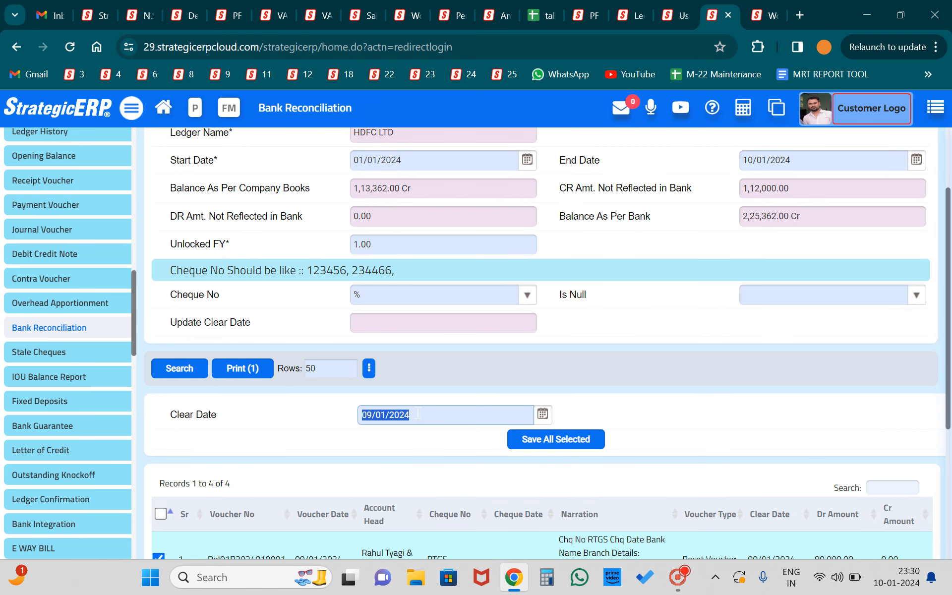
text(NULL)
click(537, 449)
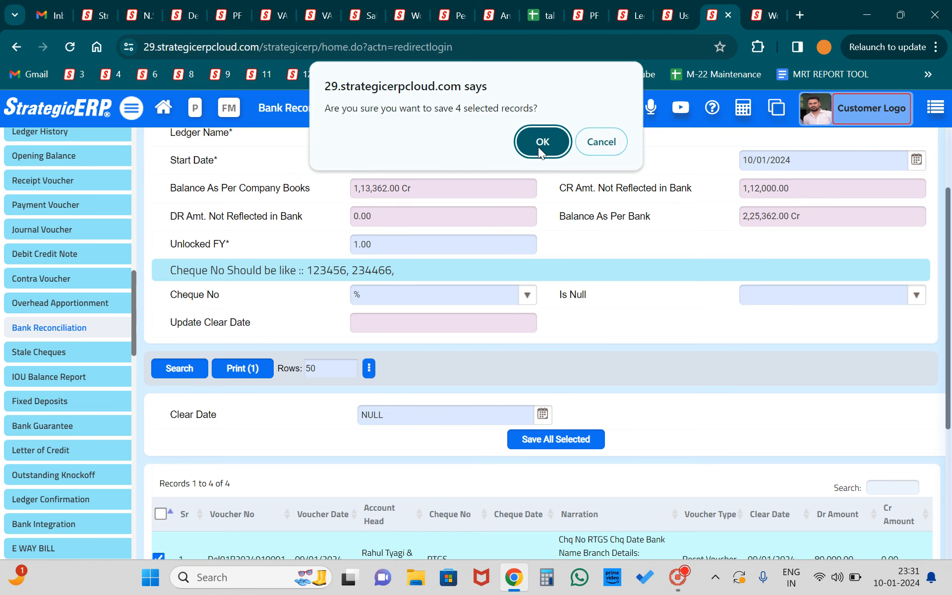
click(537, 147)
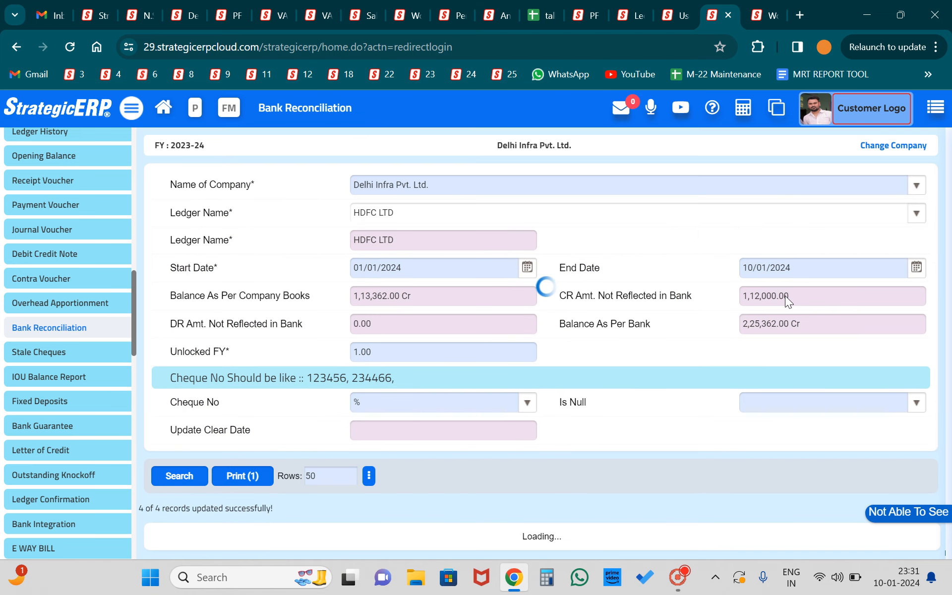
- Set the Is Null filter back to Clear Date and review the listed vouchers
click(772, 399)
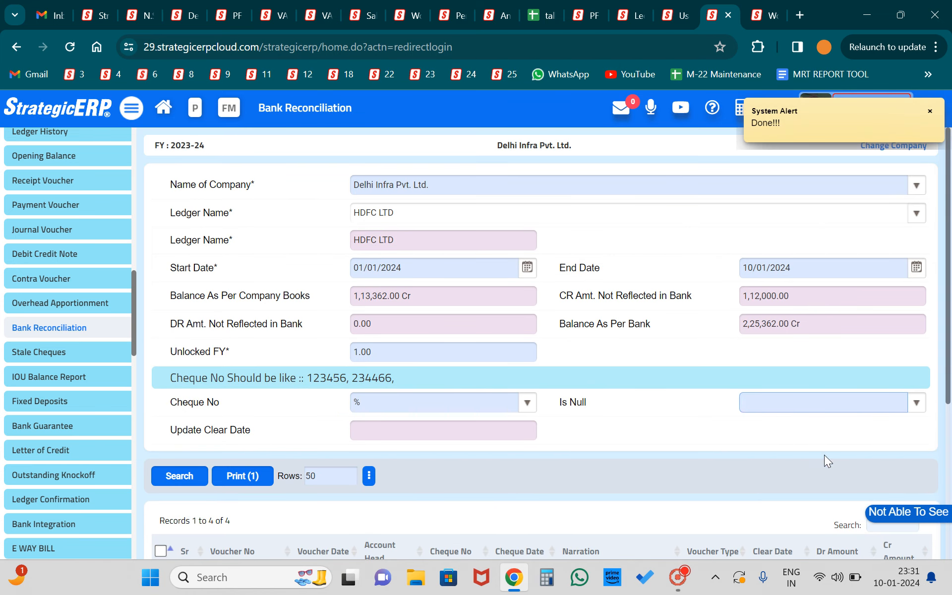
click(772, 427)
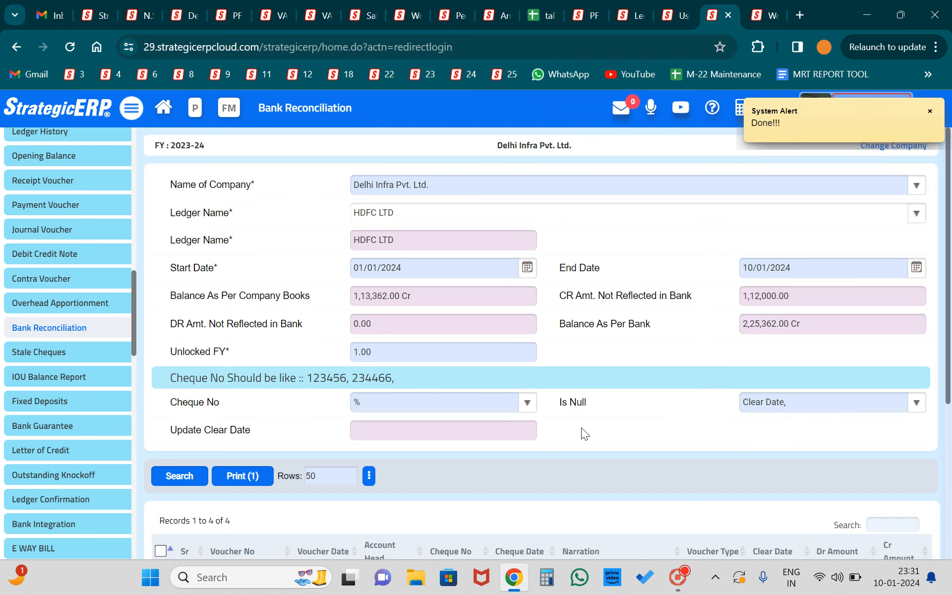
scroll(581, 428, down, 5)
scroll(341, 275, up, 5)
scroll(342, 379, down, 5)
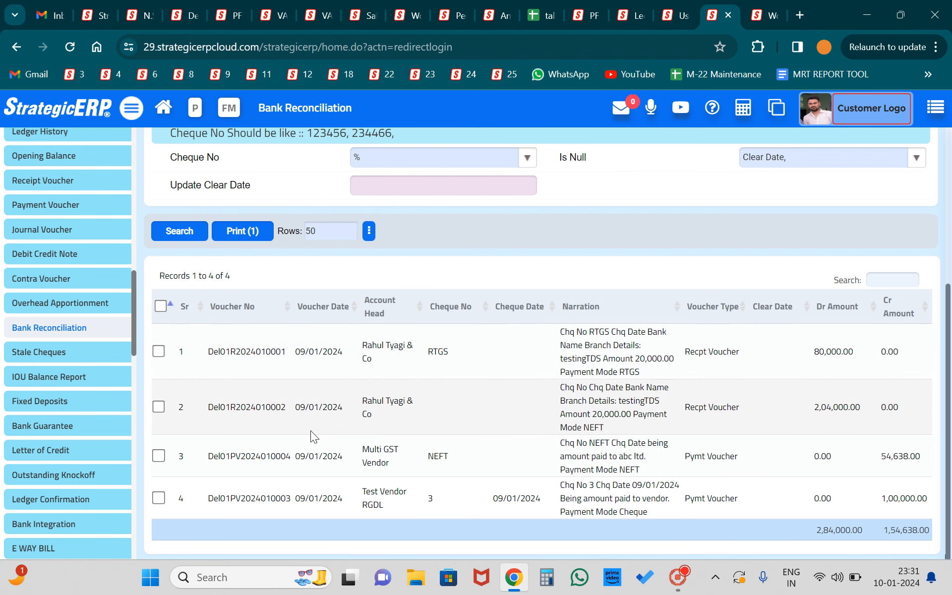
- Set the clear date of the two receipt vouchers and the NEFT payment voucher to 09/01/2024 and save these three records
click(158, 352)
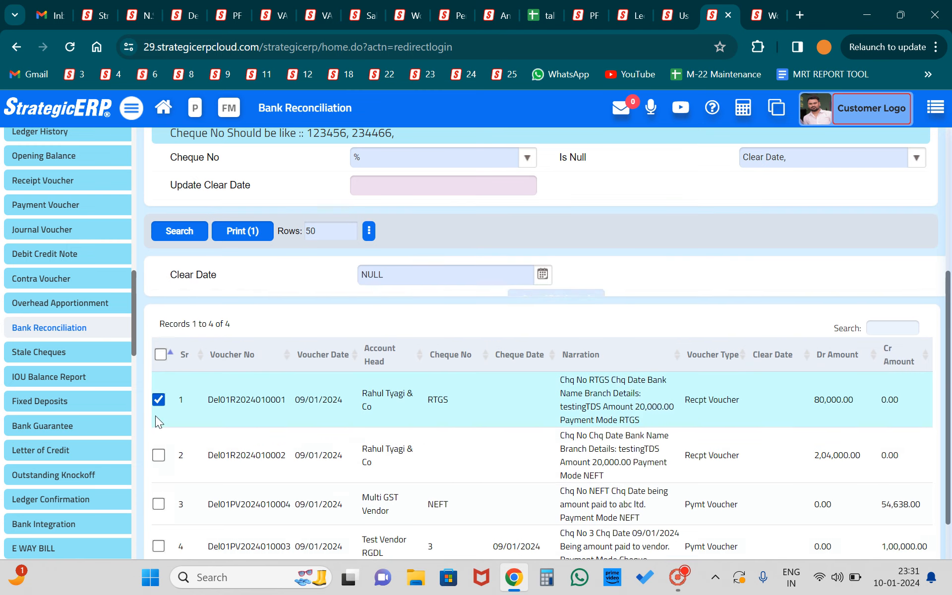
click(158, 477)
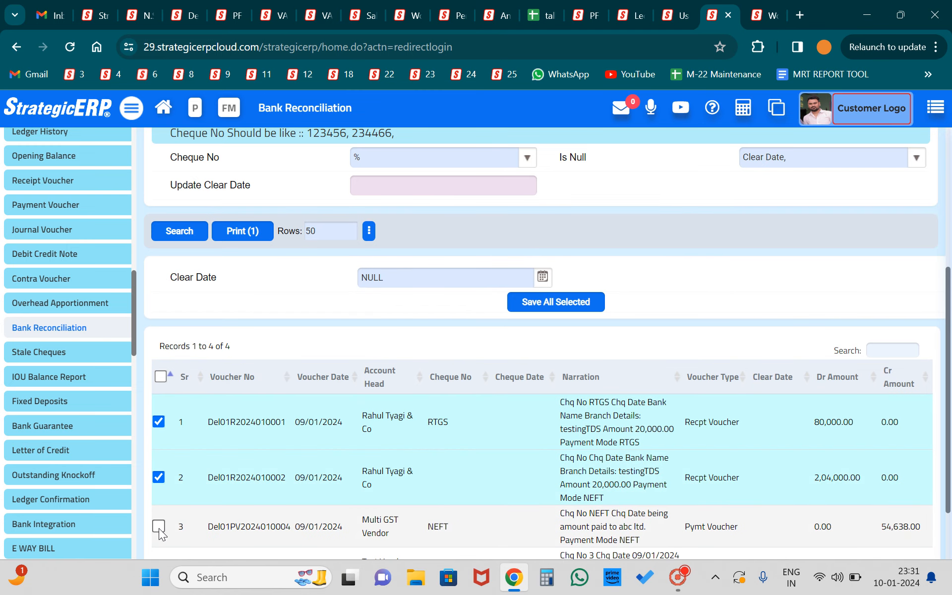
click(158, 527)
click(543, 277)
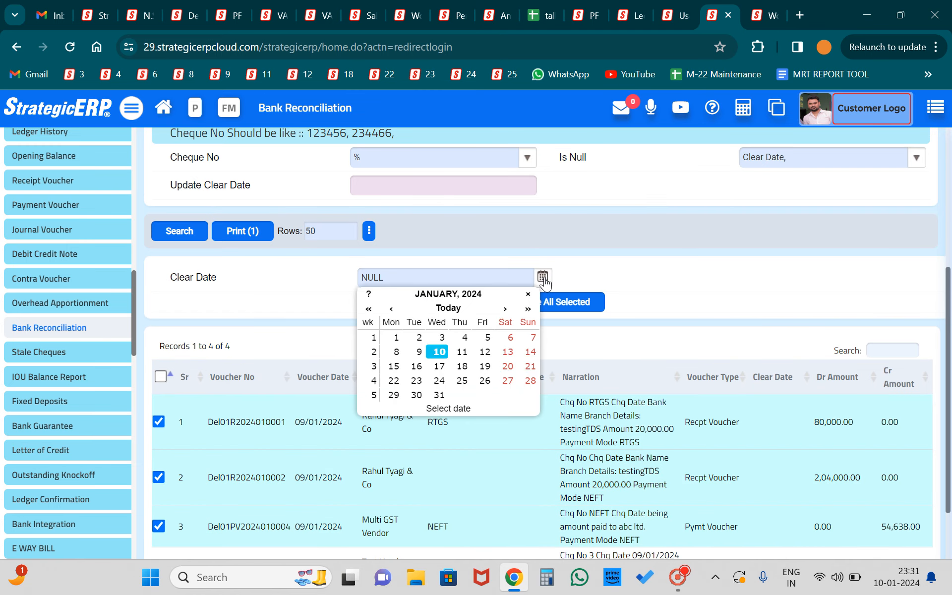
click(420, 352)
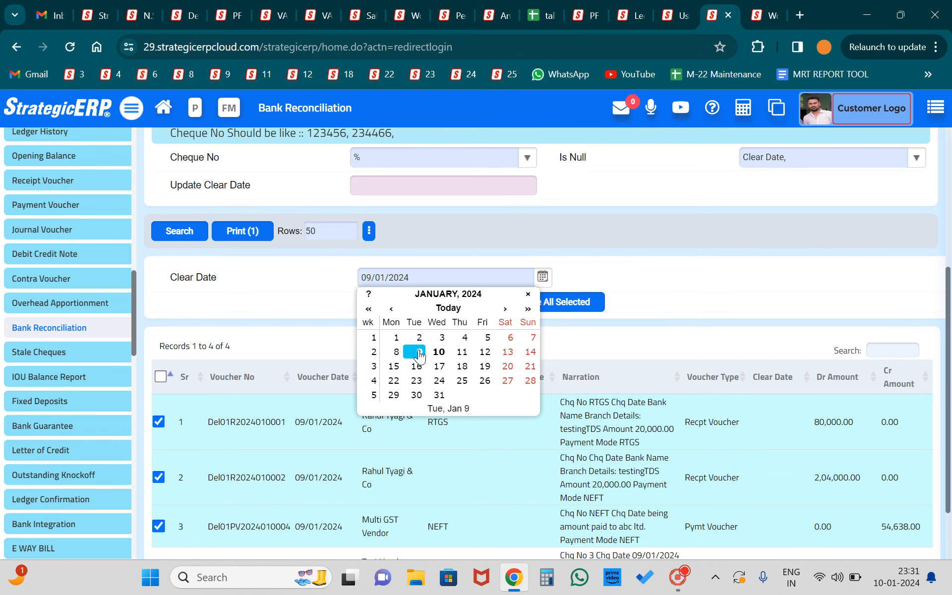
click(570, 303)
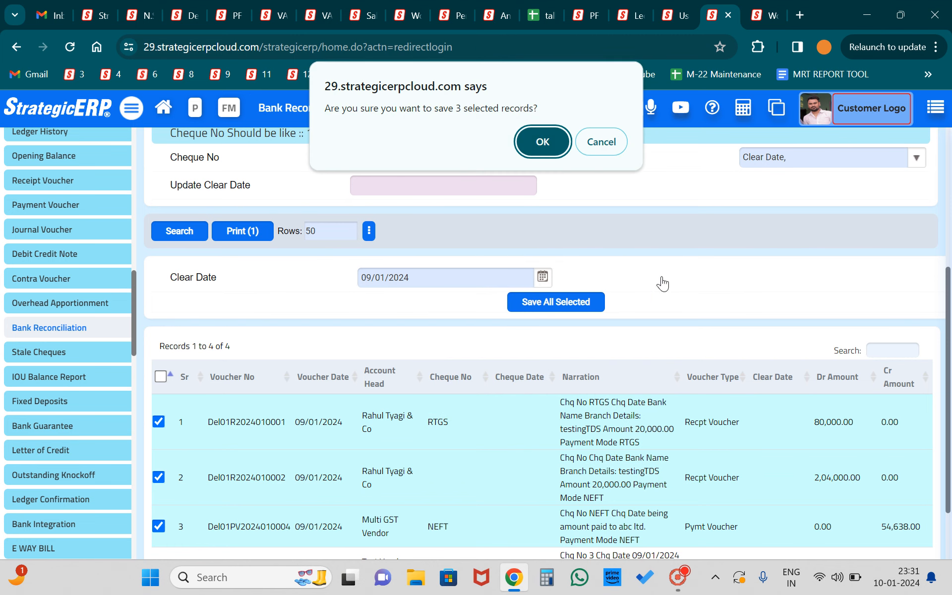
click(543, 143)
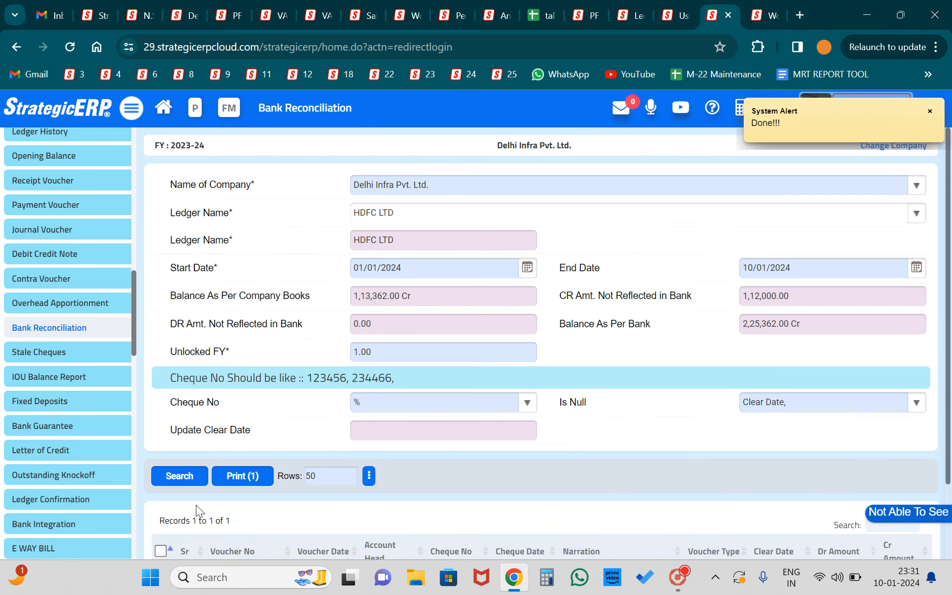
- Rerun the HDFC LTD search and review the balance as per bank against the voucher still lacking a clear date
scroll(238, 491, down, 2)
scroll(786, 308, up, 1)
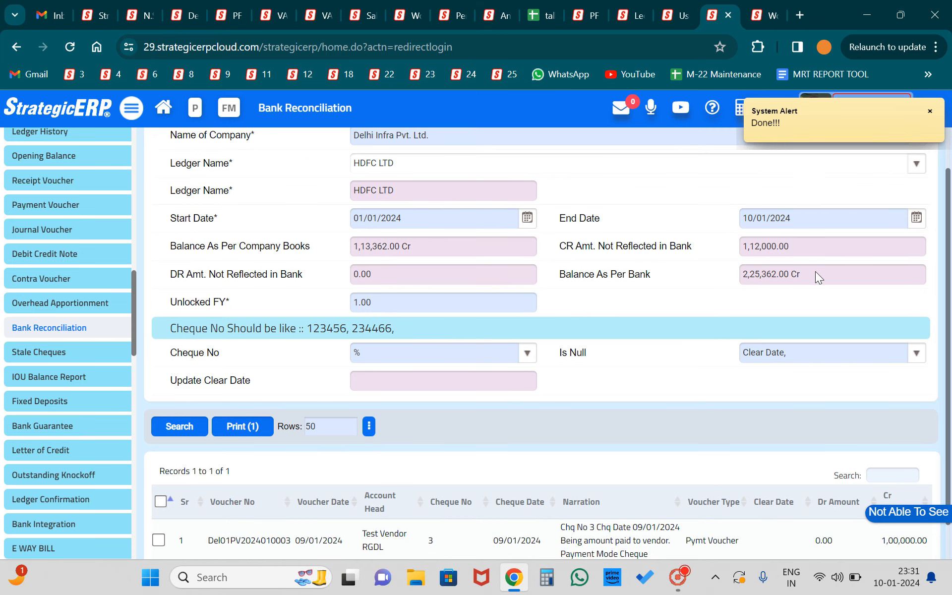
drag(819, 270, 666, 278)
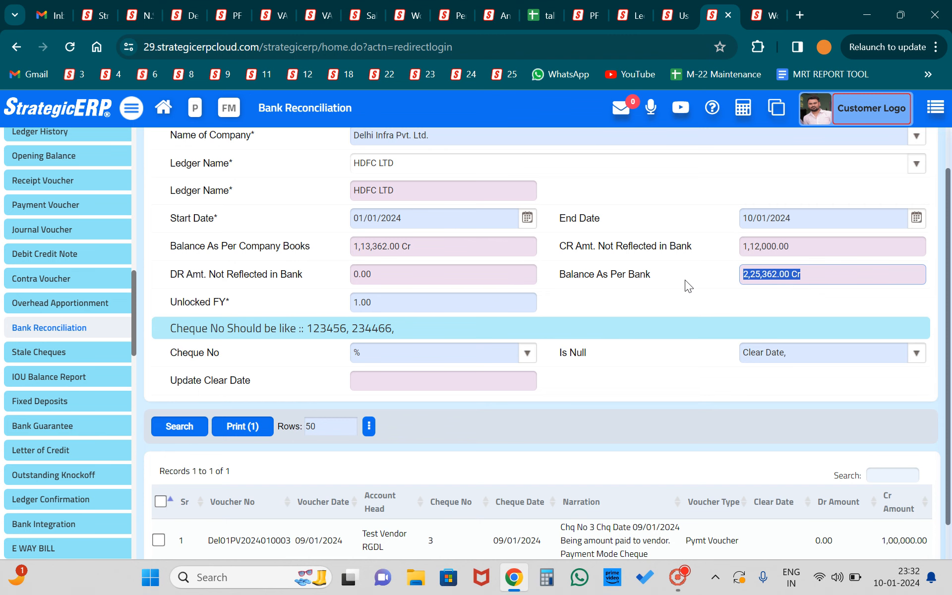
click(166, 425)
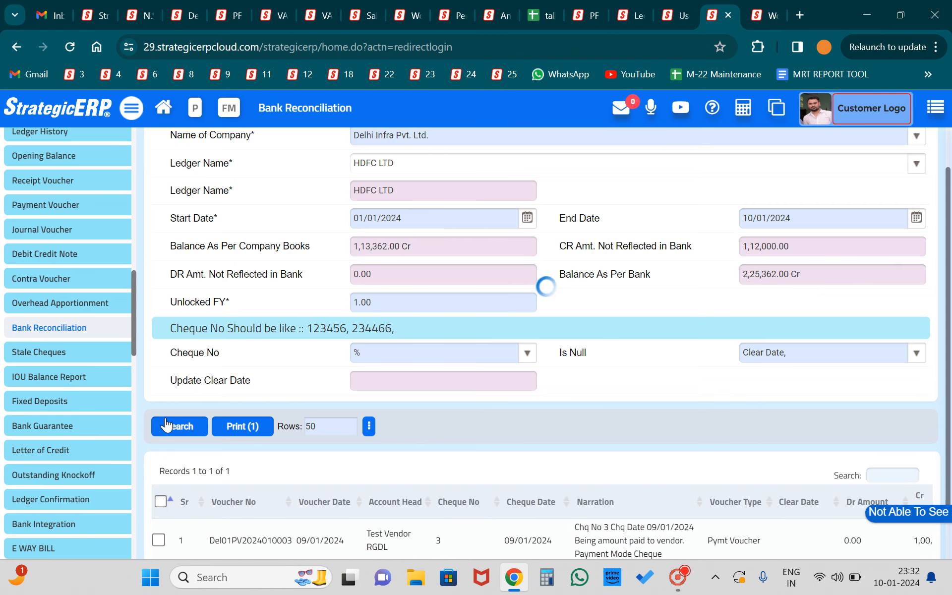
scroll(641, 325, down, 1)
scroll(668, 325, up, 1)
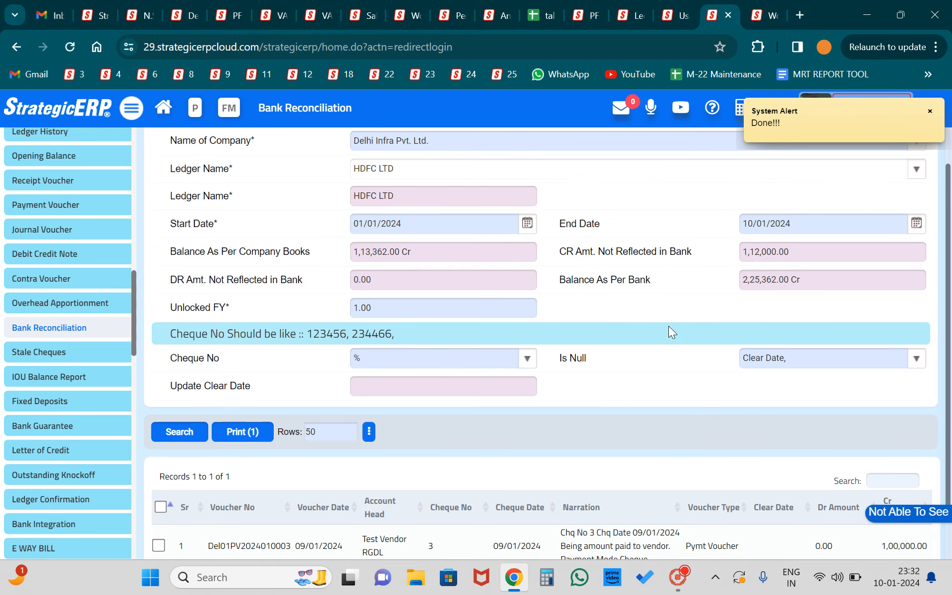
scroll(336, 462, down, 1)
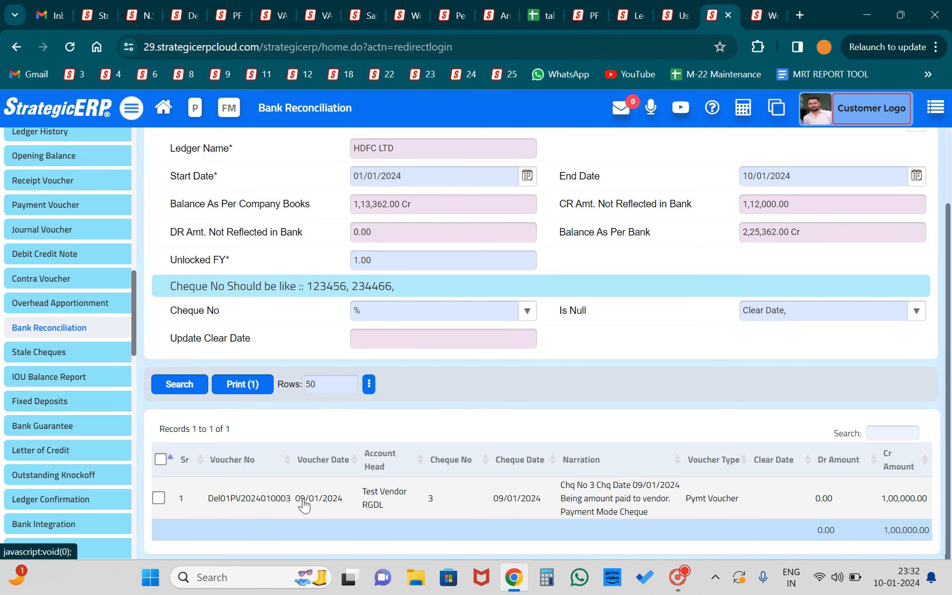
- Set the clear date of the remaining cheque payment voucher to 11/01/2024 and save the record
click(159, 499)
scroll(536, 371, down, 2)
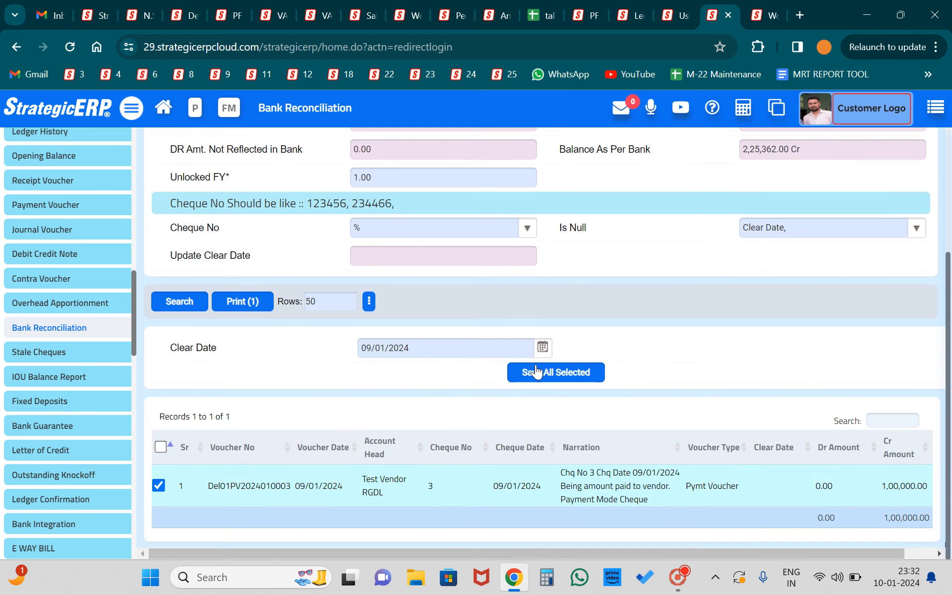
click(541, 347)
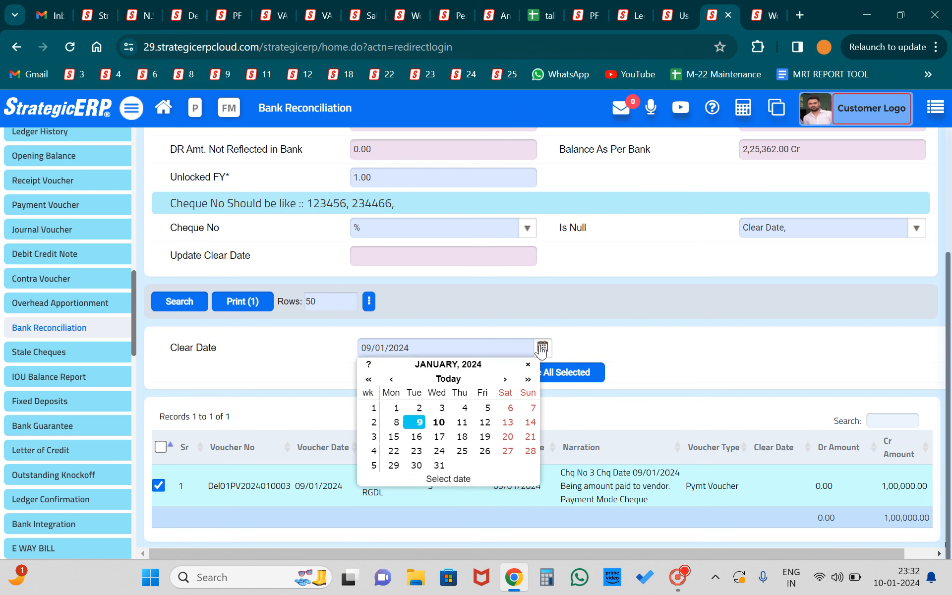
click(460, 422)
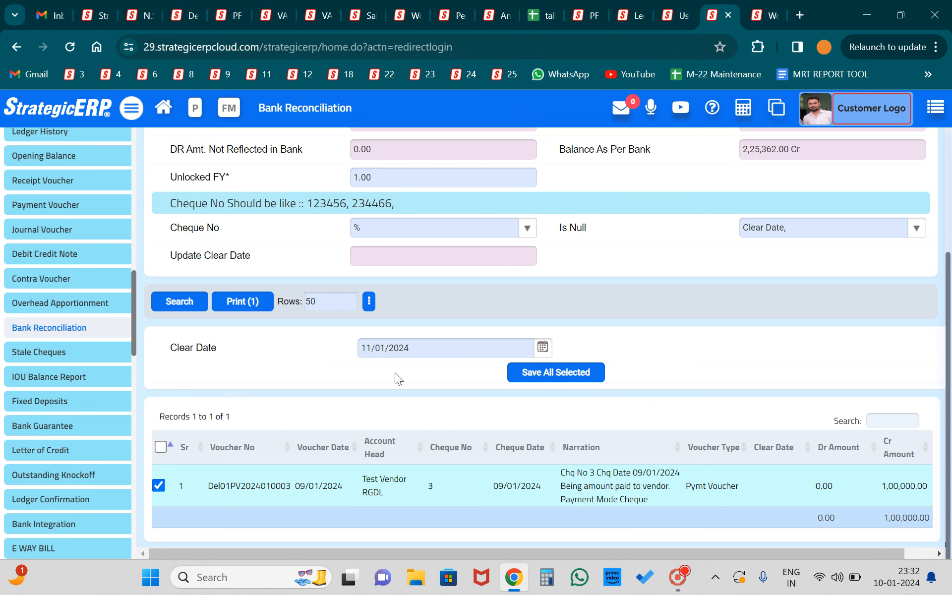
click(553, 375)
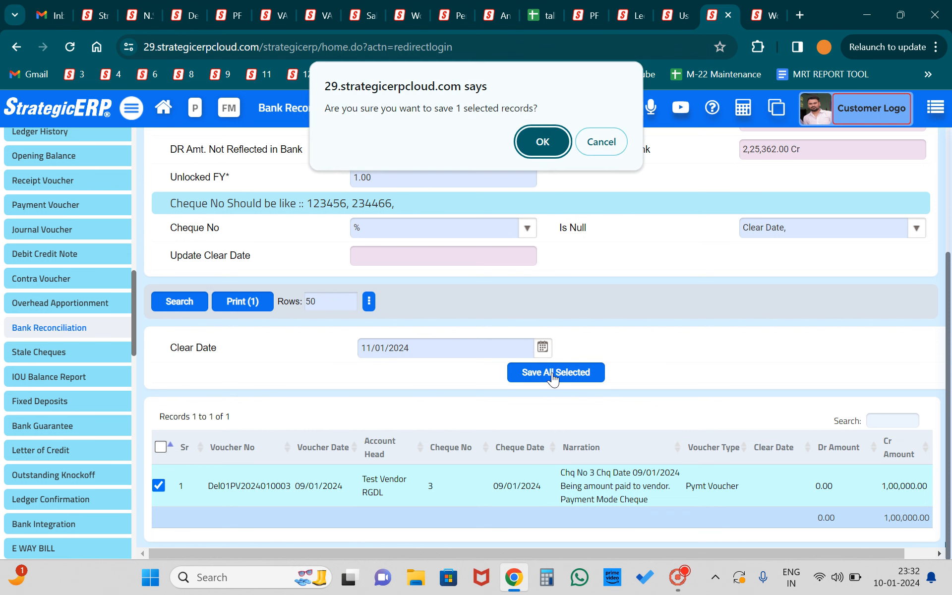
click(539, 132)
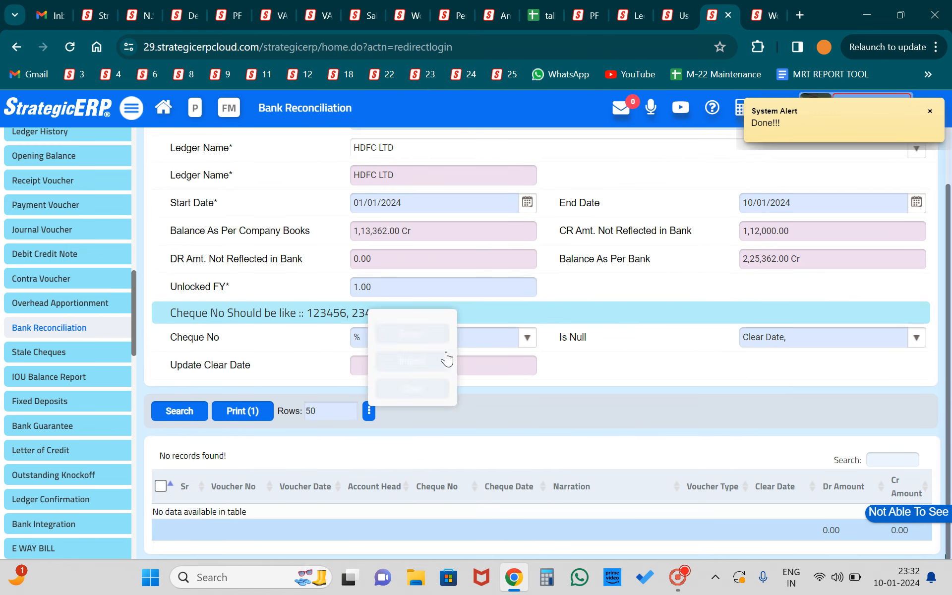
- Extend the reconciliation's end date to 11/01/2024 and rerun the search to check the balance as per bank
triple_click(778, 260)
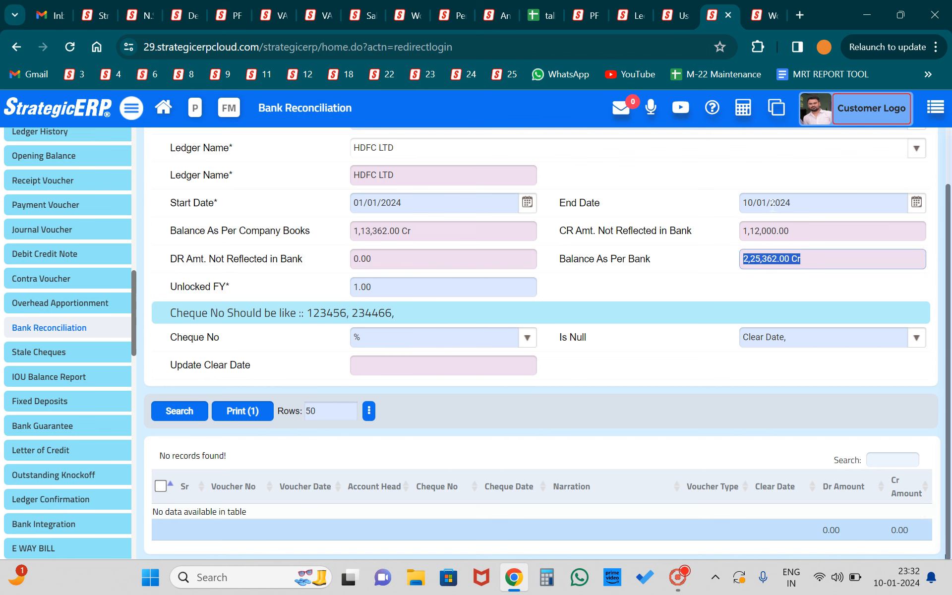
click(185, 413)
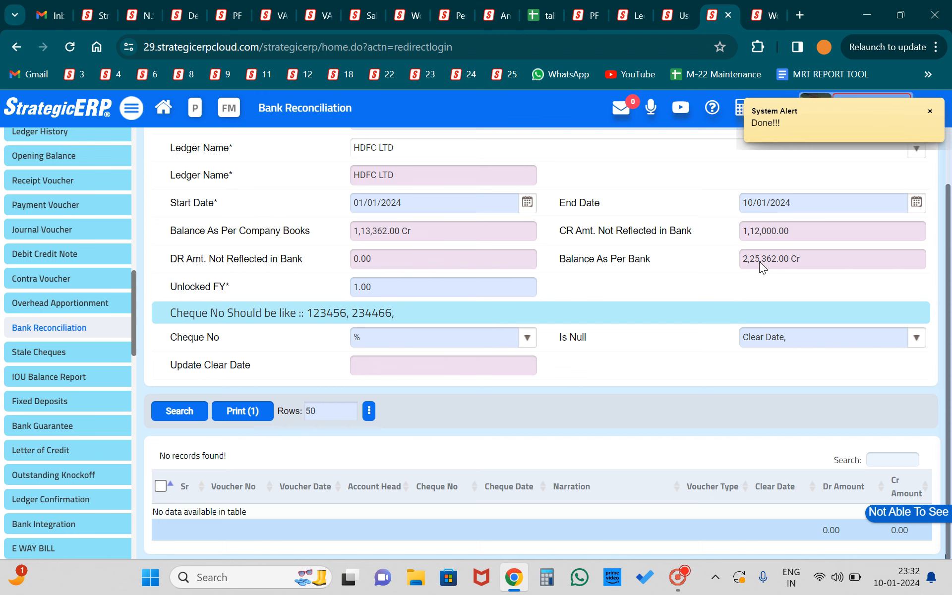
click(915, 203)
click(843, 277)
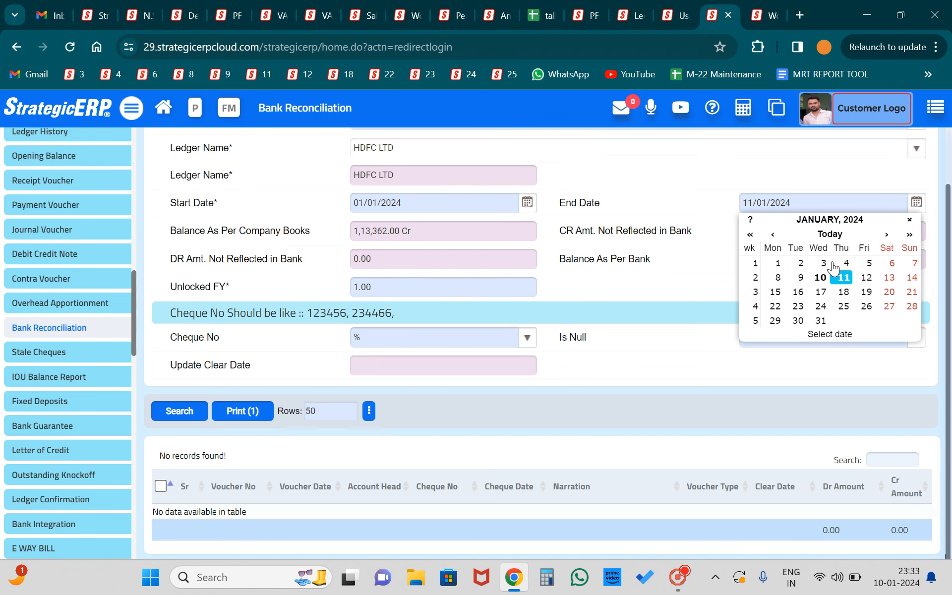
click(835, 276)
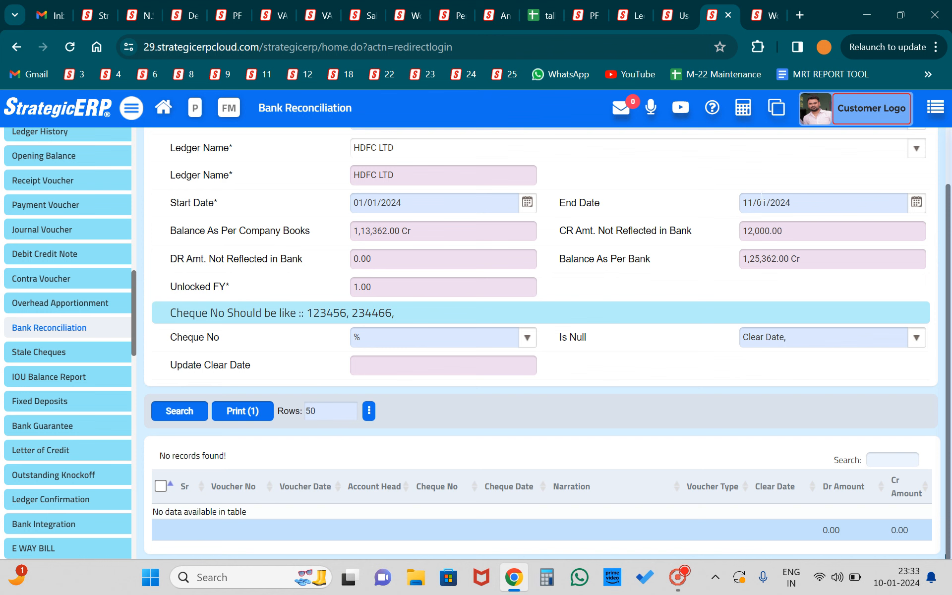
triple_click(803, 262)
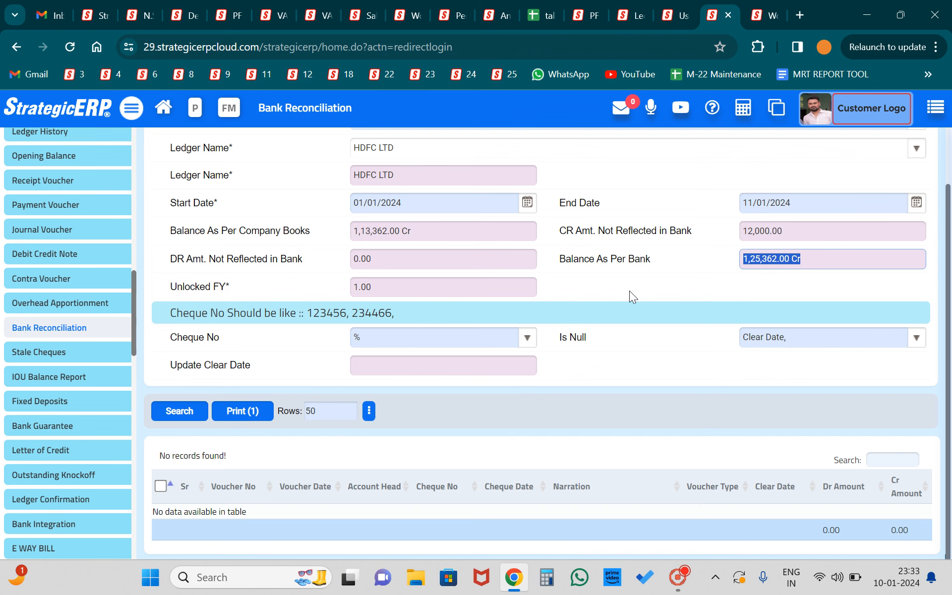
click(187, 412)
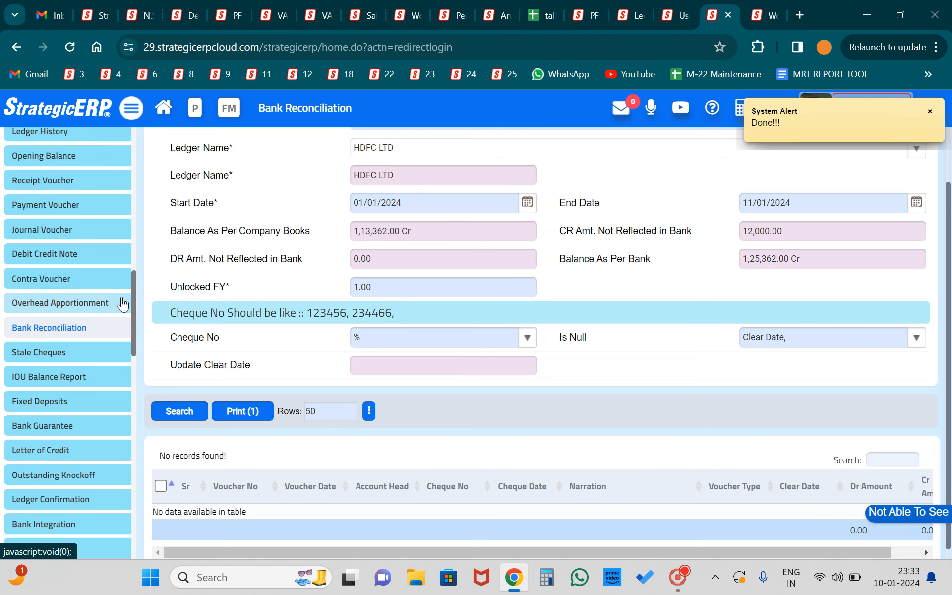
- Open Stale Cheques and search for the stale cheques of the Bank Of India ledger
click(36, 353)
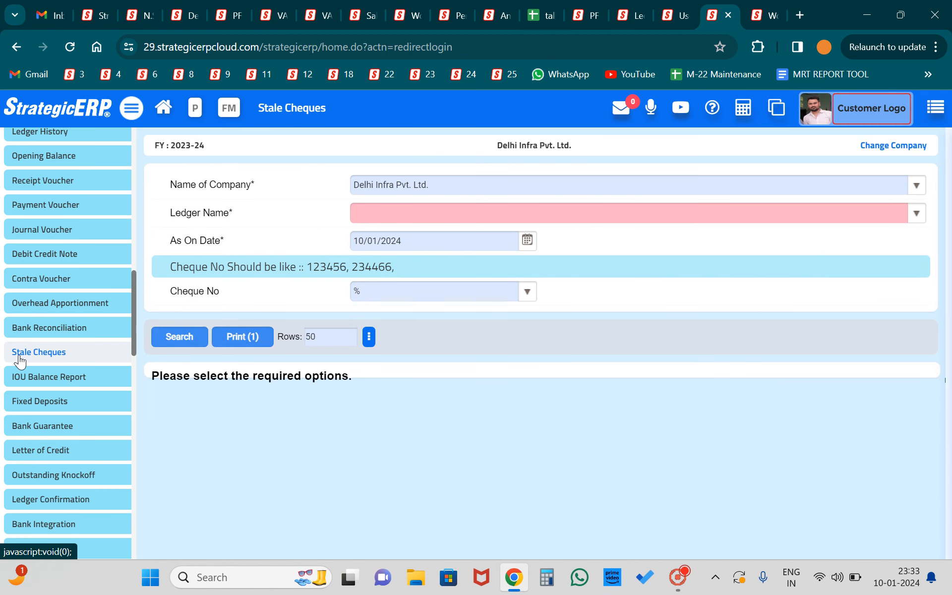
click(452, 215)
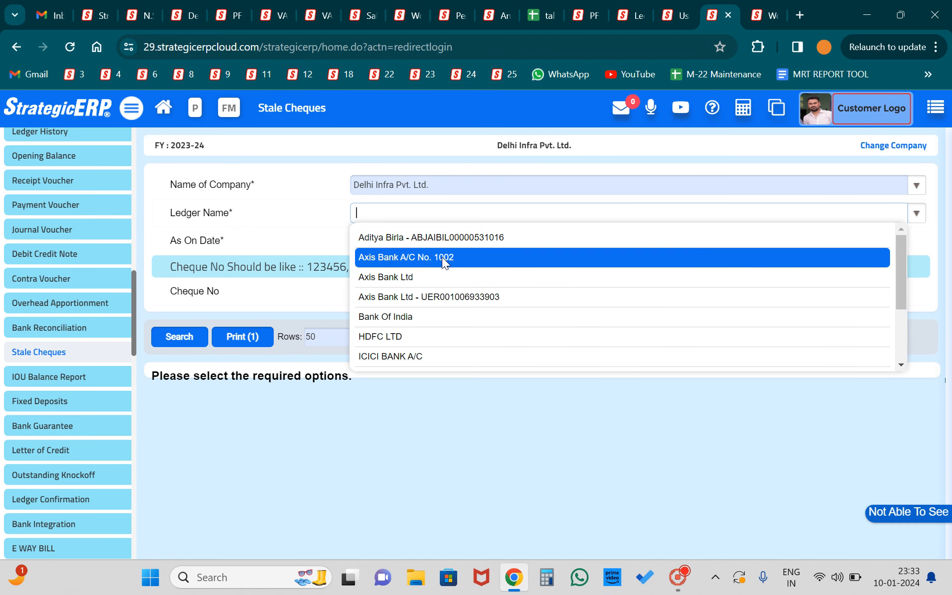
click(434, 324)
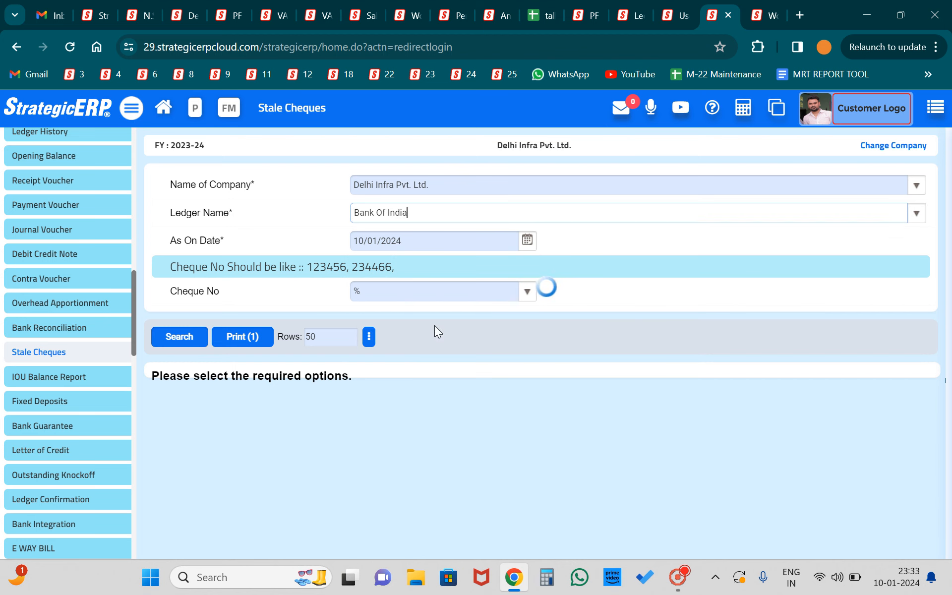
click(180, 337)
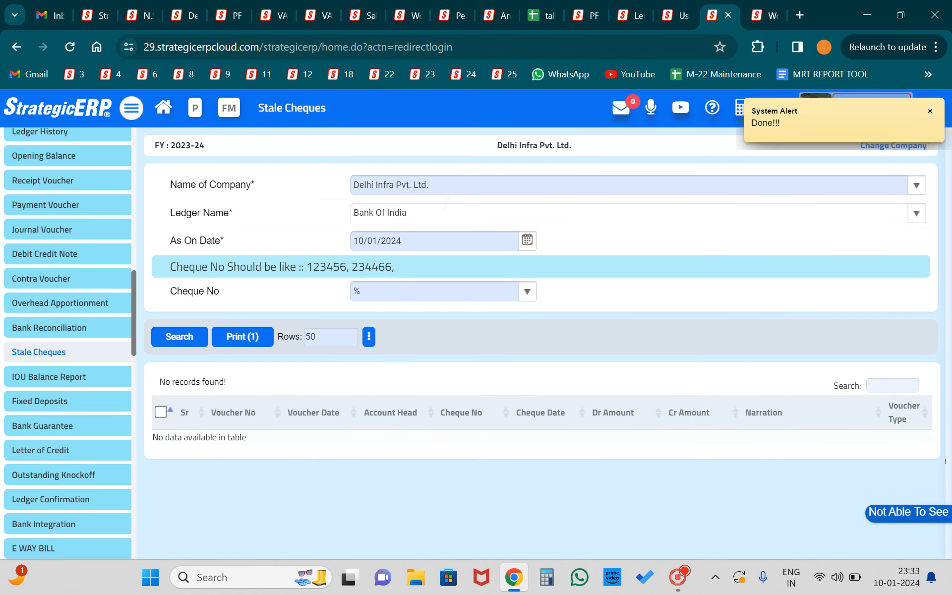
- Search the stale cheques of the HDFC LTD ledger instead and inspect the contra voucher behind the listed cheque
click(444, 207)
key(BackSpace)
key(BackSpace)
key(BackSpace)
key(BackSpace)
key(BackSpace)
key(BackSpace)
key(BackSpace)
key(BackSpace)
key(BackSpace)
key(BackSpace)
key(BackSpace)
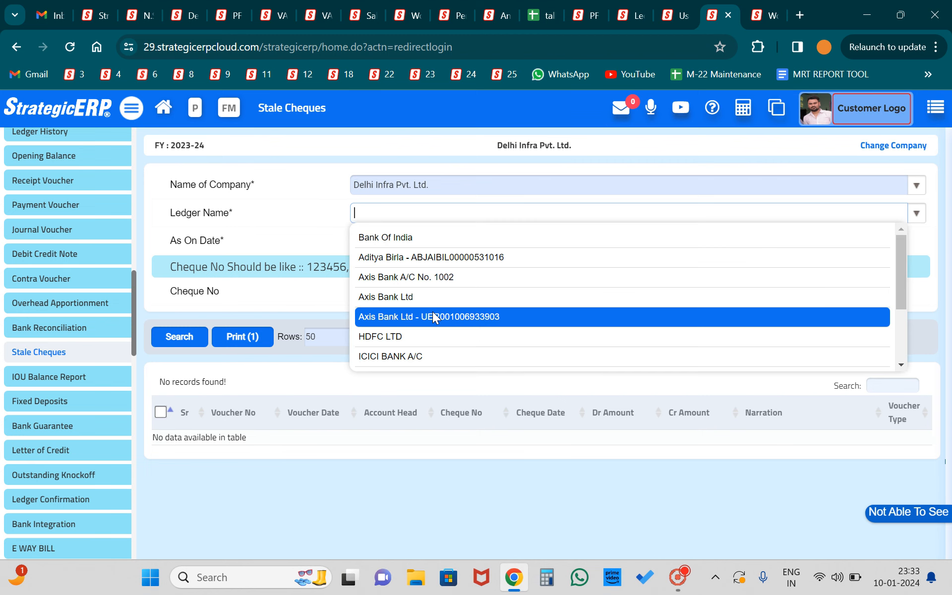
click(415, 337)
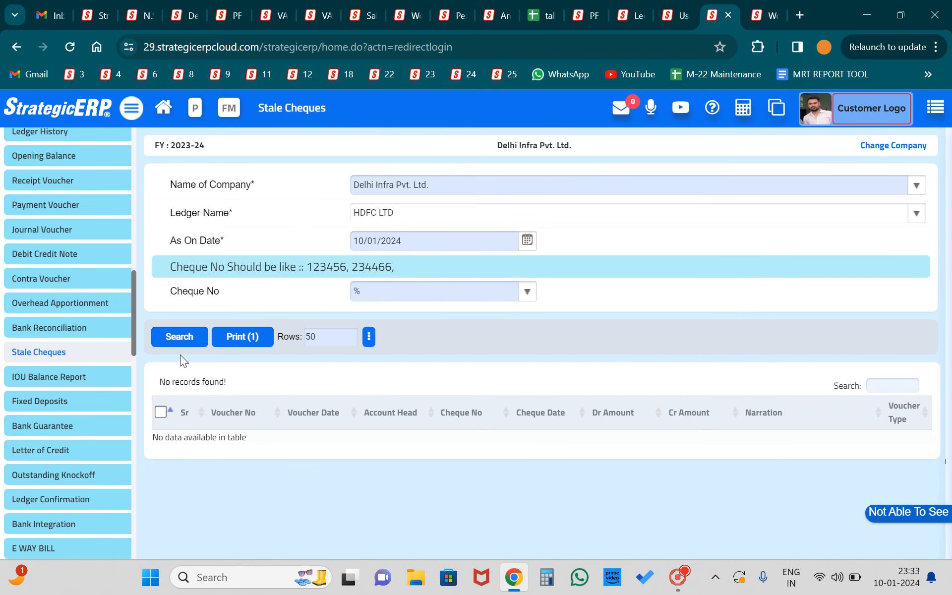
click(185, 338)
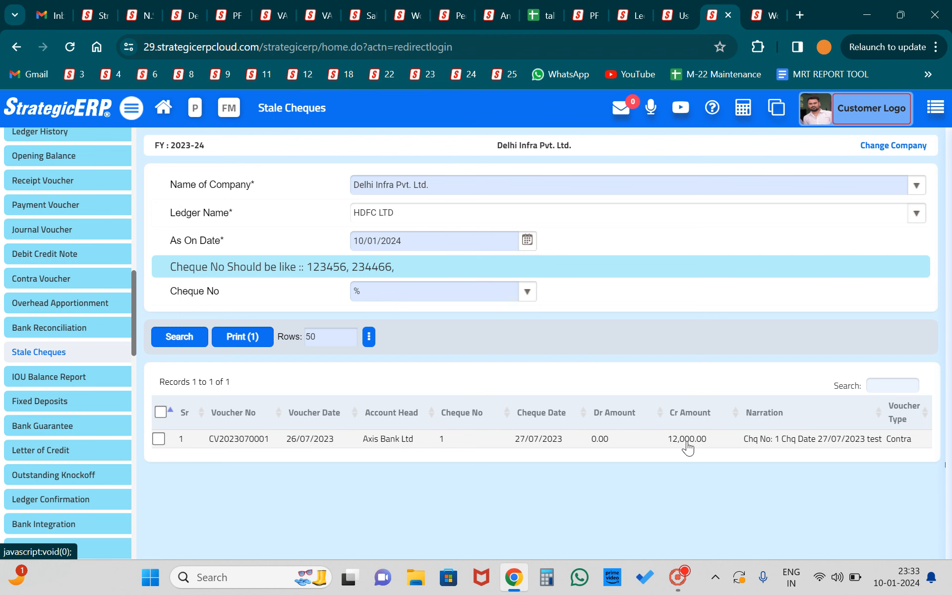
click(548, 438)
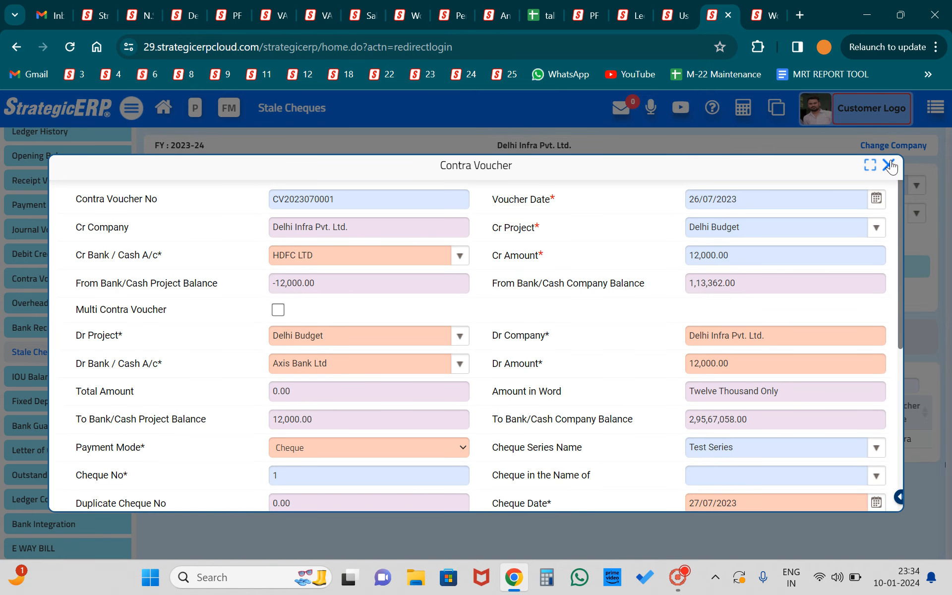
click(888, 165)
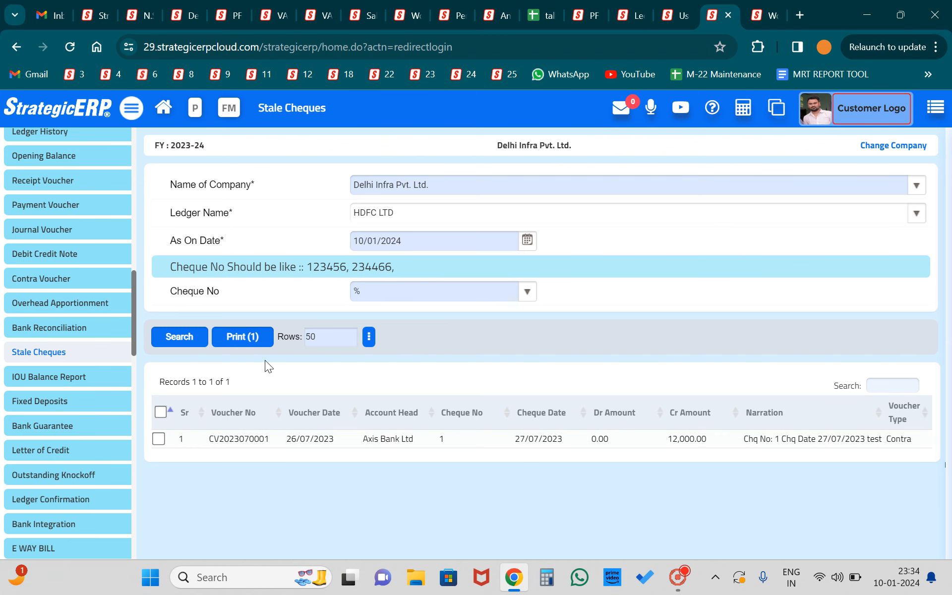
- Open a new Fixed Deposits entry and set its project name to Delhi Head Office
scroll(79, 380, down, 2)
click(30, 331)
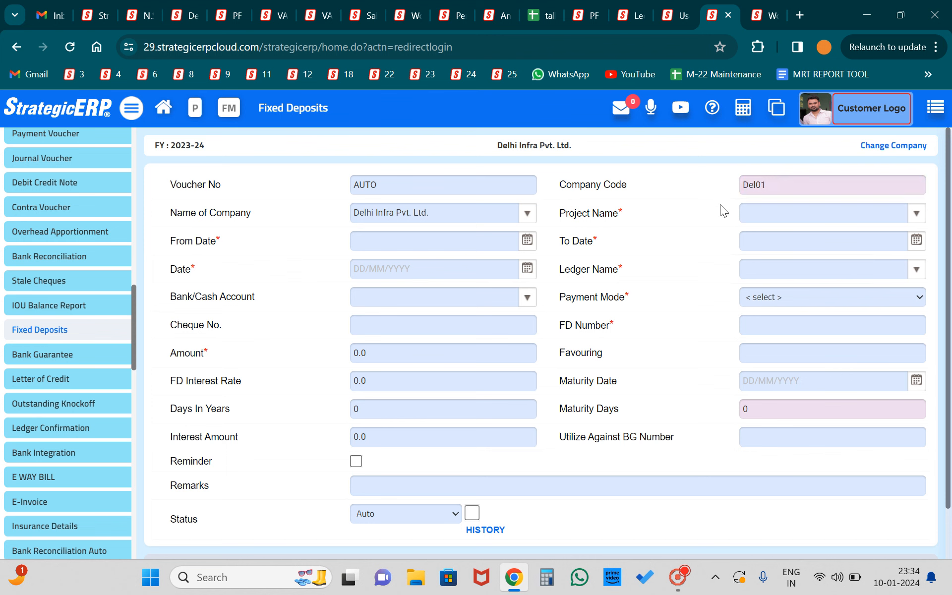
click(763, 213)
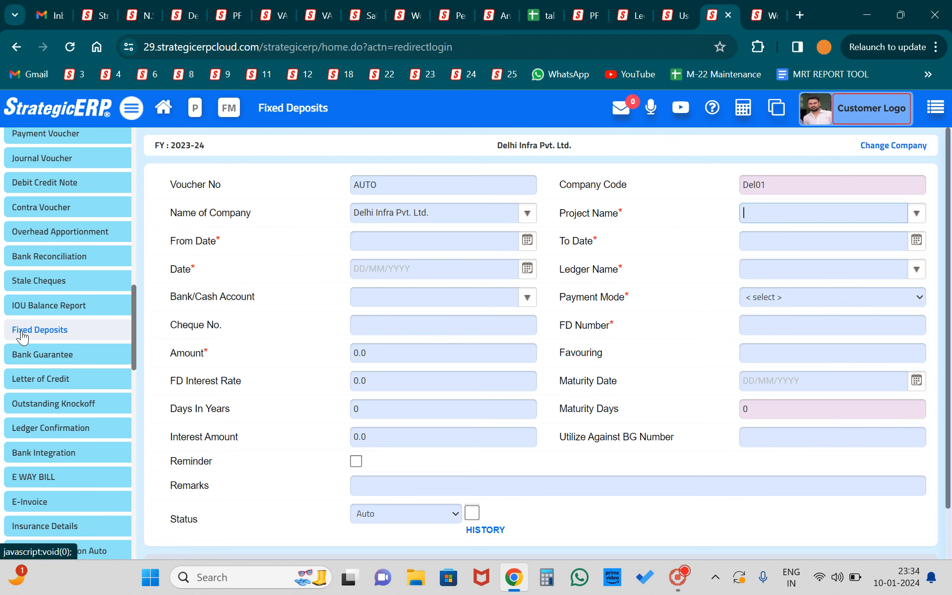
click(762, 205)
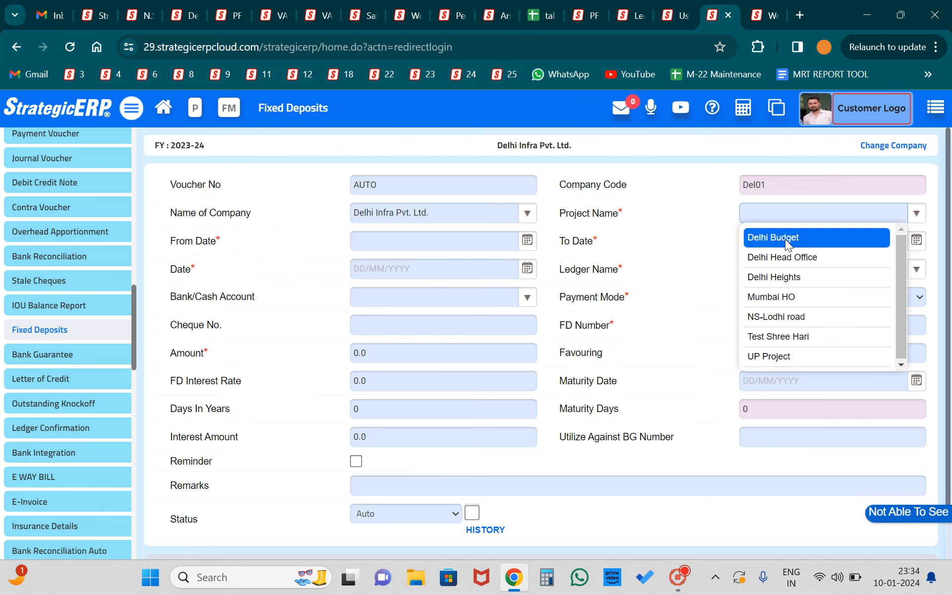
click(786, 255)
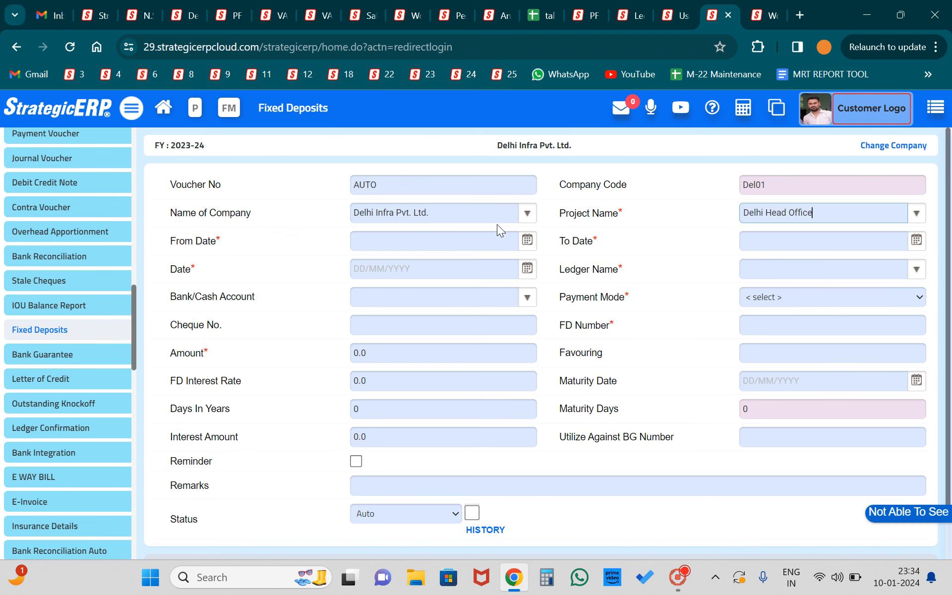
- Set the fixed deposit period from 01/01/2024 to 31/12/2025 and the entry date to 01/01/2024
click(527, 241)
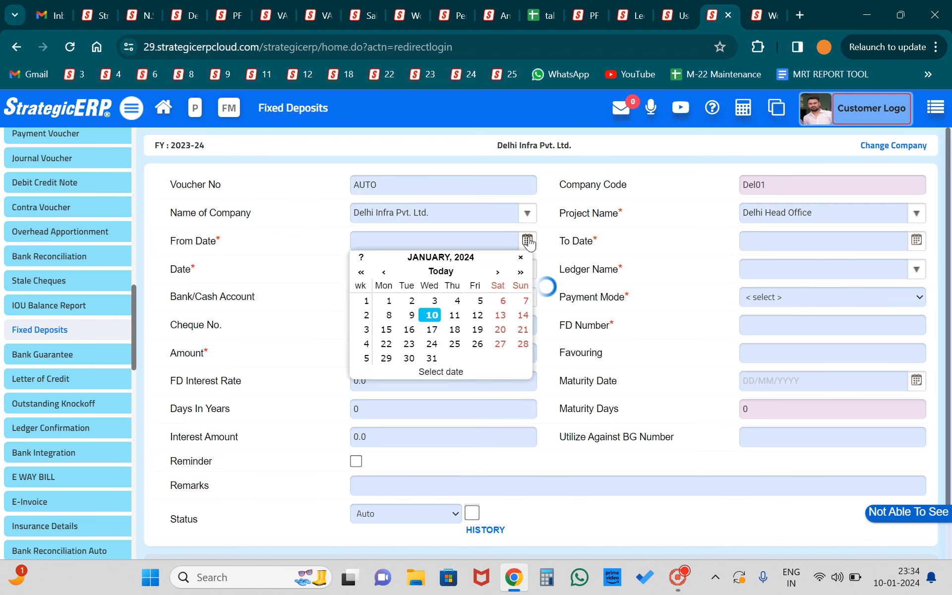
click(392, 301)
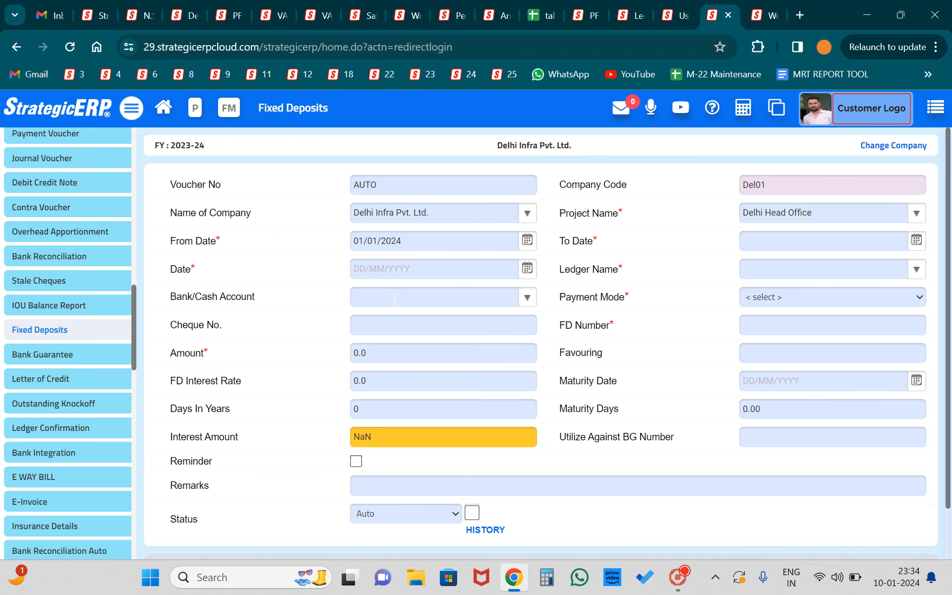
click(916, 240)
click(772, 272)
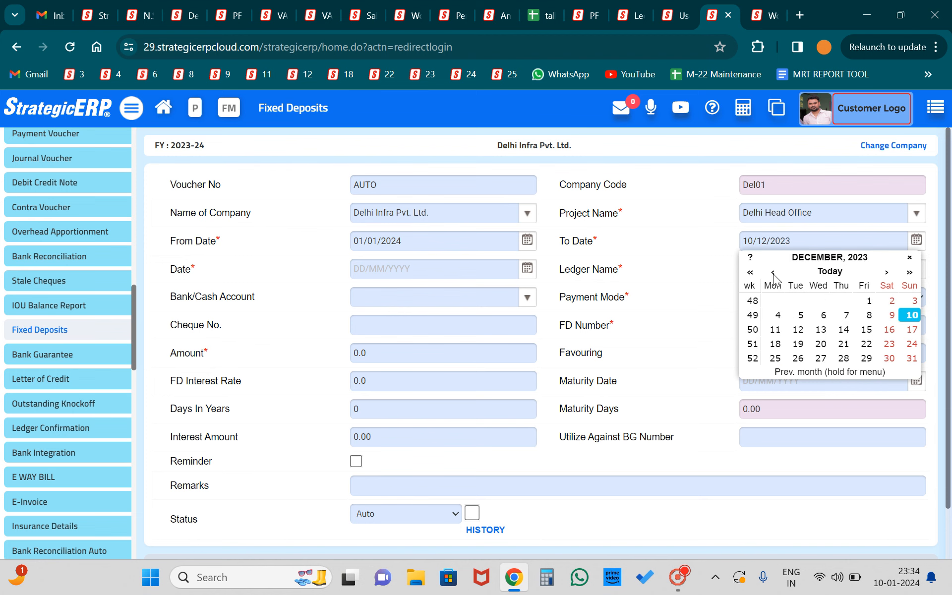
click(909, 272)
click(909, 272)
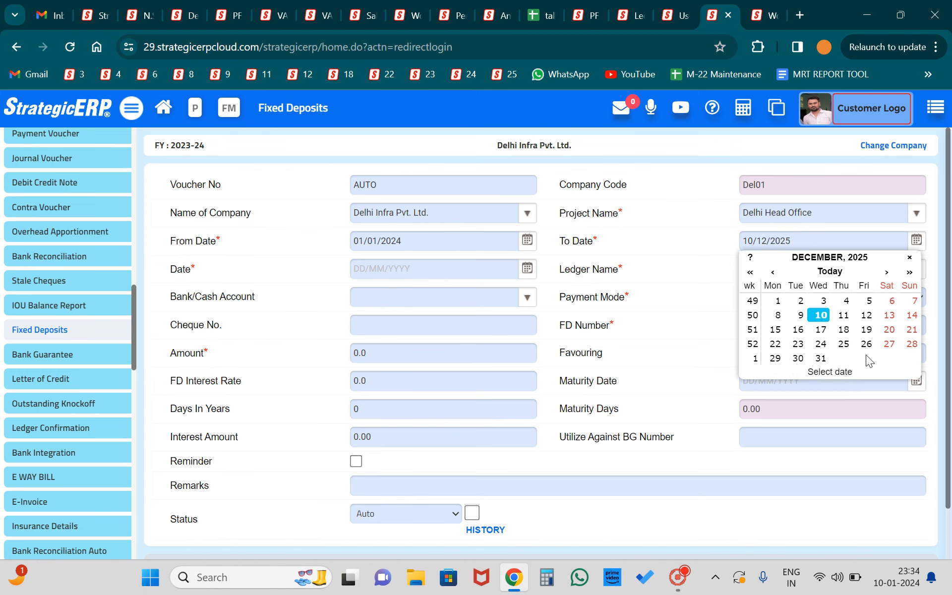
click(820, 358)
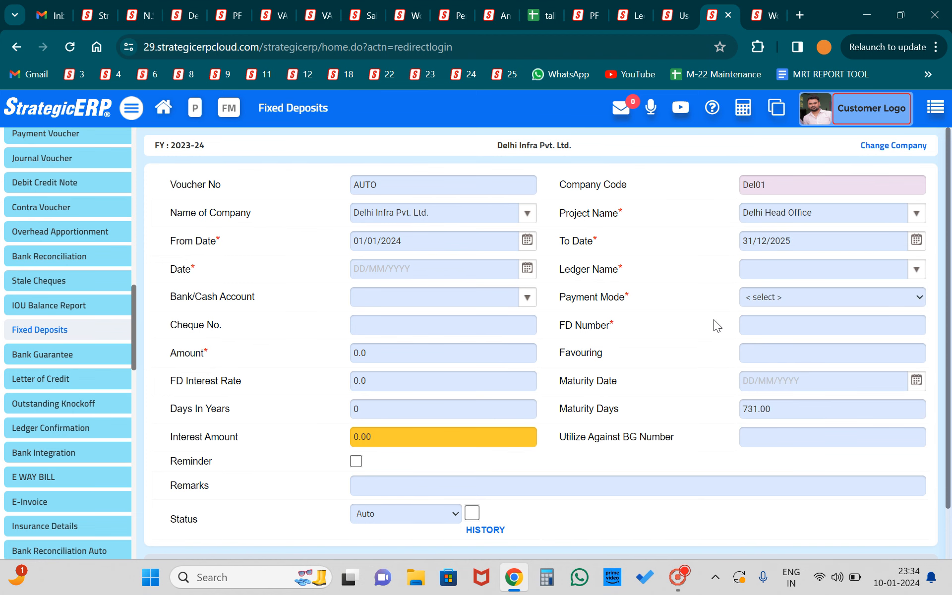
click(527, 268)
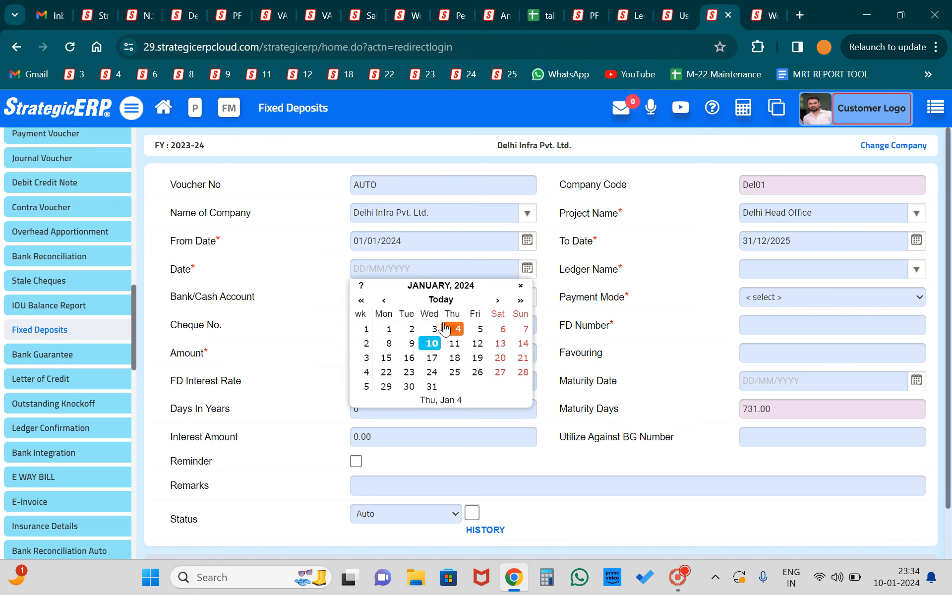
click(388, 329)
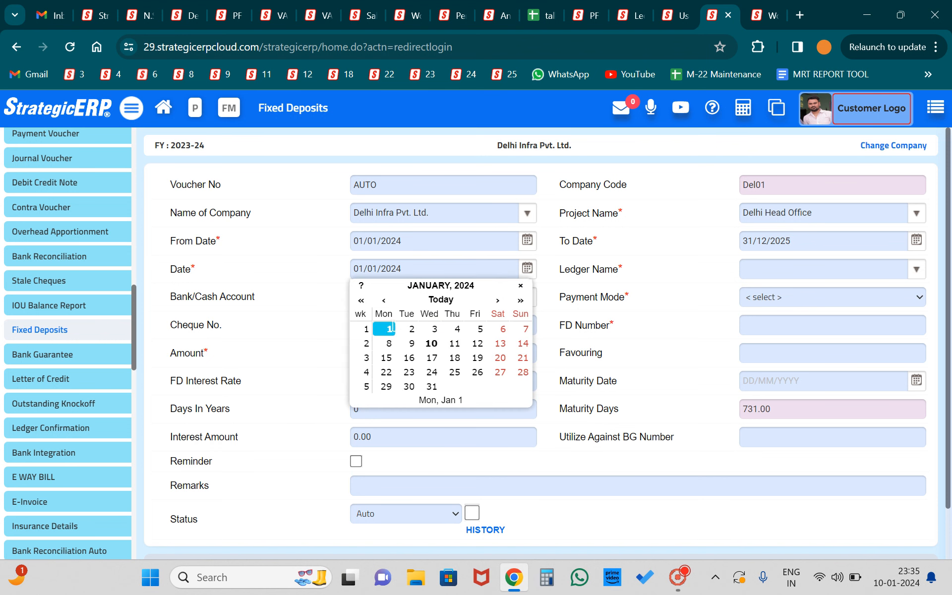
- Find the Fixed Deposit ledger and choose it as the entry's ledger name
click(768, 262)
text(fd)
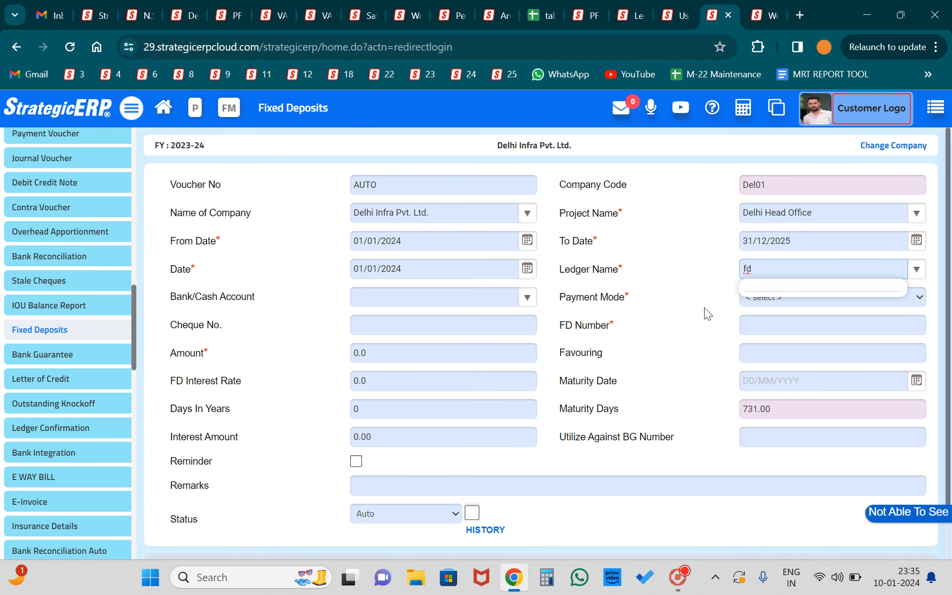
scroll(40, 219, up, 5)
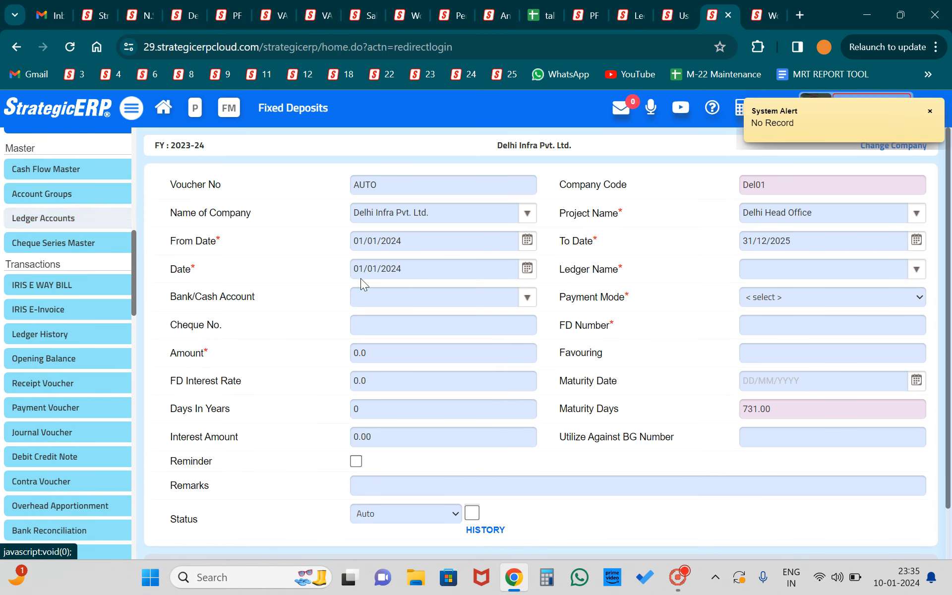
click(790, 266)
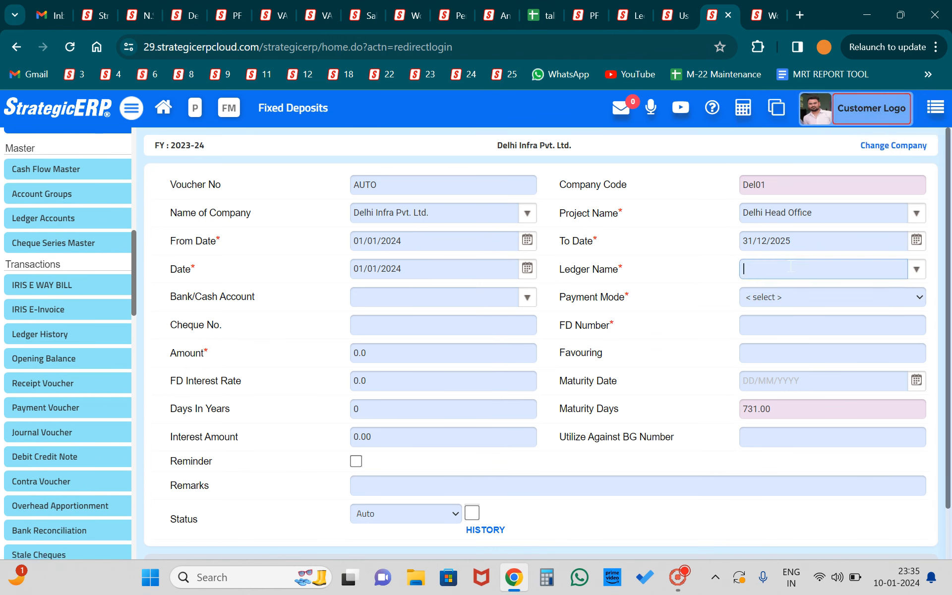
text(fix)
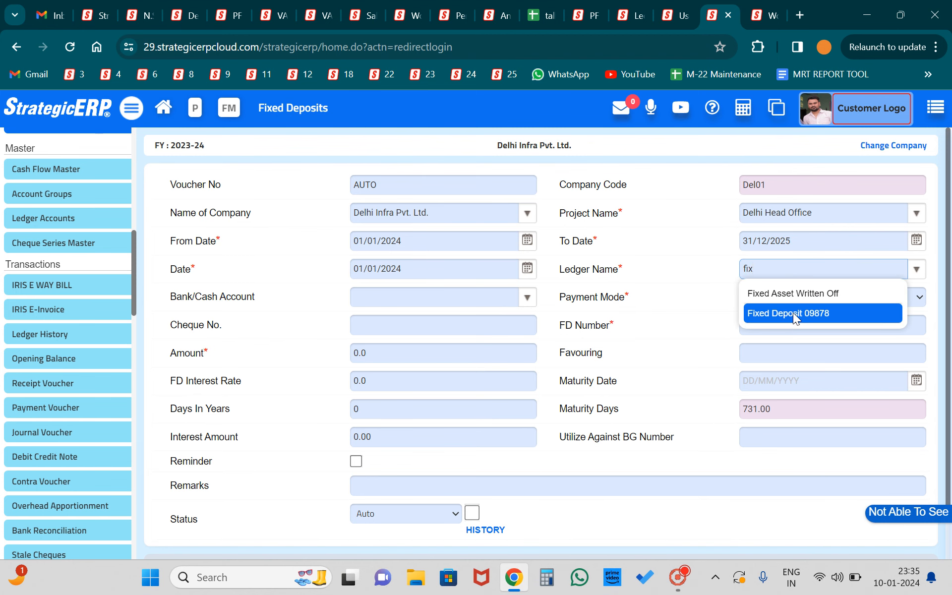
click(793, 312)
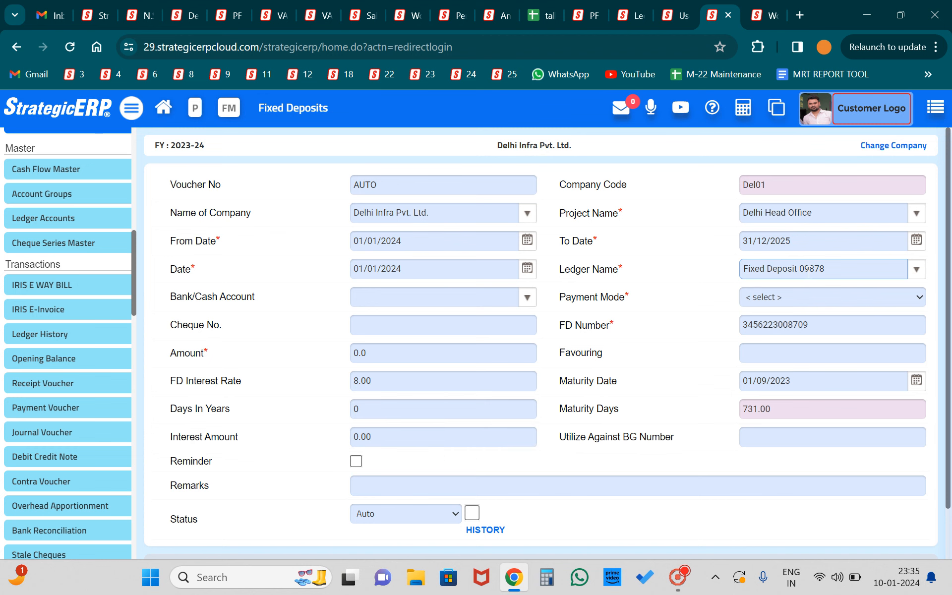
- Choose Axis Bank Ltd as the bank account with RTGS as payment mode, and enter RTGS as the cheque number
click(407, 295)
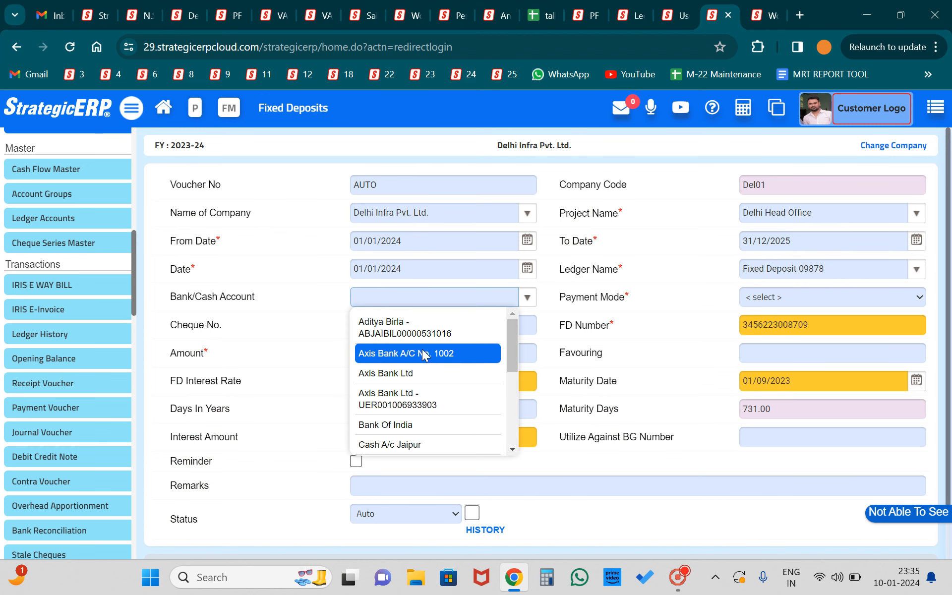
click(407, 373)
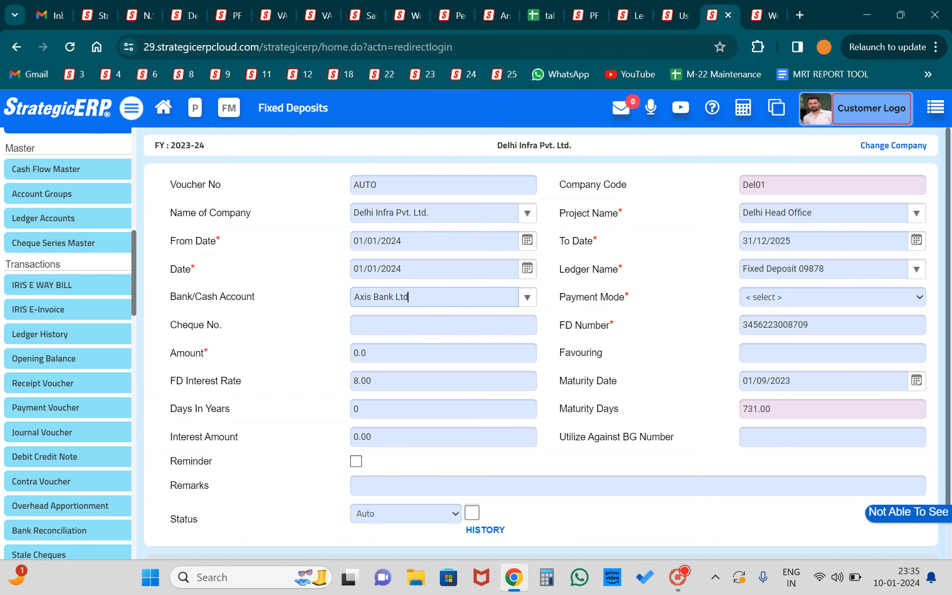
click(791, 295)
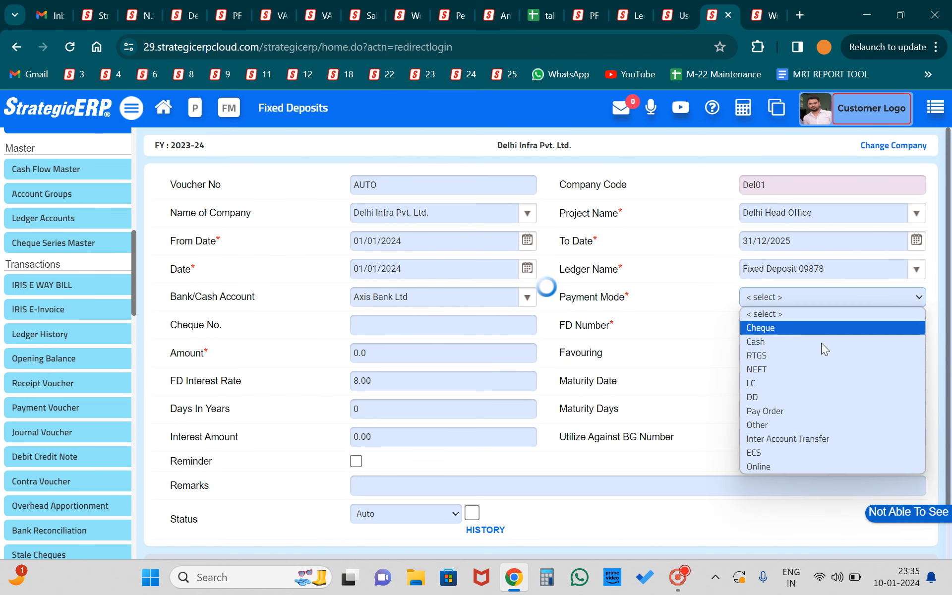
click(780, 356)
click(780, 296)
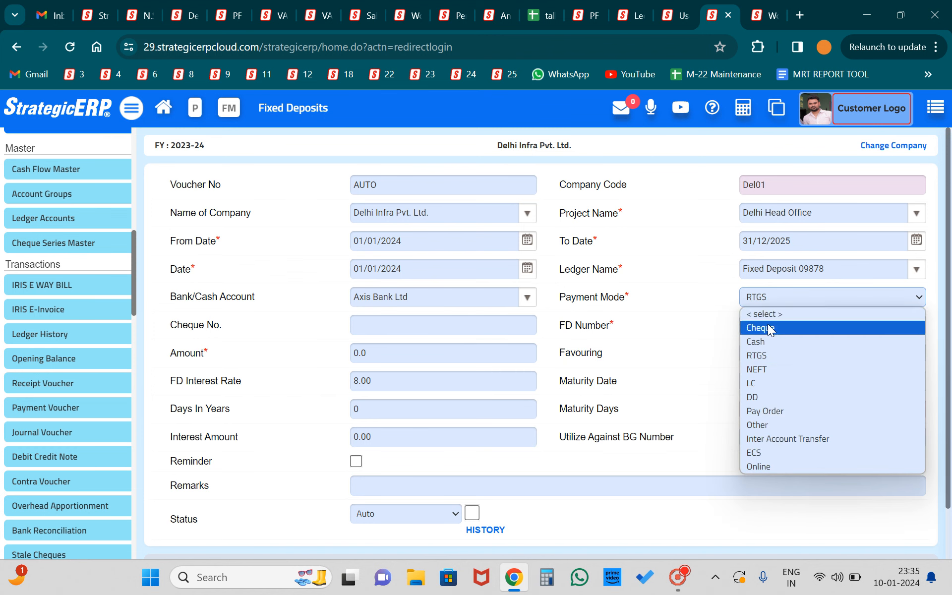
click(768, 327)
click(772, 297)
click(768, 355)
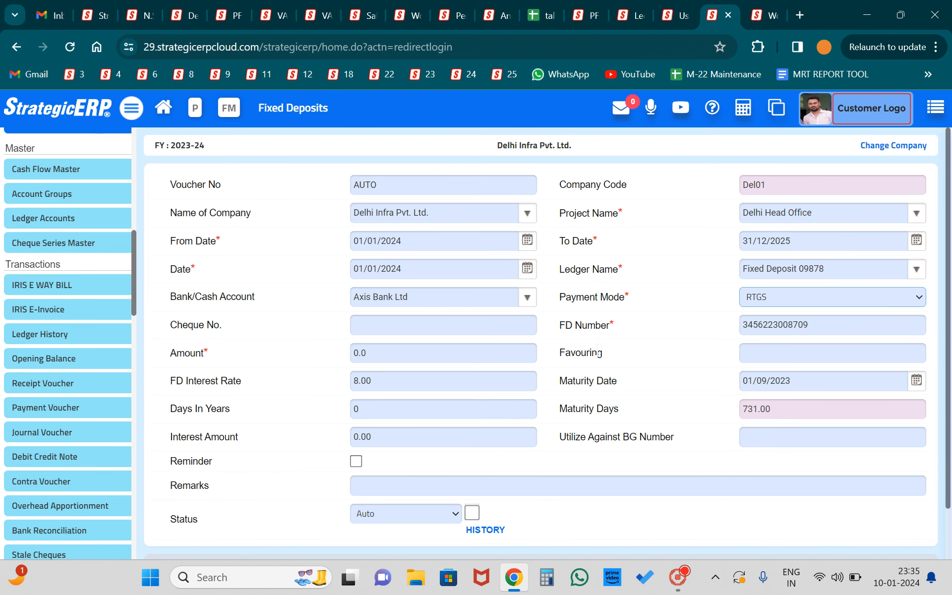
click(416, 322)
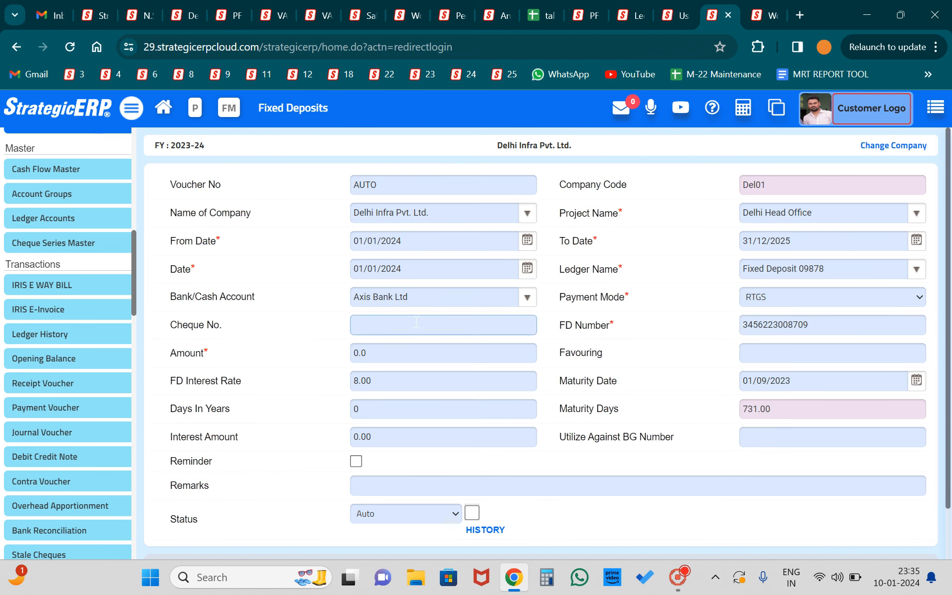
text(RTGS)
- Set the deposit amount to 1,00,00,000 and enter the beneficiary's name in the Favouring field
double_click(821, 326)
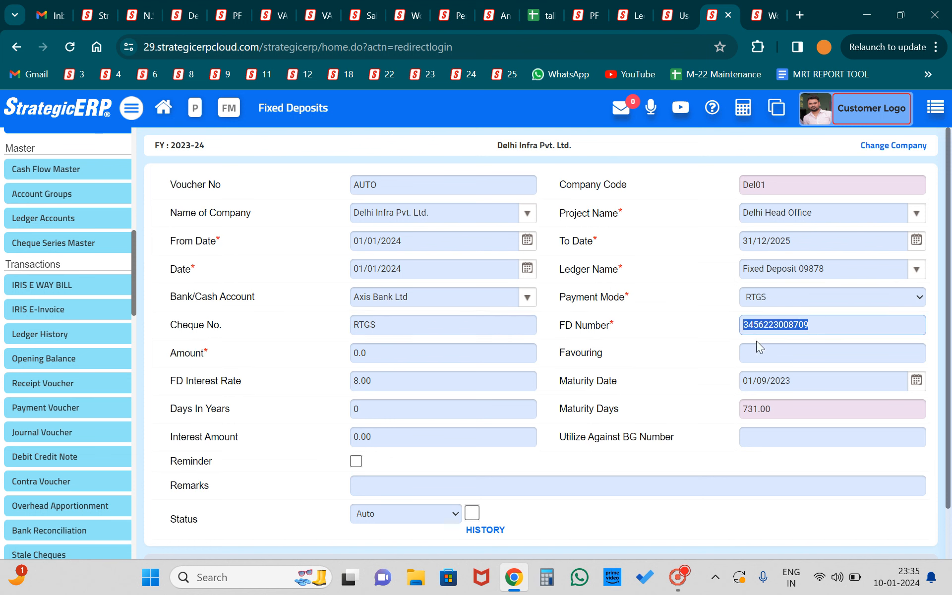
double_click(379, 352)
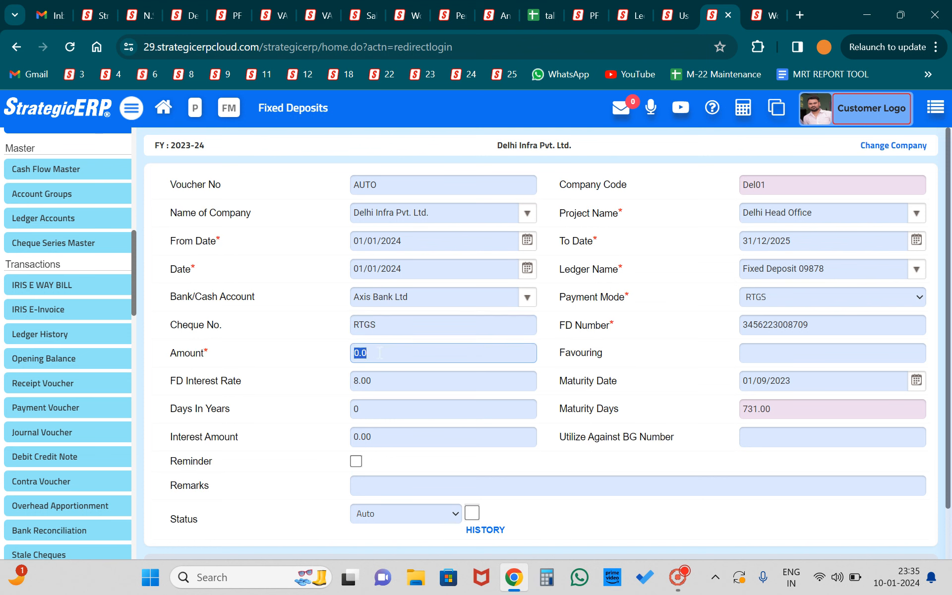
text(10000000)
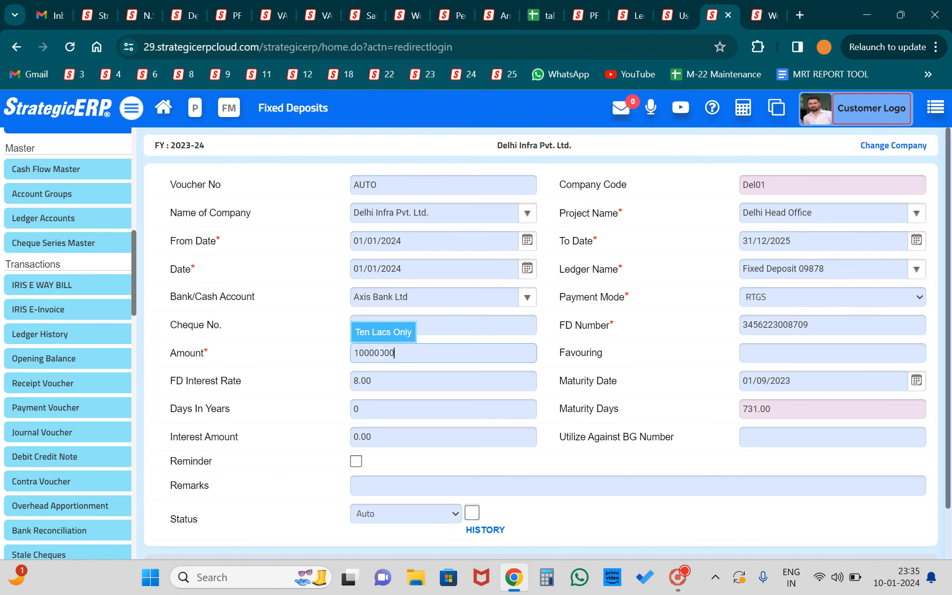
text(0)
key(BackSpace)
key(Tab)
click(766, 355)
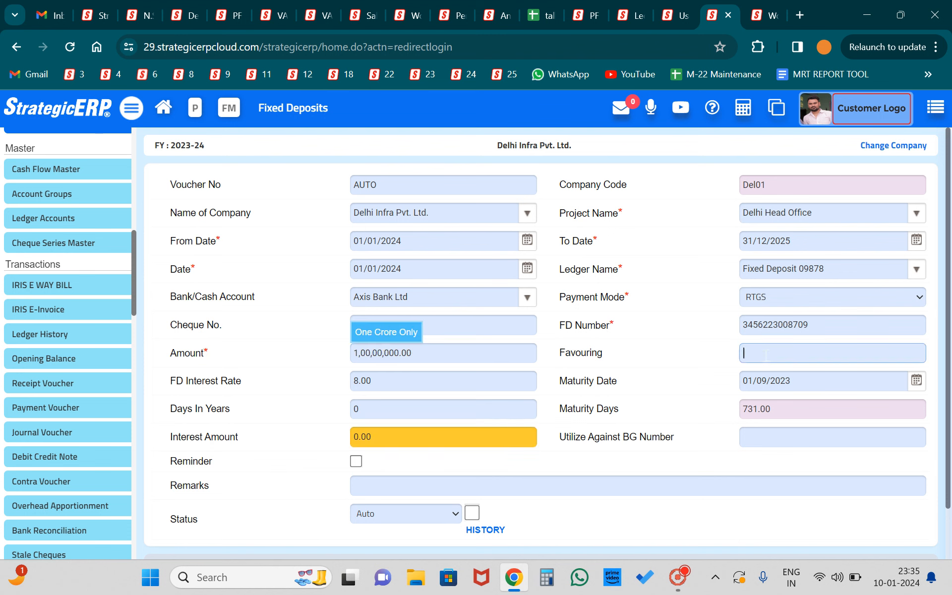
text(R)
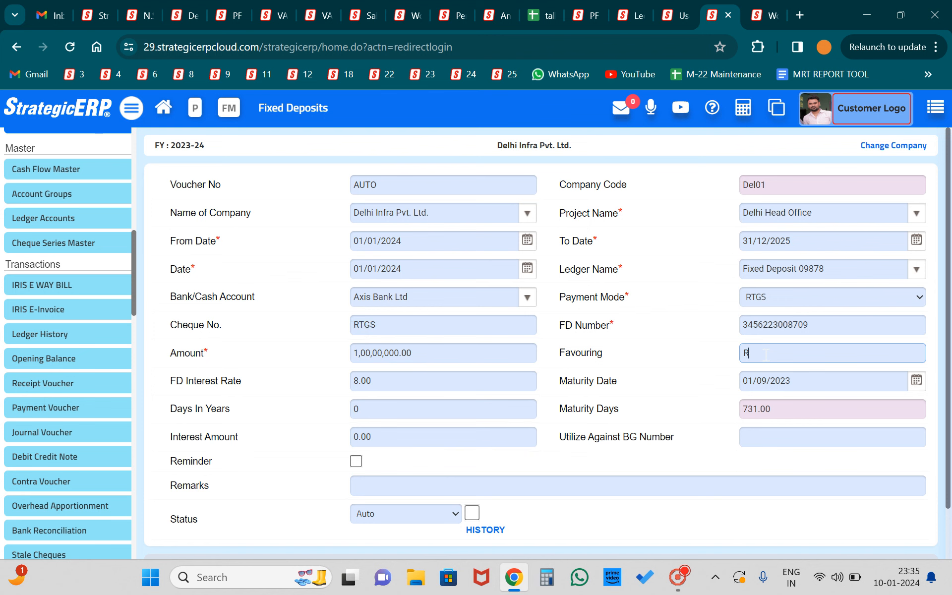
text(Ahul)
click(712, 361)
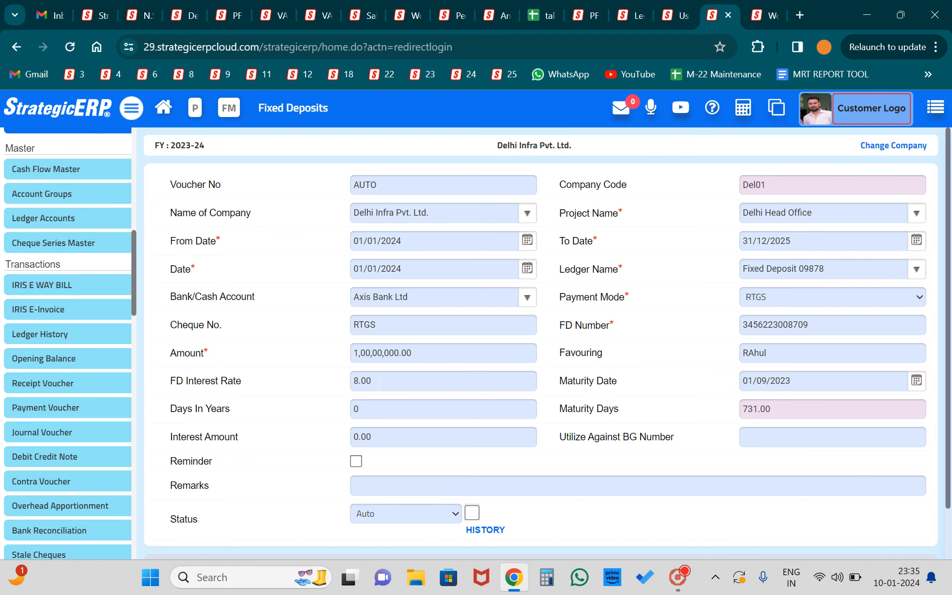
- Set the fixed deposit's maturity date to 31/12/2025
click(380, 381)
click(916, 380)
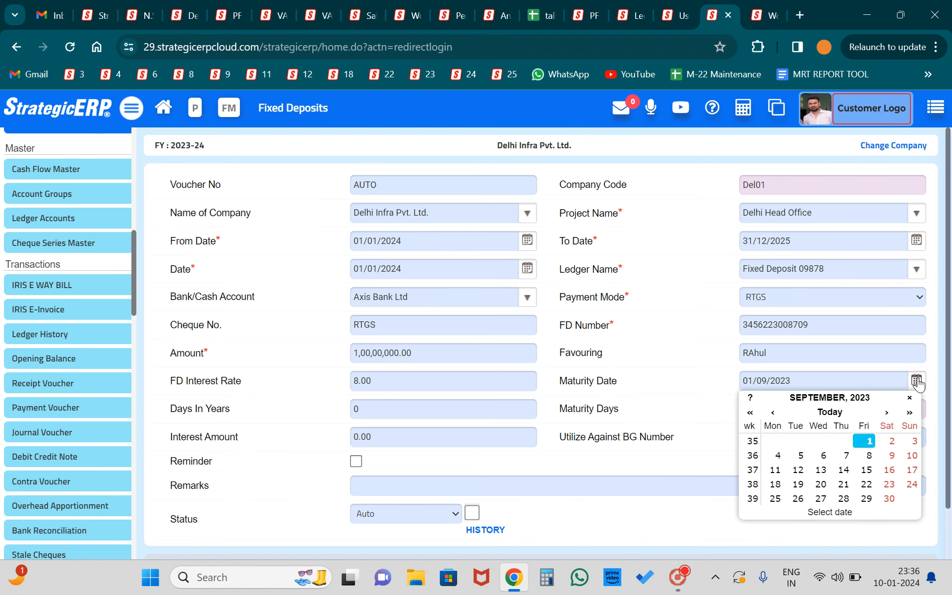
click(887, 413)
click(887, 414)
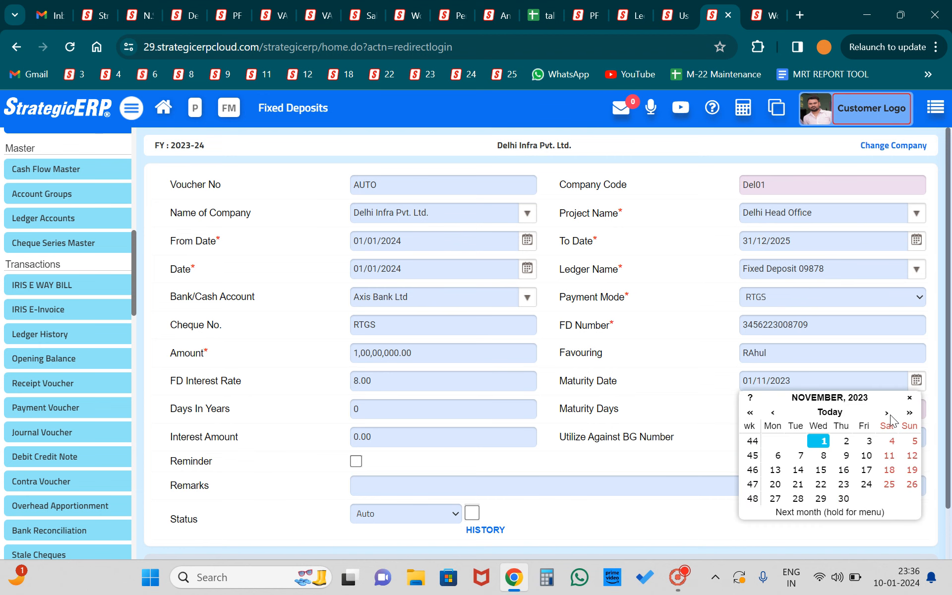
click(910, 413)
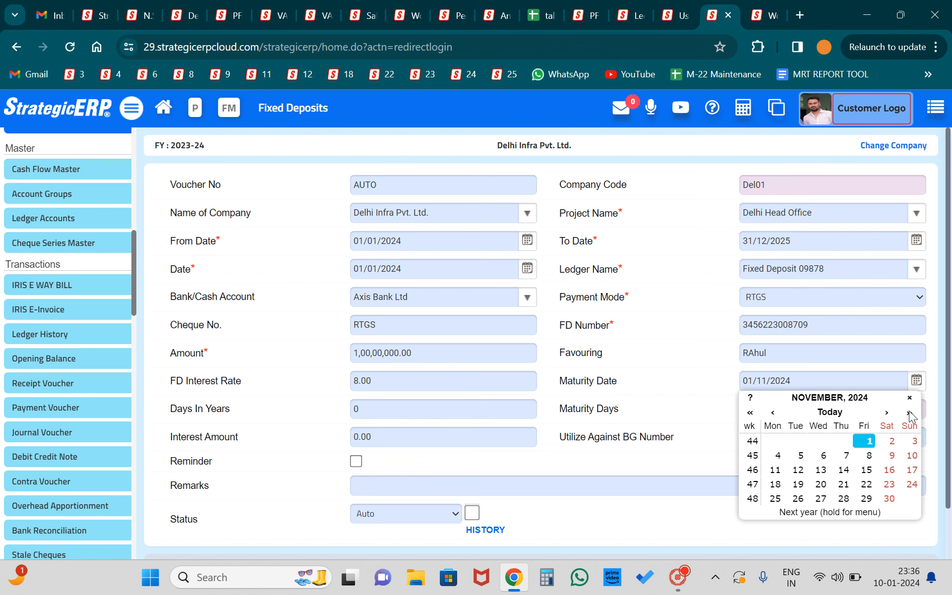
click(910, 413)
click(887, 414)
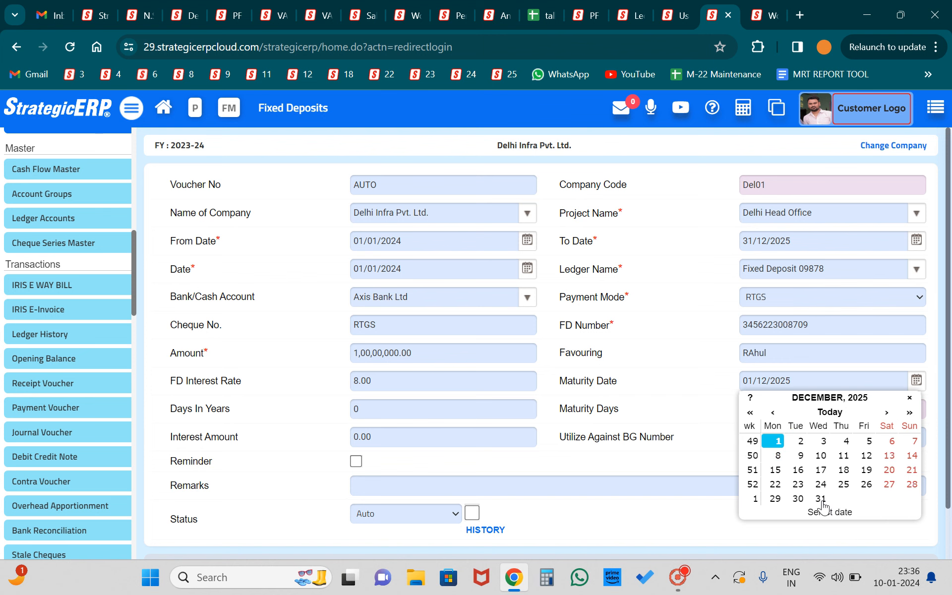
click(820, 499)
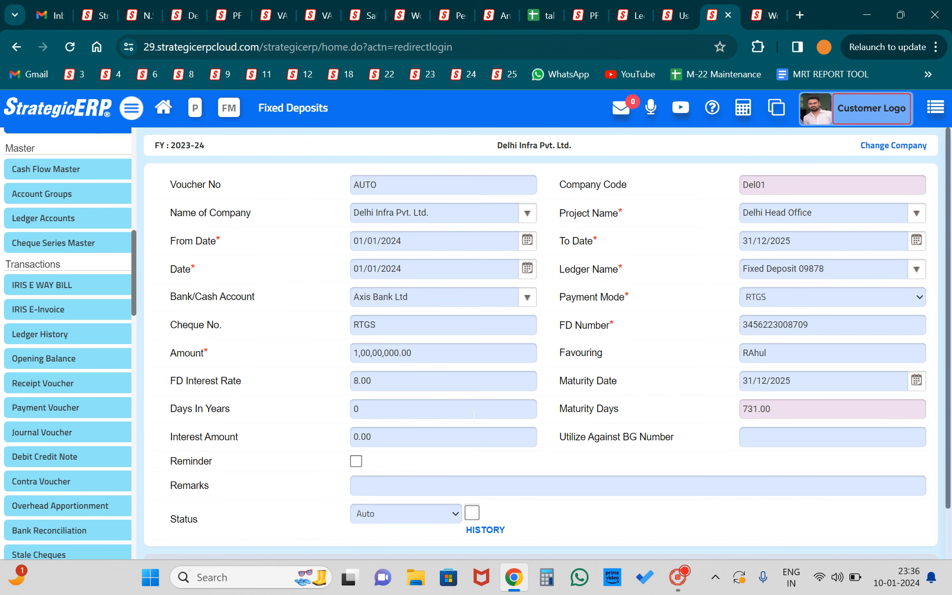
- Set the days in year to 365 and check the calculated interest amount
click(376, 405)
text(3)
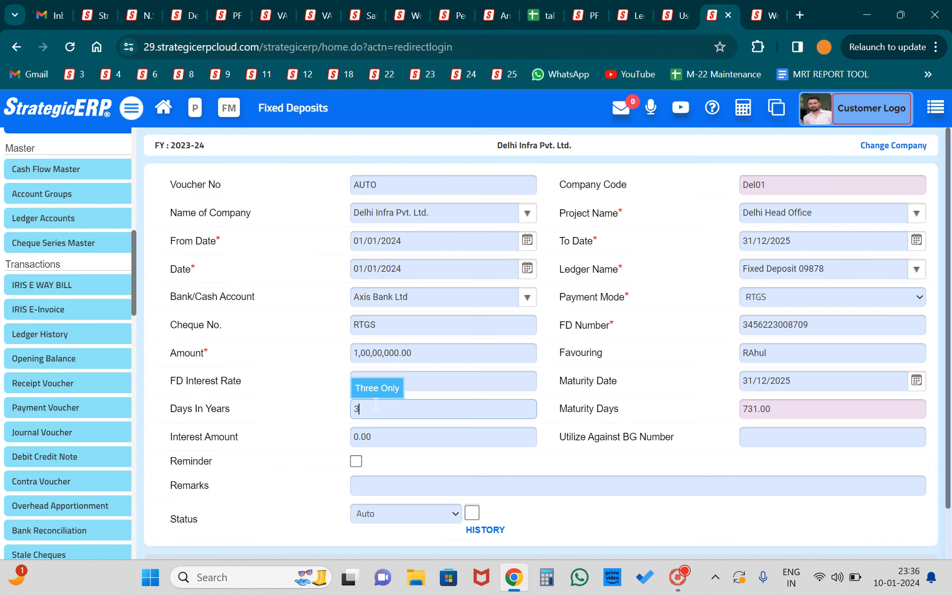
text(65)
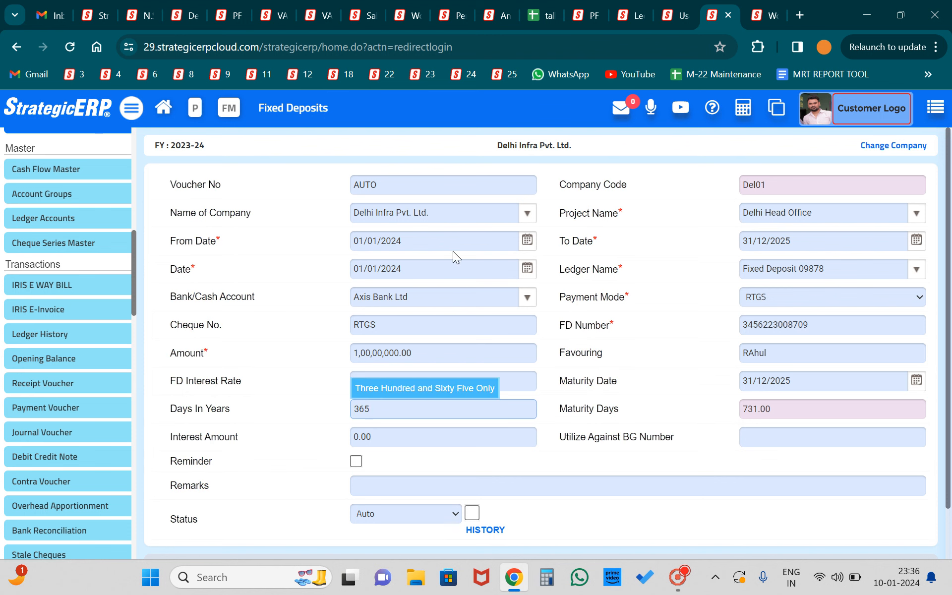
key(Tab)
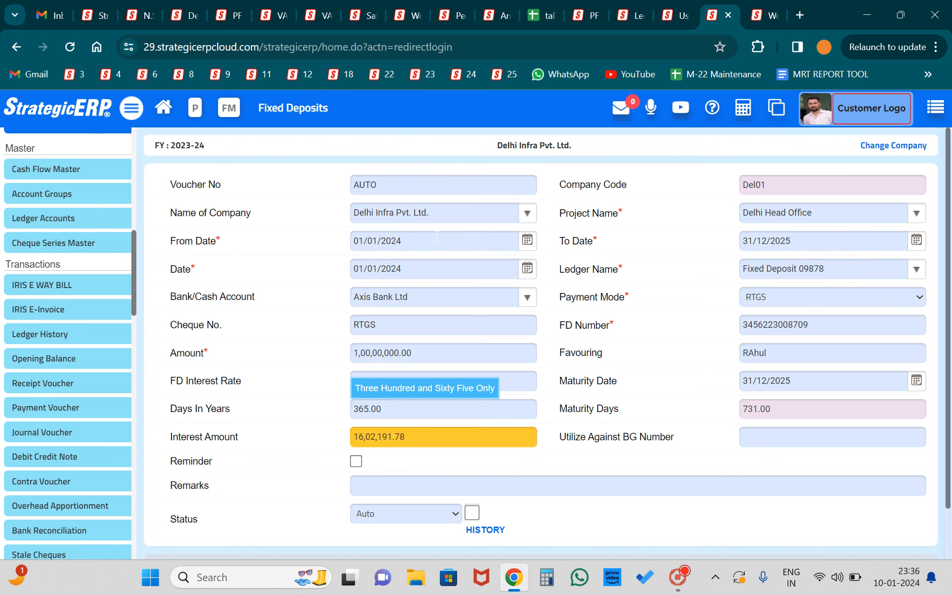
click(615, 352)
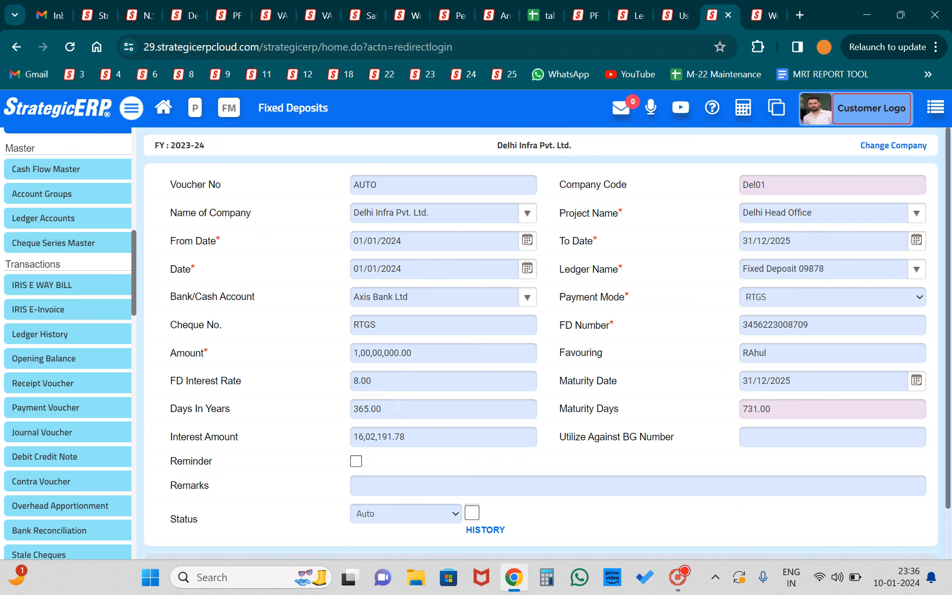
double_click(375, 409)
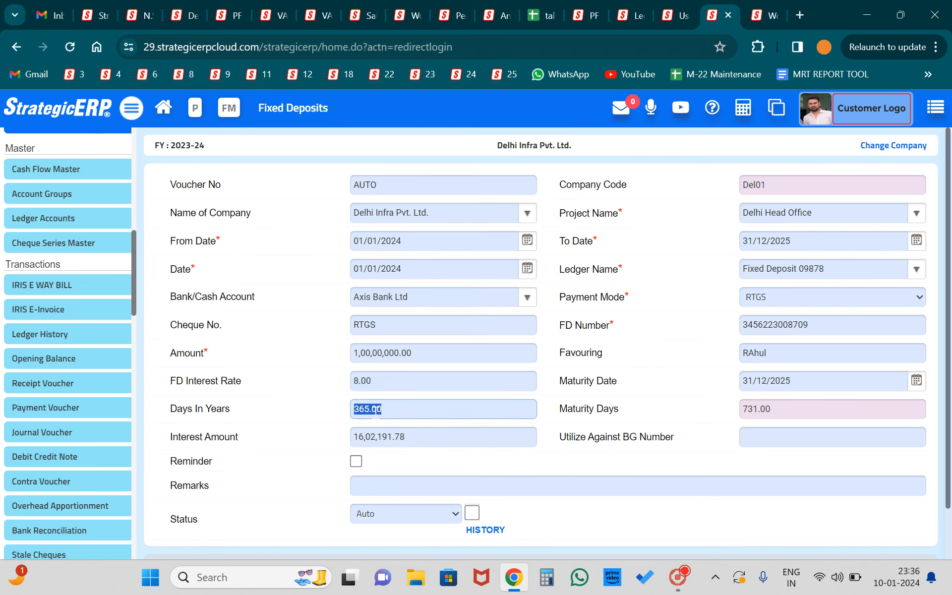
double_click(392, 437)
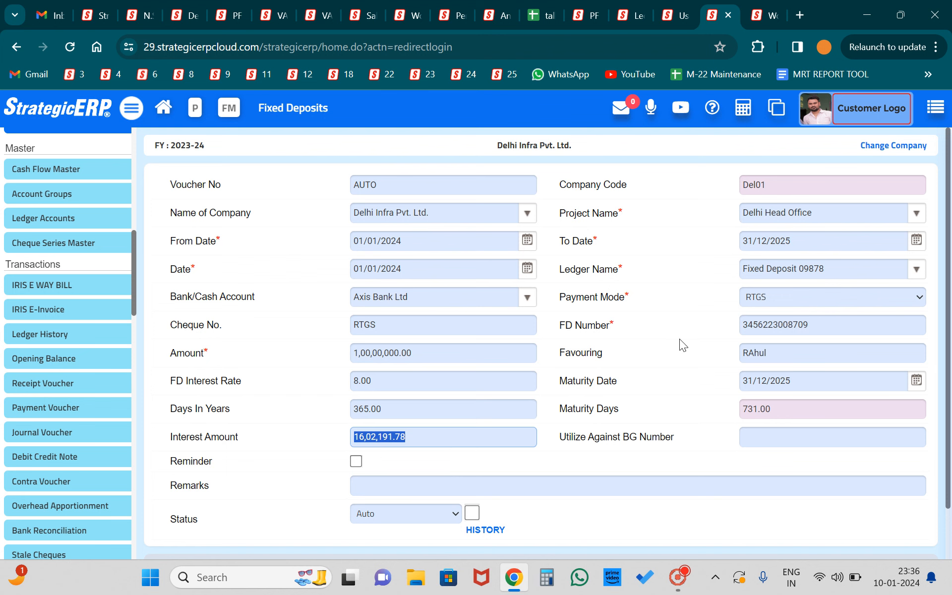
- Turn on the fixed deposit's reminder to view its start date and e-mail fields, and turn it off again
click(379, 438)
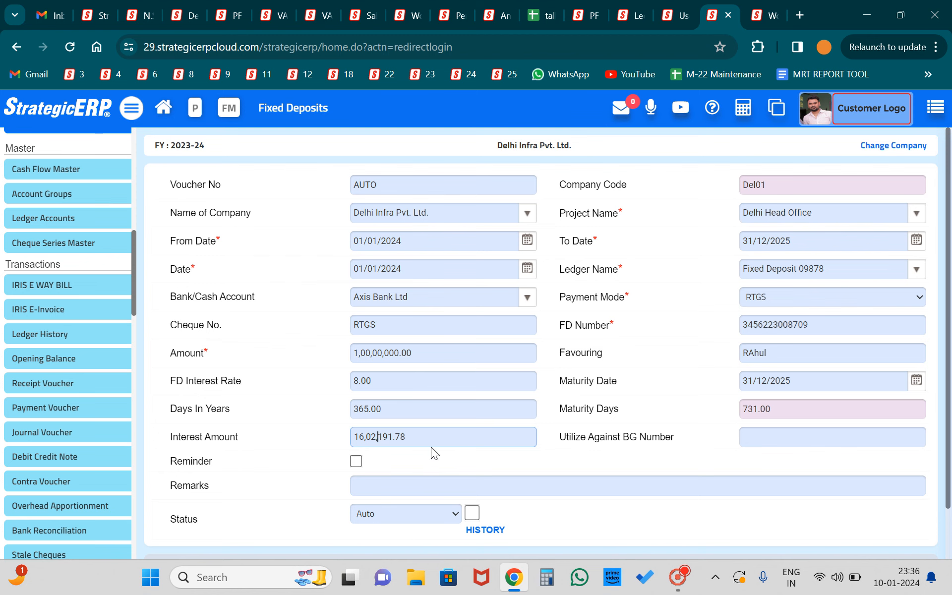
click(635, 415)
scroll(635, 415, down, 2)
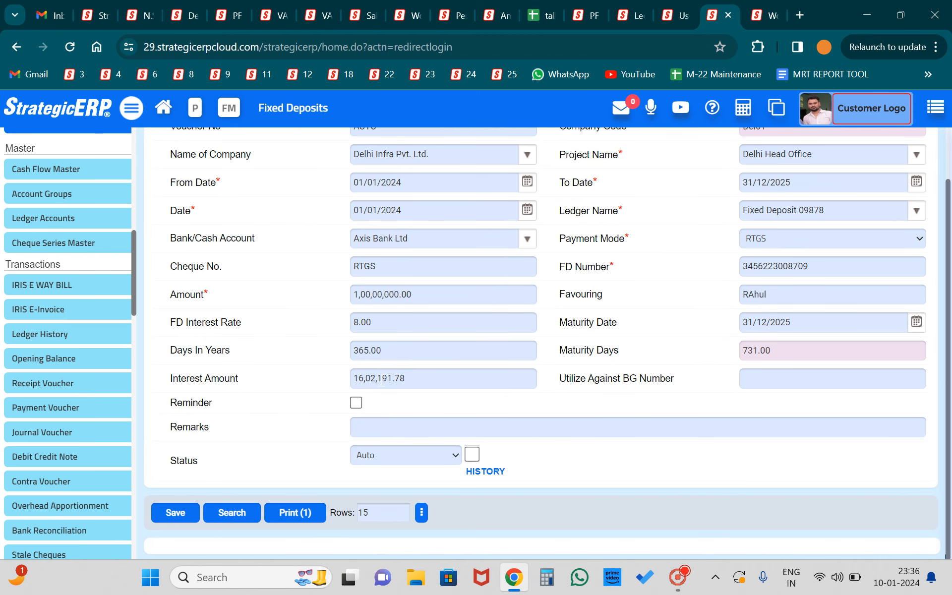
click(356, 403)
click(439, 428)
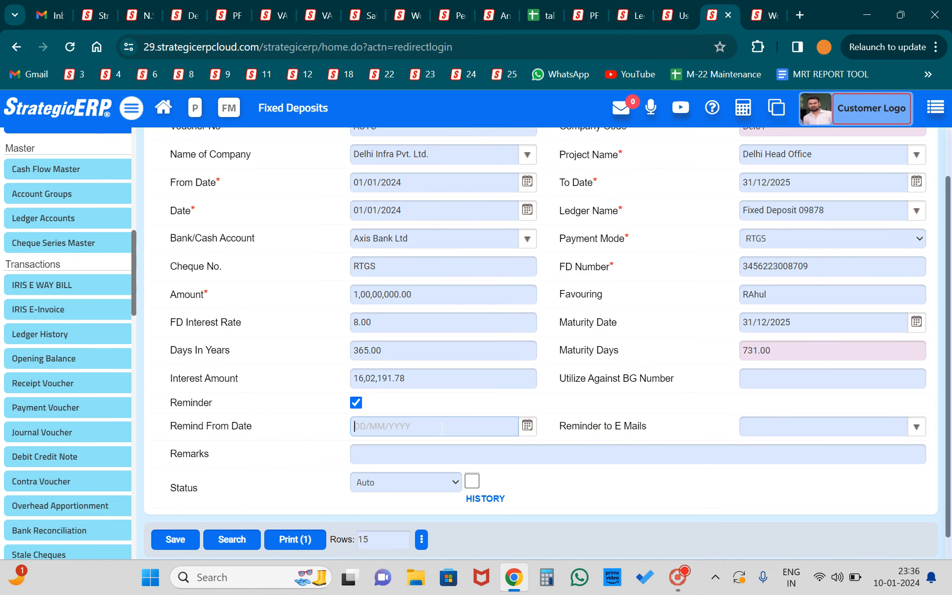
click(826, 429)
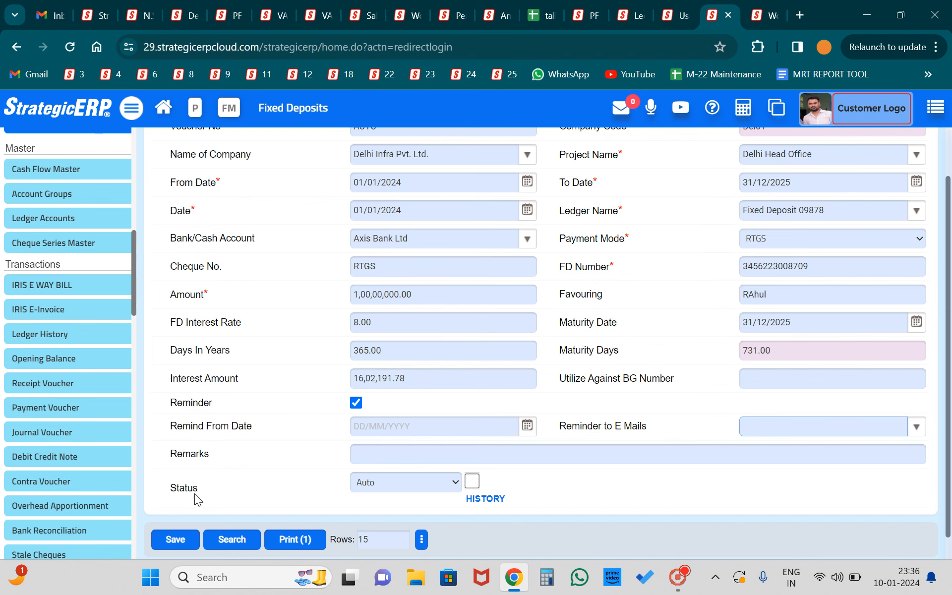
click(356, 402)
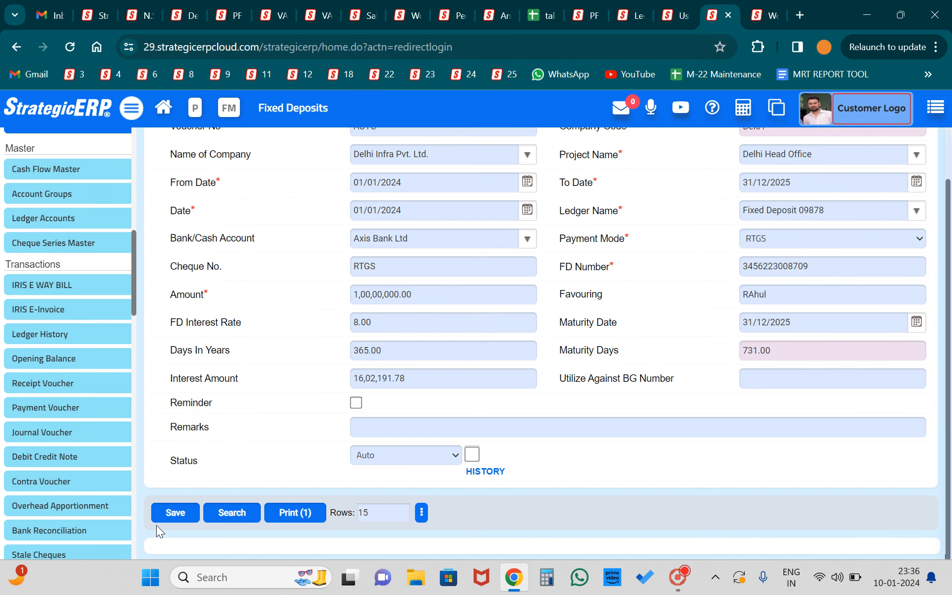
- Save the fixed deposit voucher and confirm the save
click(177, 514)
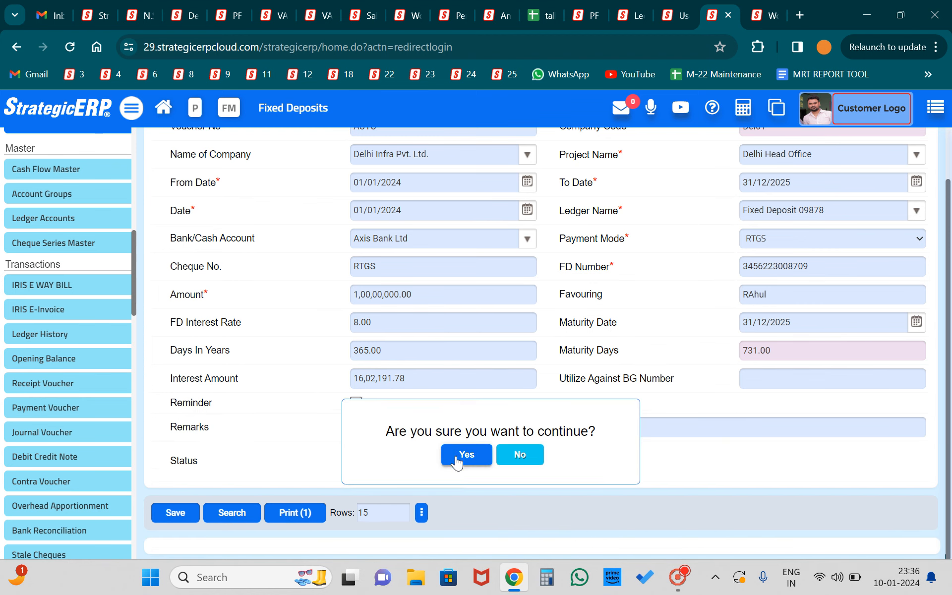
click(456, 456)
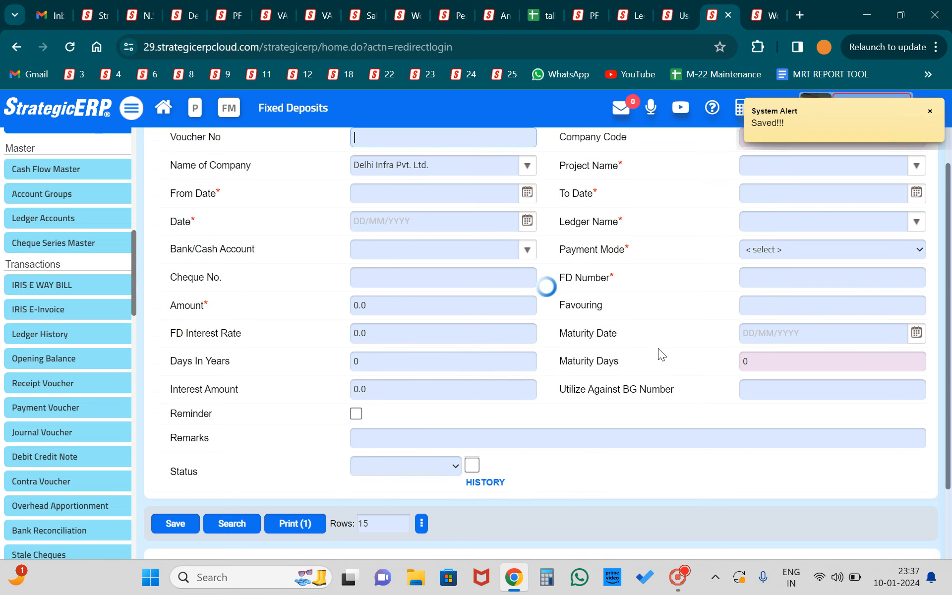
scroll(658, 348, down, 2)
click(216, 449)
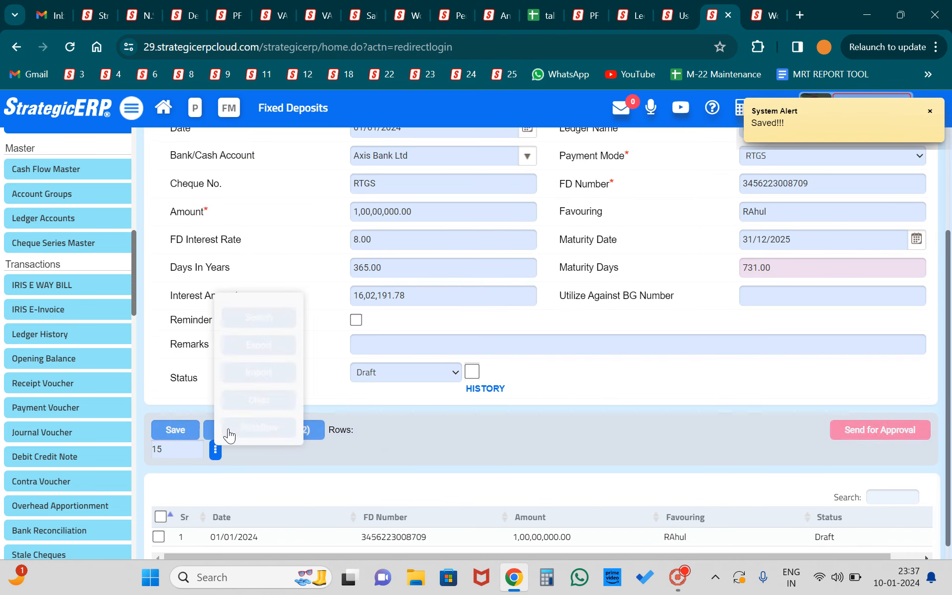
scroll(550, 478, down, 1)
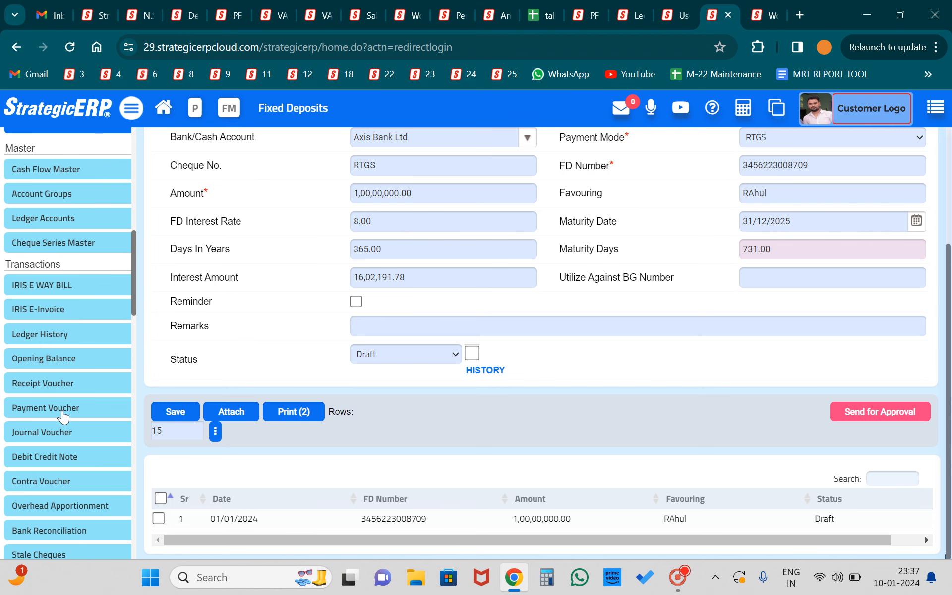
- Search the recorded fixed deposits and open the deposit dated 03/08/2023
scroll(54, 466, down, 5)
click(28, 365)
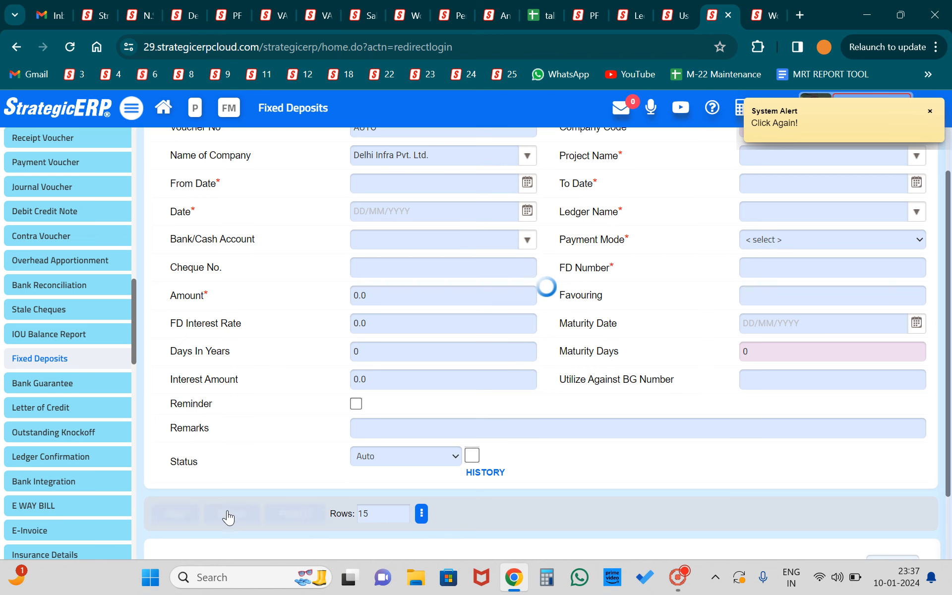
scroll(229, 439, down, 2)
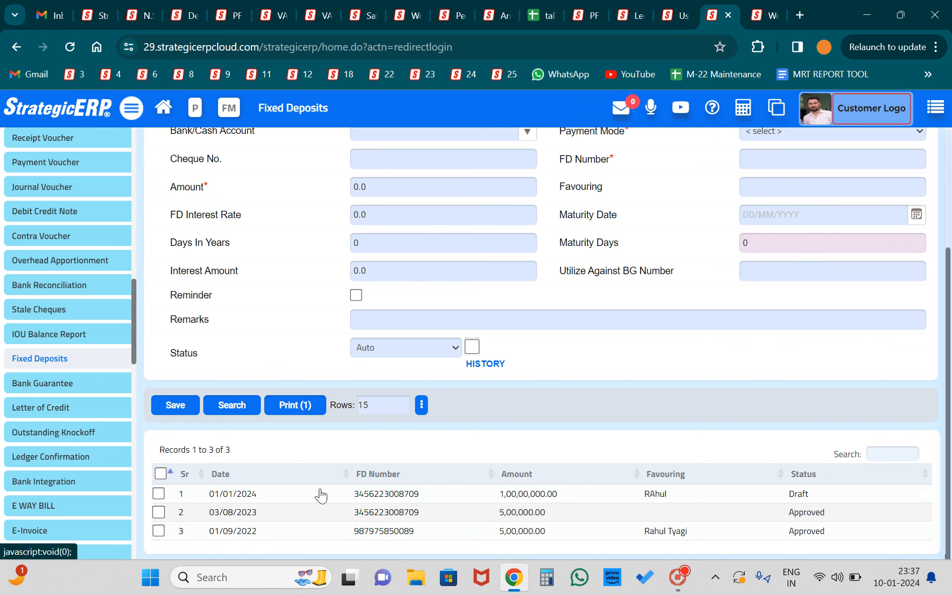
click(377, 518)
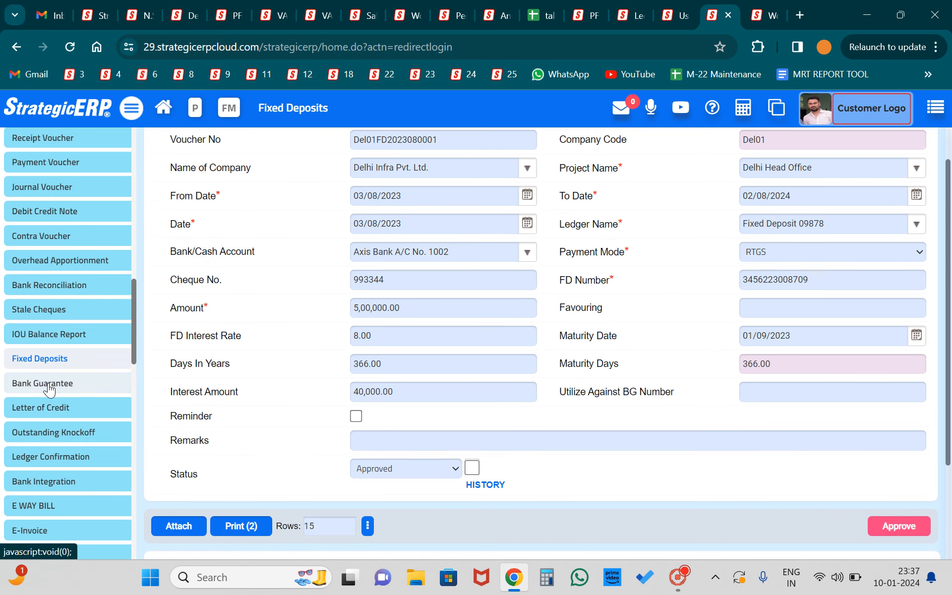
- Open the Bank Guarantee form and examine its guarantee types and entry fields
scroll(48, 384, down, 3)
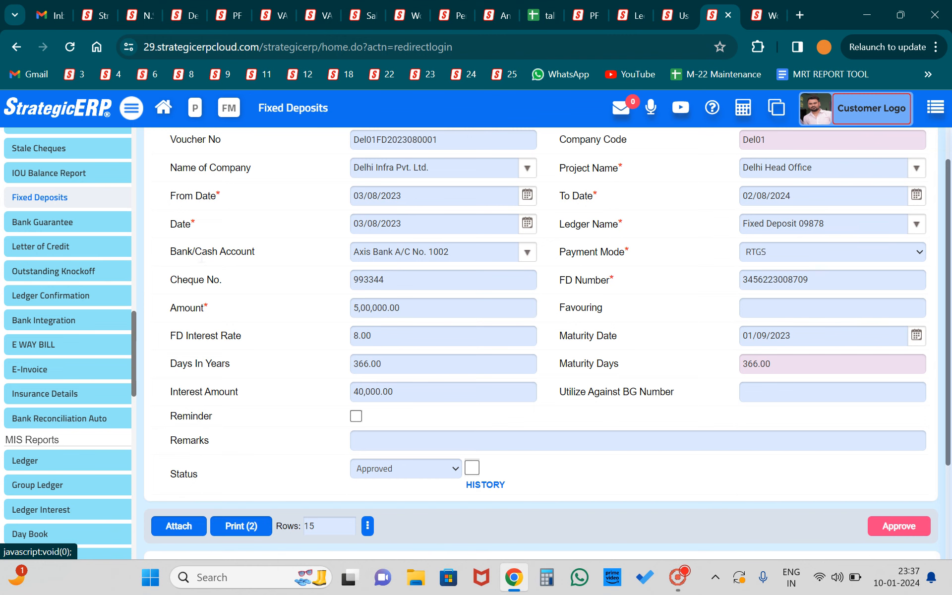
click(50, 221)
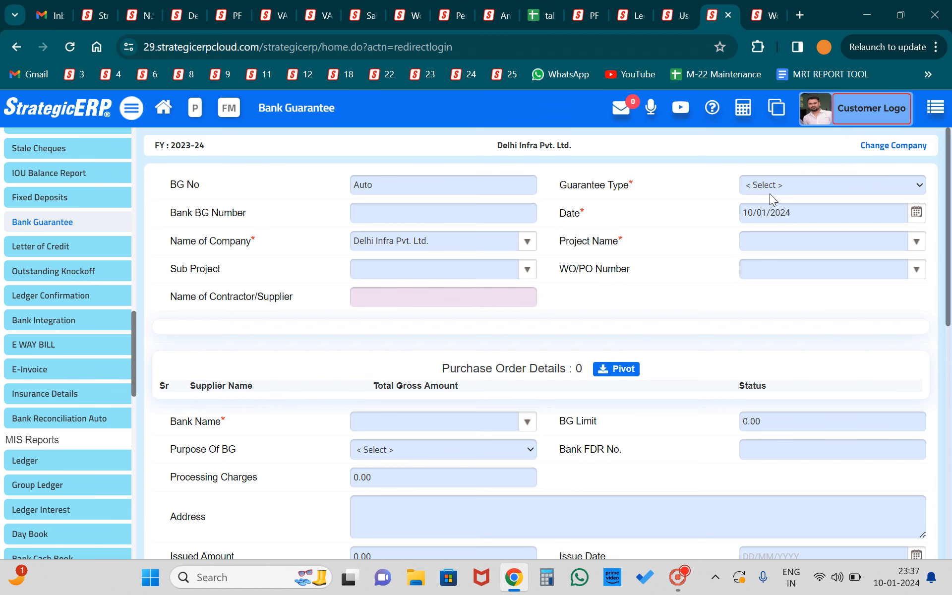
click(785, 188)
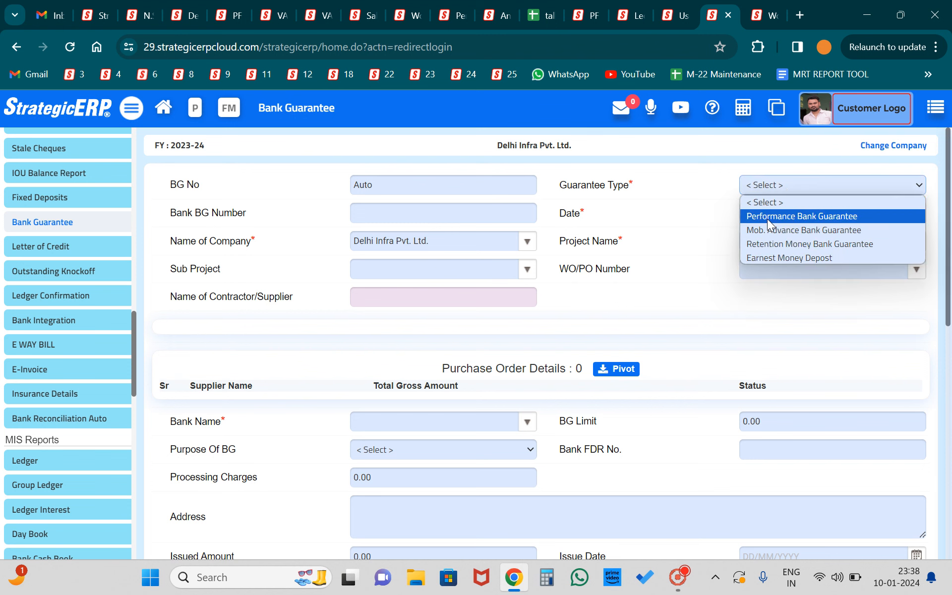
click(653, 218)
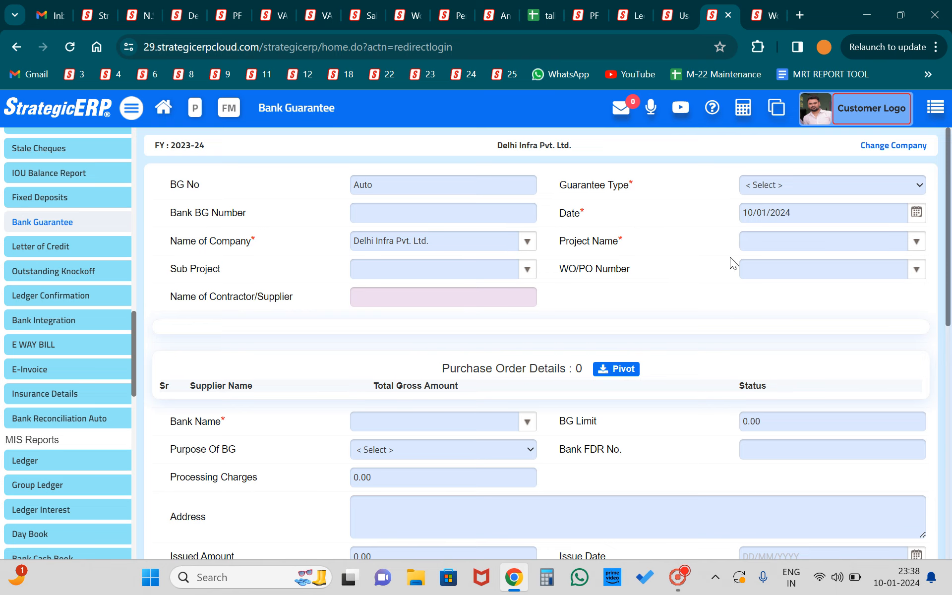
scroll(724, 300, down, 2)
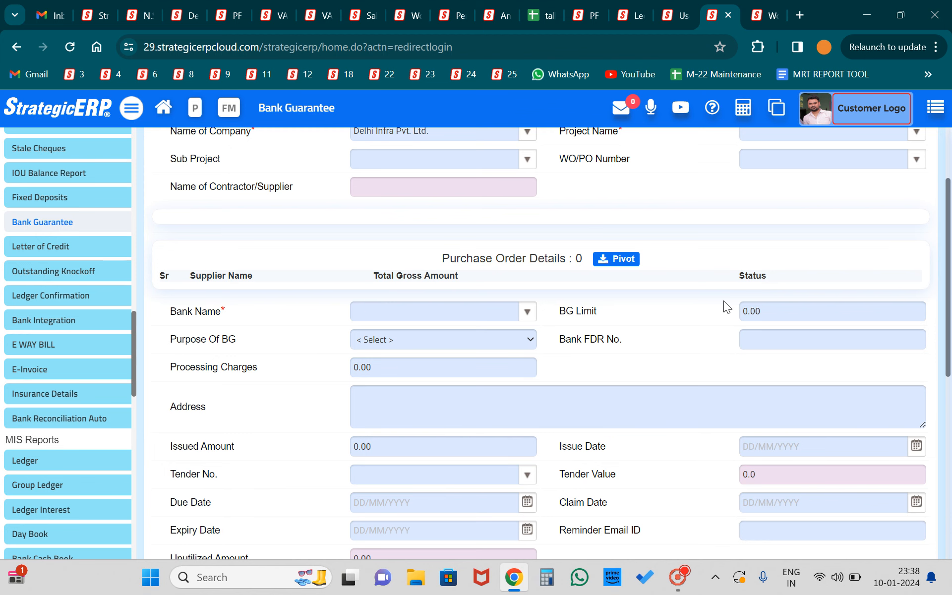
scroll(724, 300, up, 2)
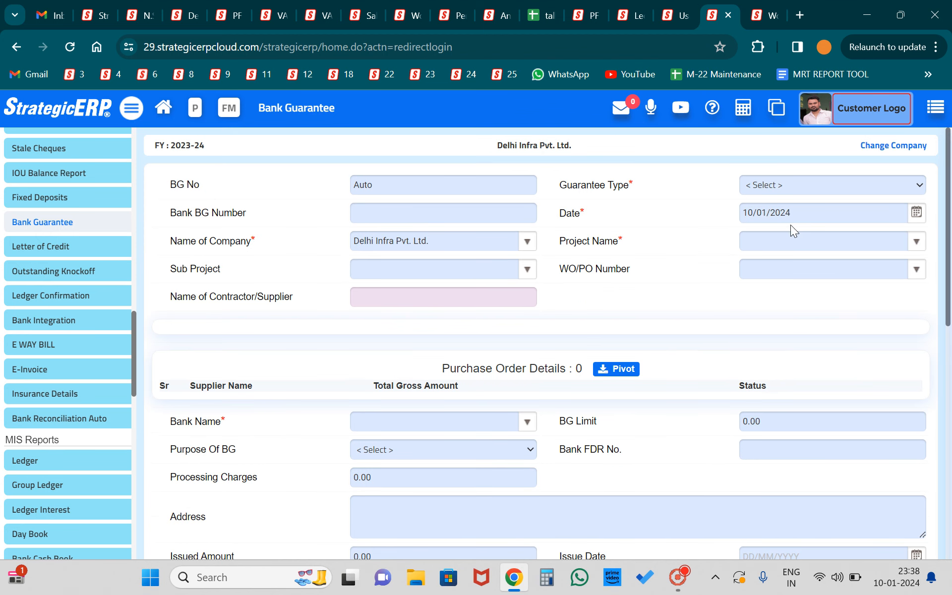
- Set the guarantee type to Performance Bank Guarantee and enter the bank's guarantee number
click(792, 241)
click(802, 184)
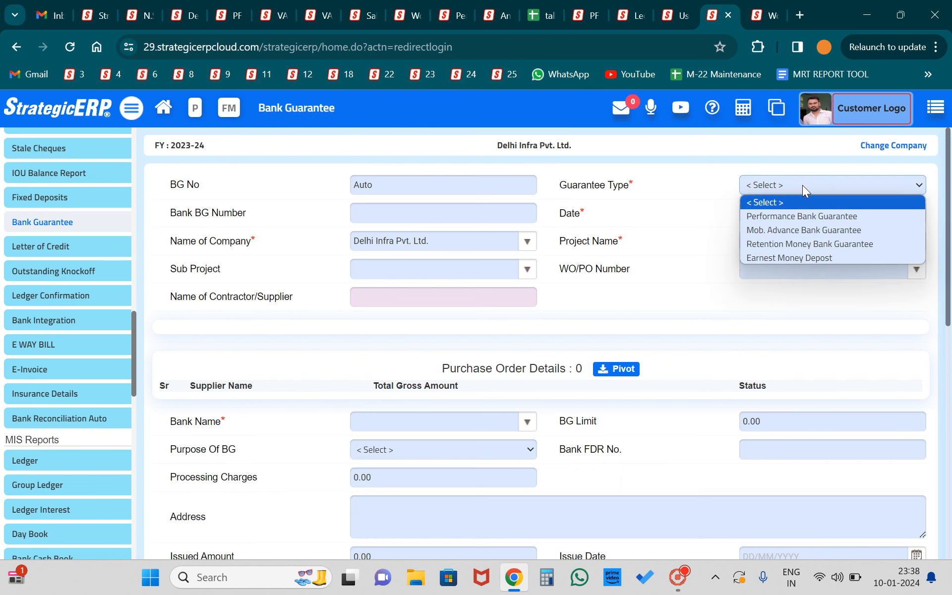
click(829, 216)
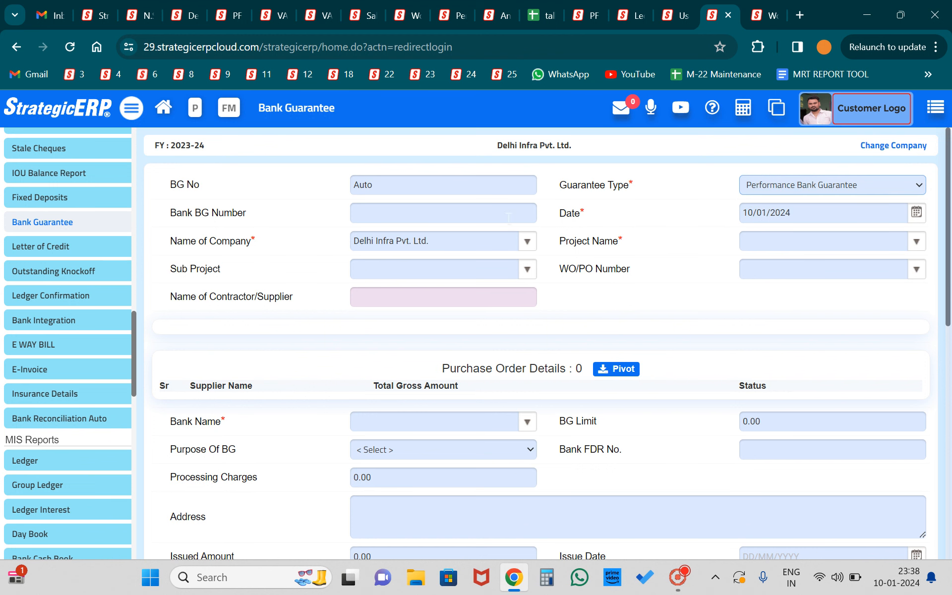
click(399, 207)
text(876534278)
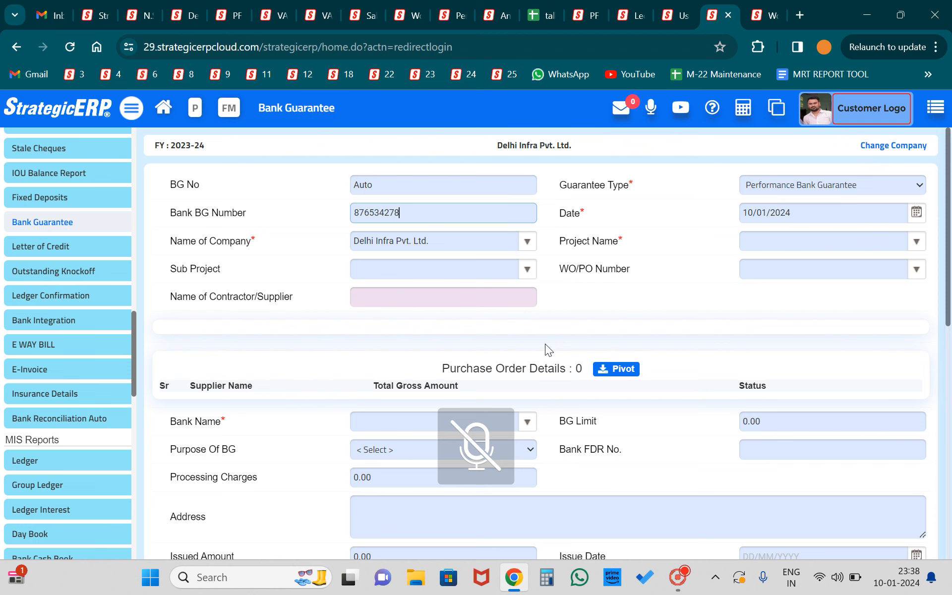
key(XF86AudioMute)
key(XF86AudioMicMute)
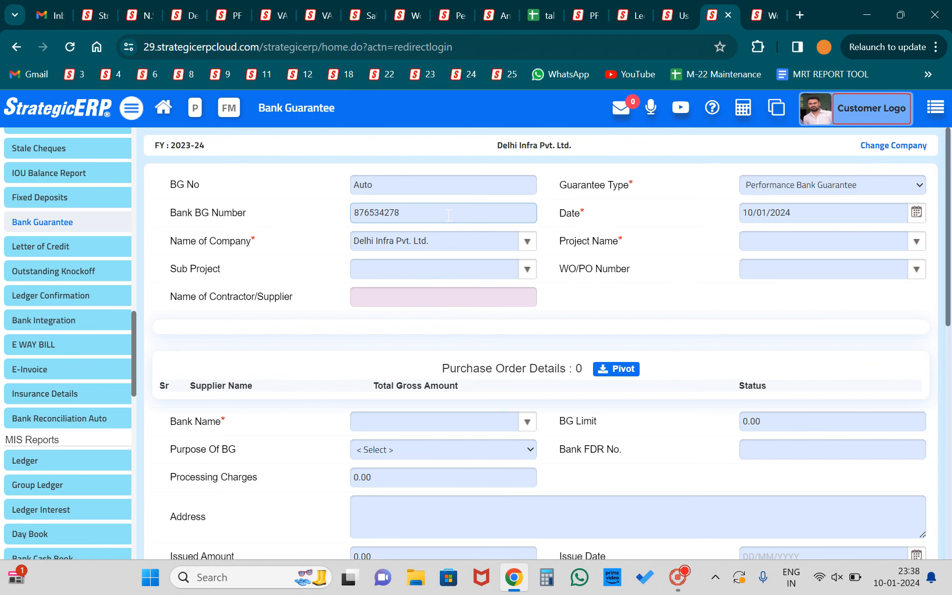
- Choose Delhi Head Office as the guarantee's project and select the purchase order placed with Ramshankar constructions
click(661, 257)
click(764, 242)
click(916, 241)
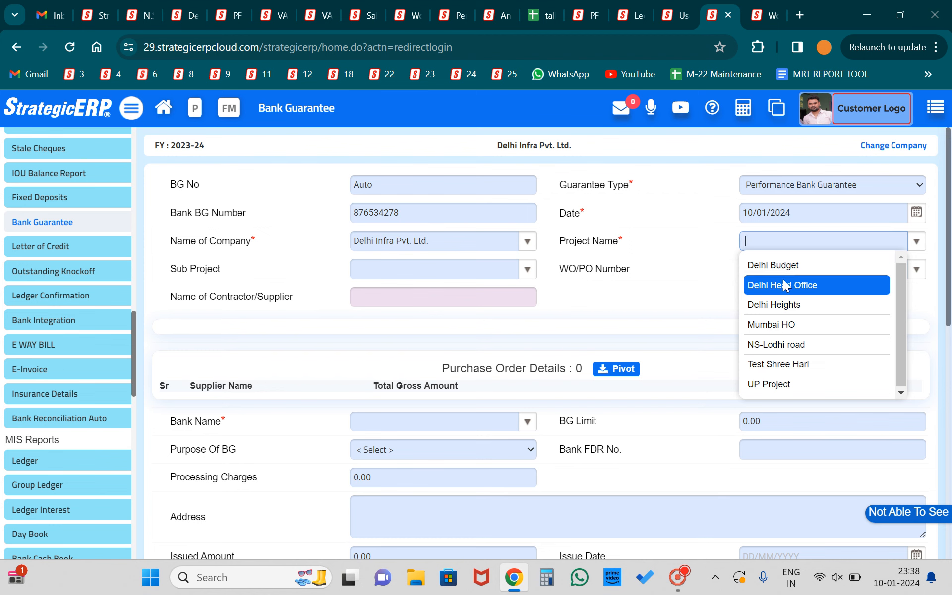
click(783, 284)
click(794, 271)
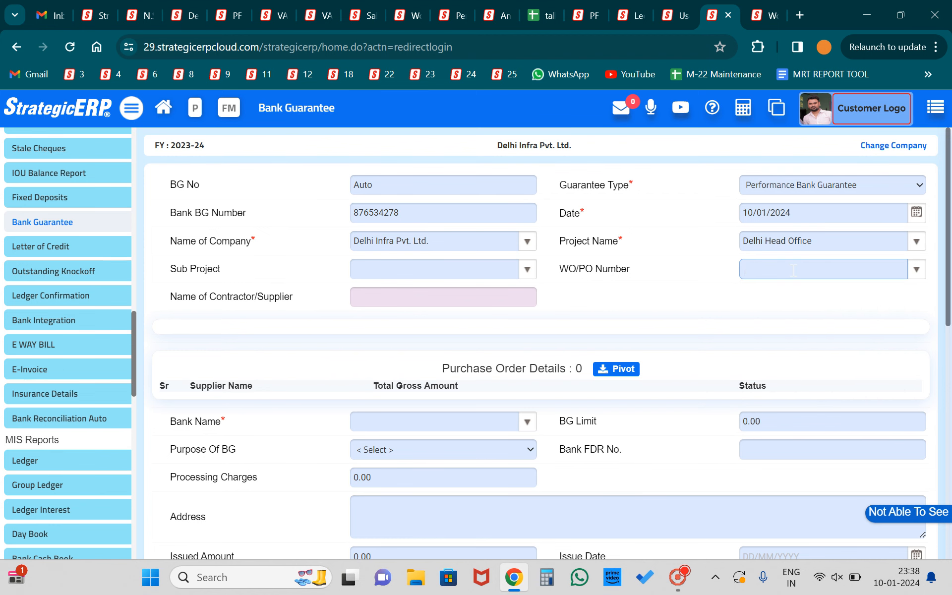
click(795, 336)
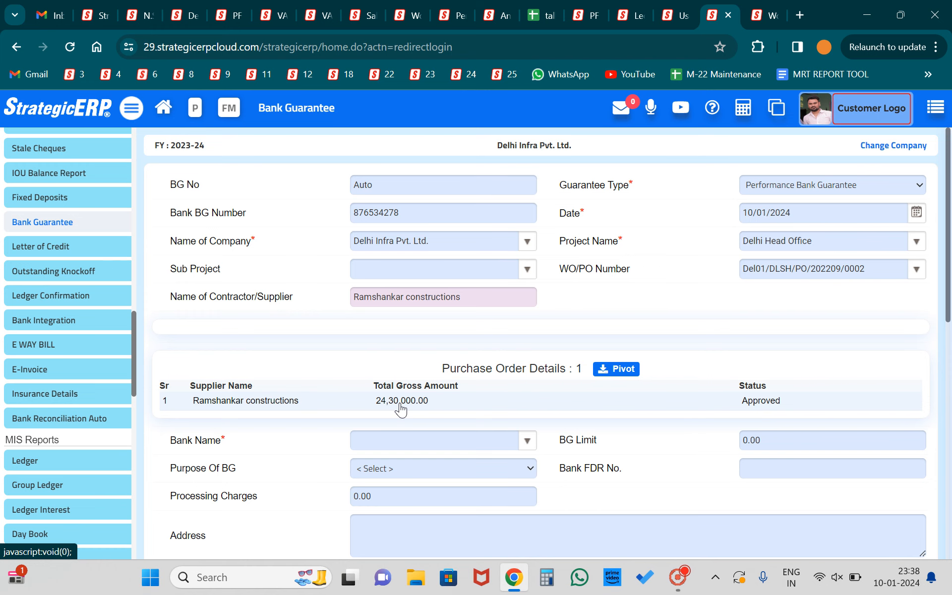
- Select the numbered Axis Bank A/C account as the guarantee's bank and set the BG limit to 87,65,678
scroll(400, 410, down, 1)
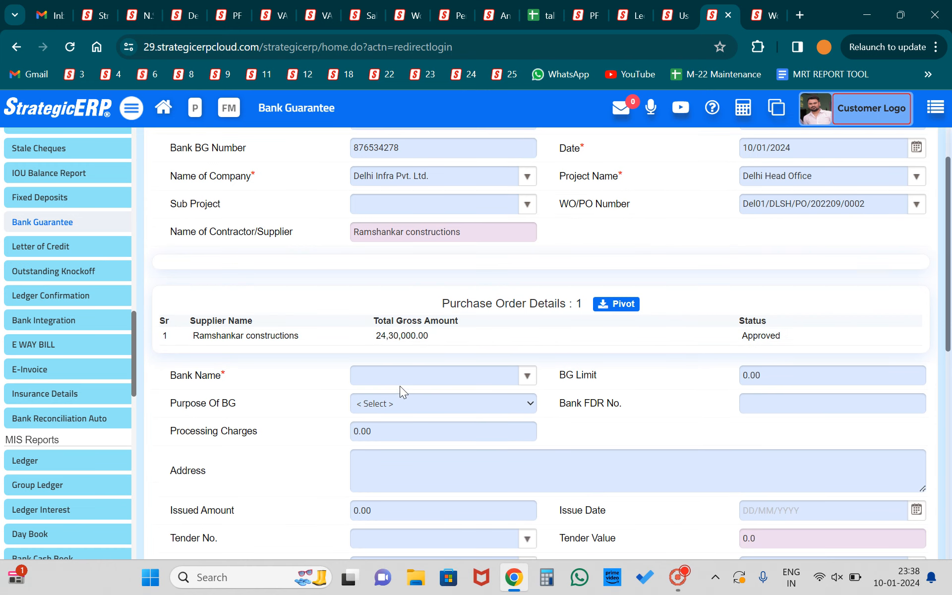
click(401, 382)
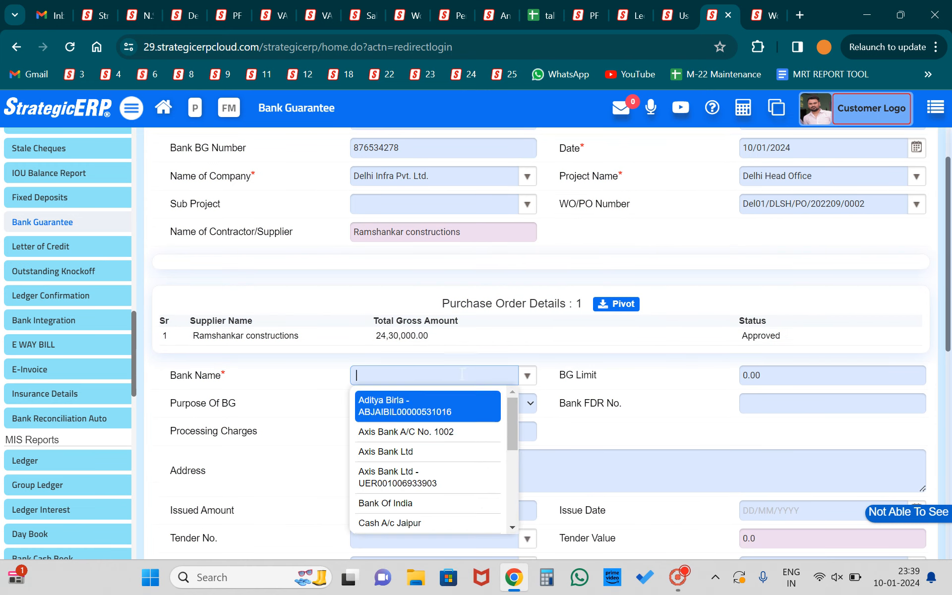
click(412, 430)
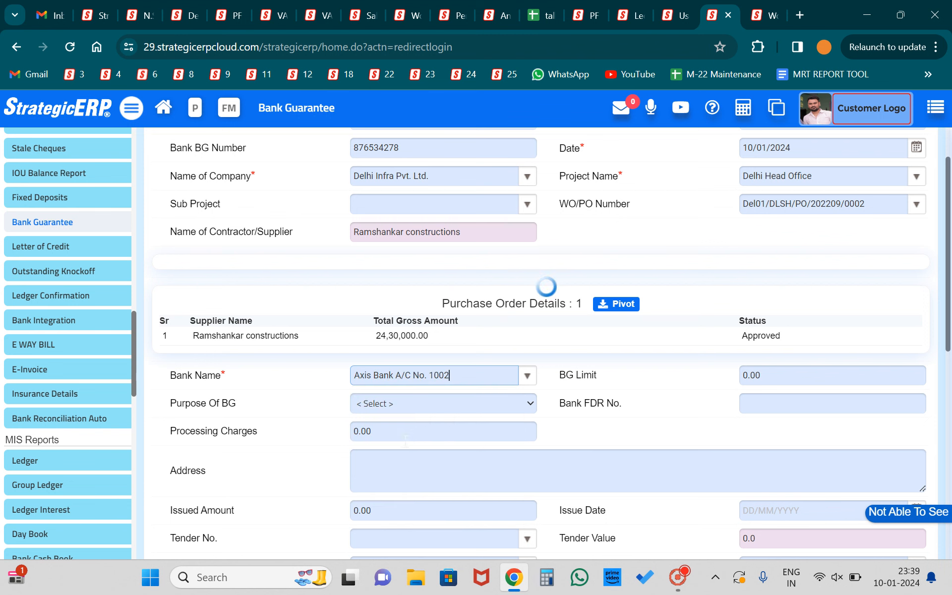
click(772, 371)
text(8765678)
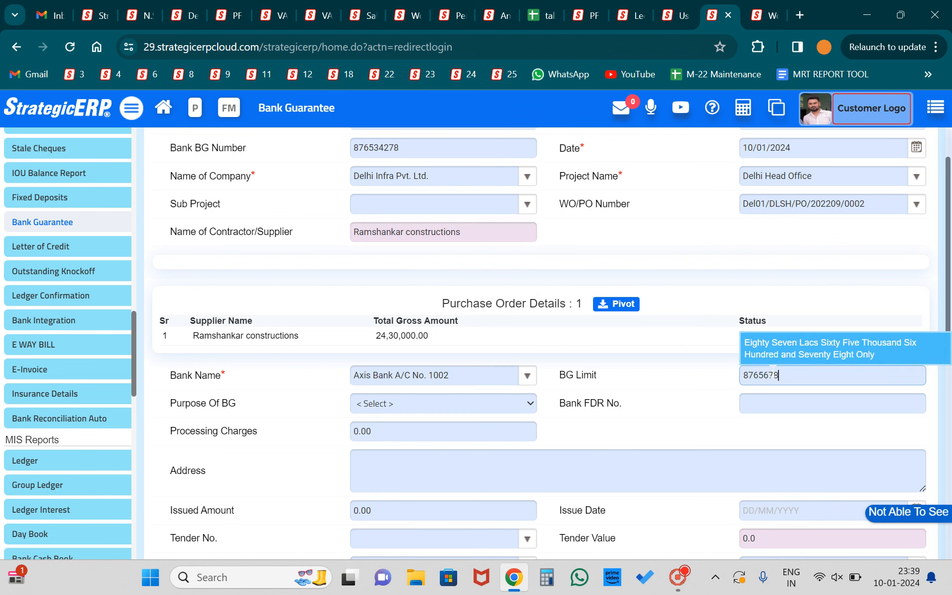
click(632, 404)
- Set the purpose of the bank guarantee to Security Deposit And Retention(For Virtual Completion)
click(421, 404)
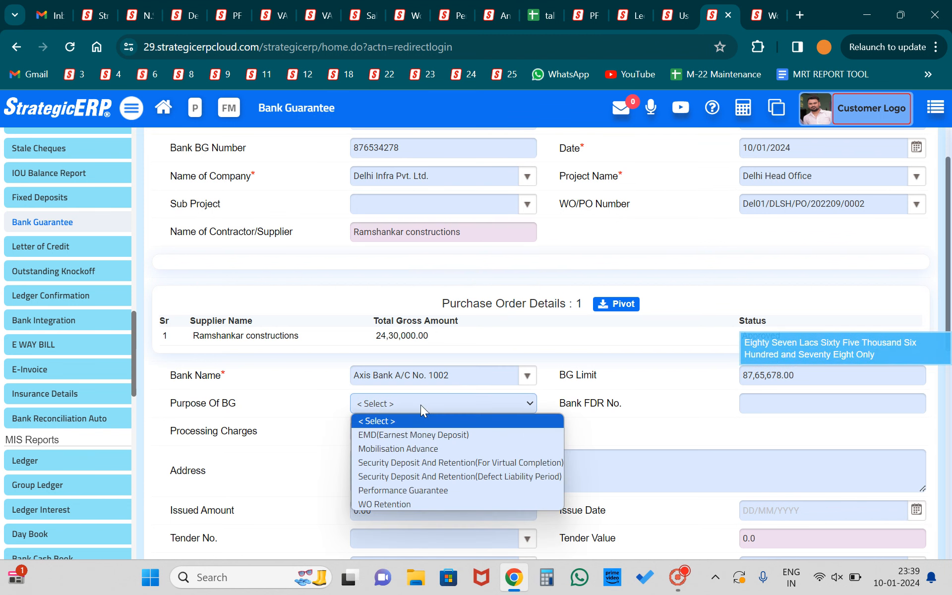
click(384, 448)
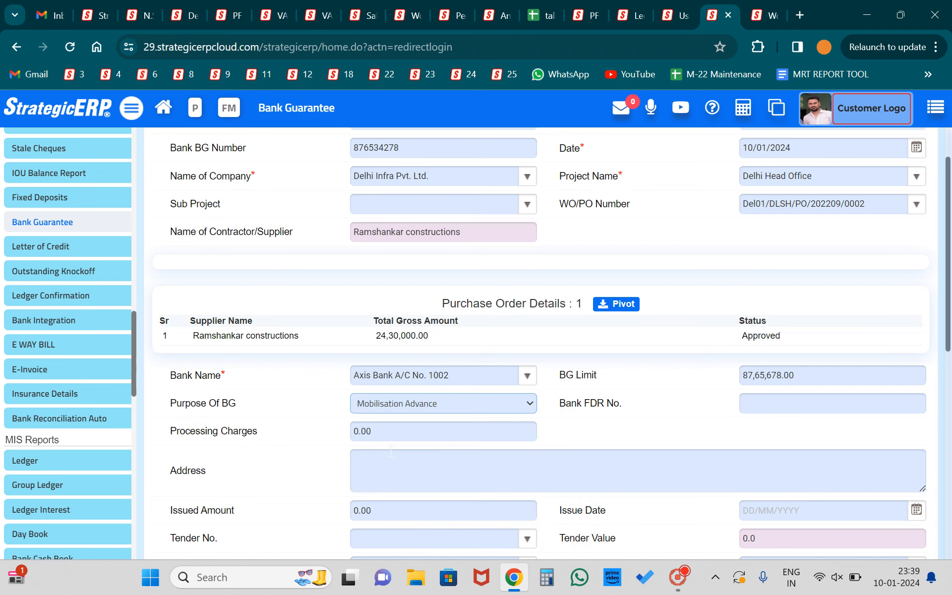
click(426, 403)
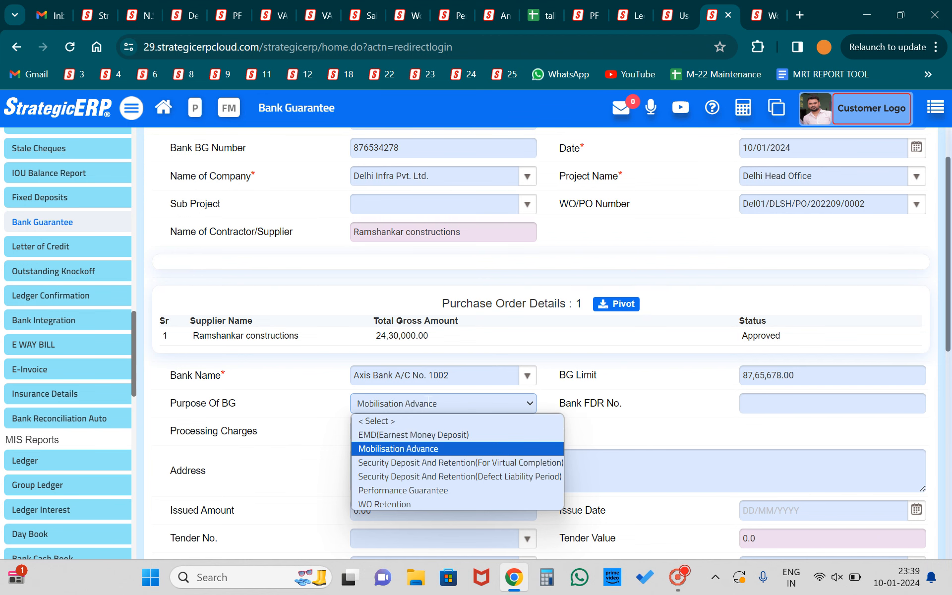
click(397, 466)
- Set the bank guarantee's processing charges to 7869
click(419, 431)
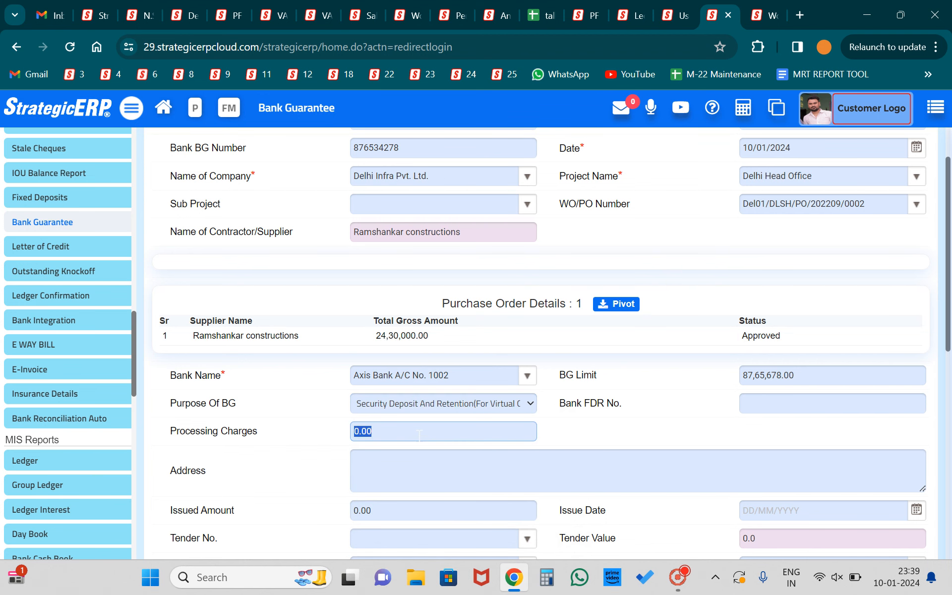
text(786)
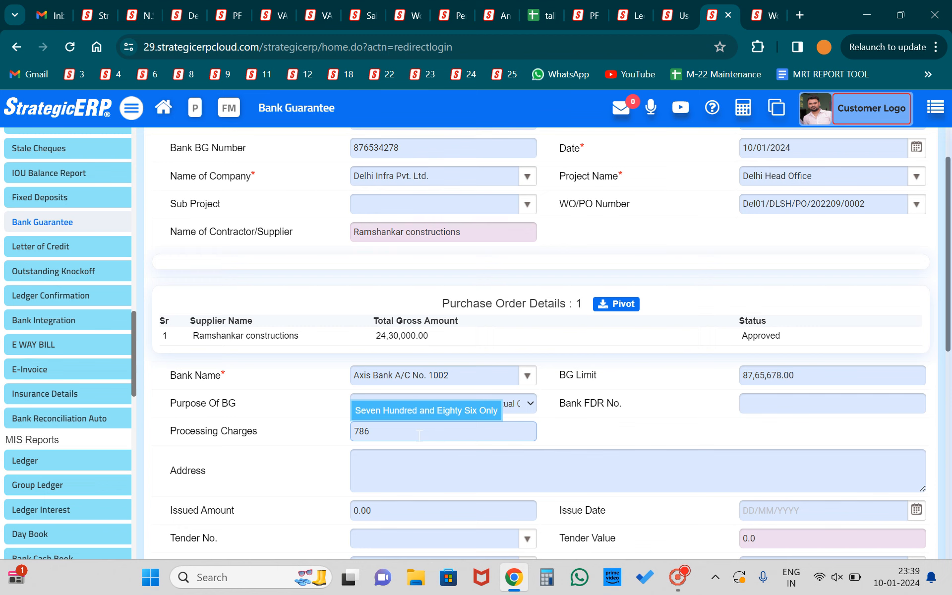
text(9)
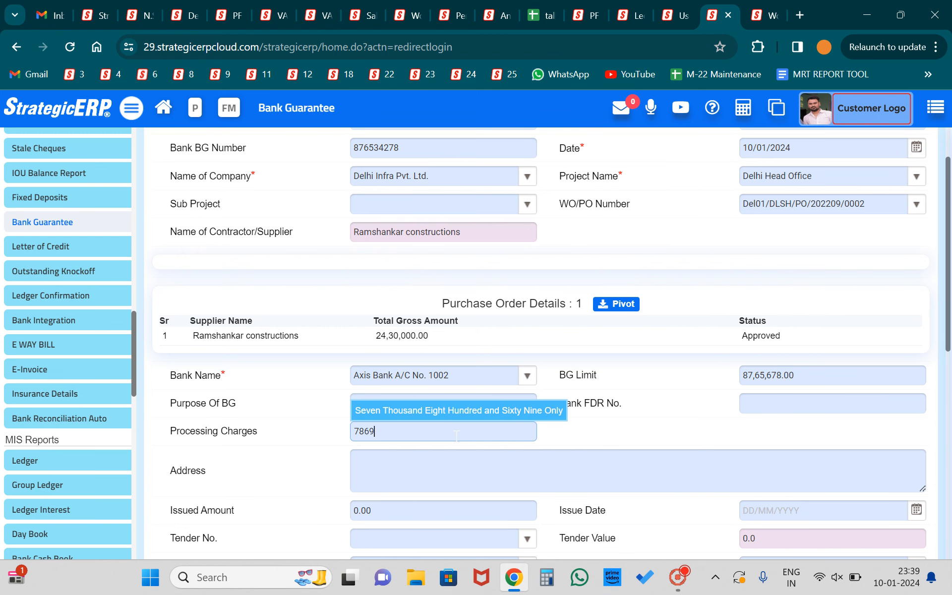
- Save the performance bank guarantee, confirm the save, and review the saved record's details and BG limit
click(258, 486)
scroll(258, 486, down, 3)
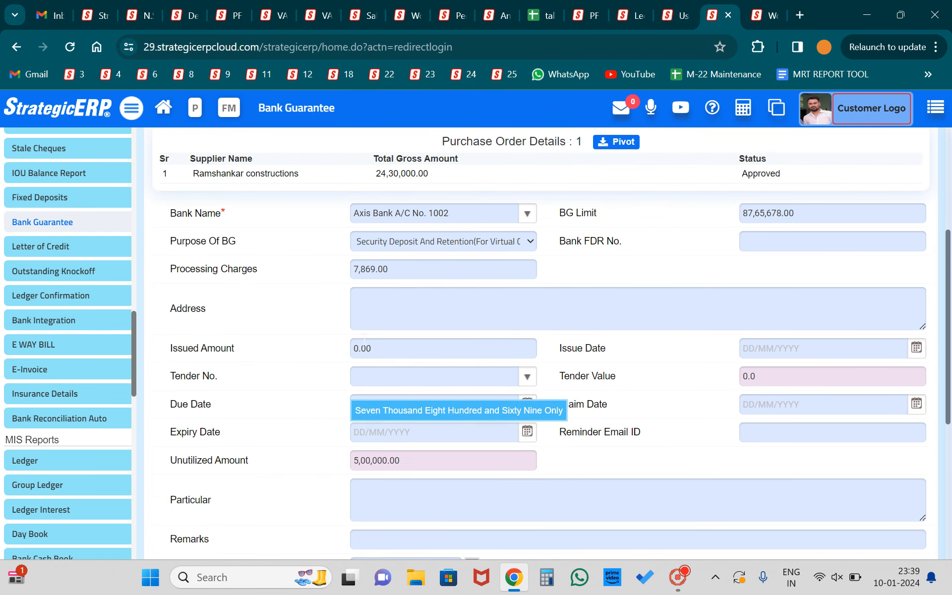
click(392, 349)
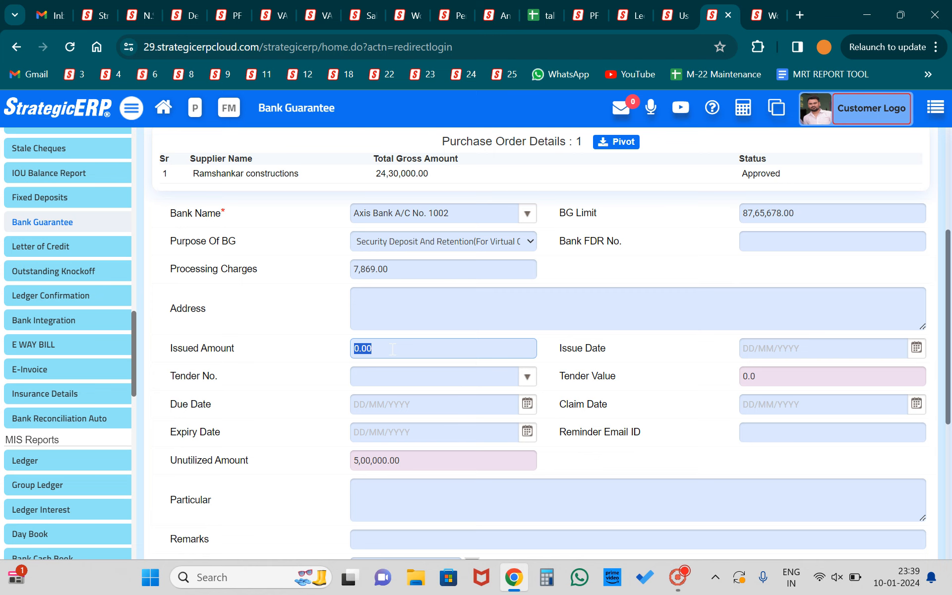
click(640, 412)
scroll(639, 413, down, 2)
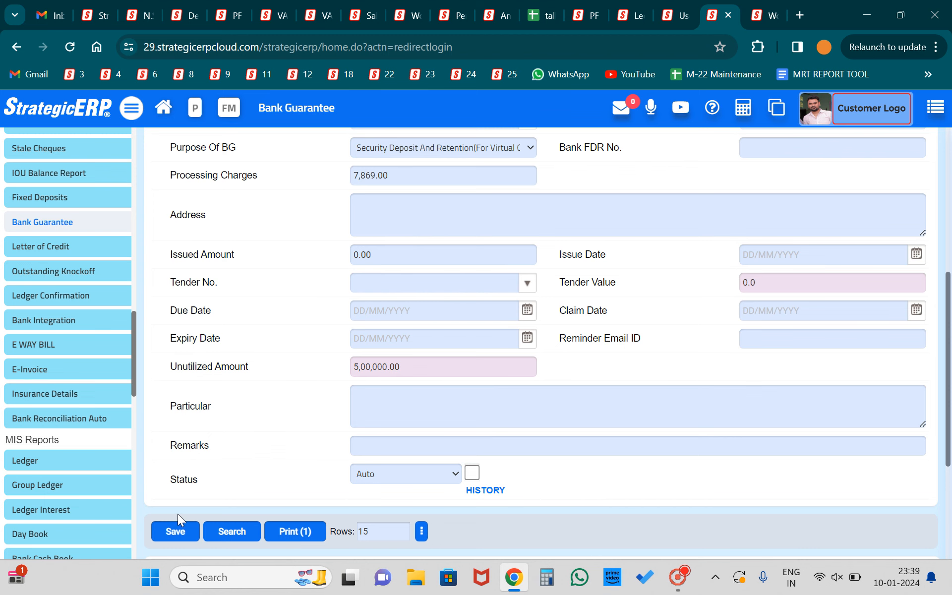
click(171, 533)
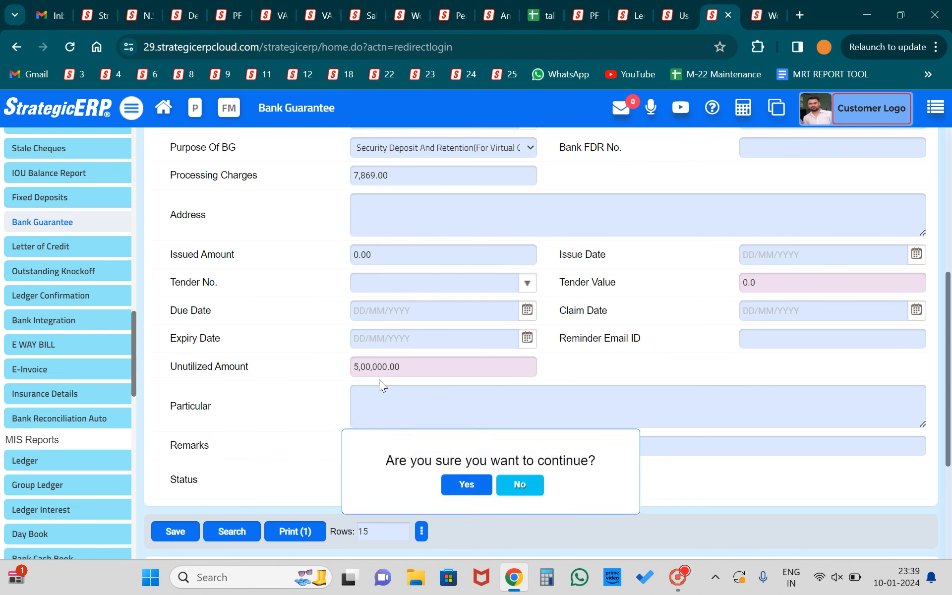
click(467, 474)
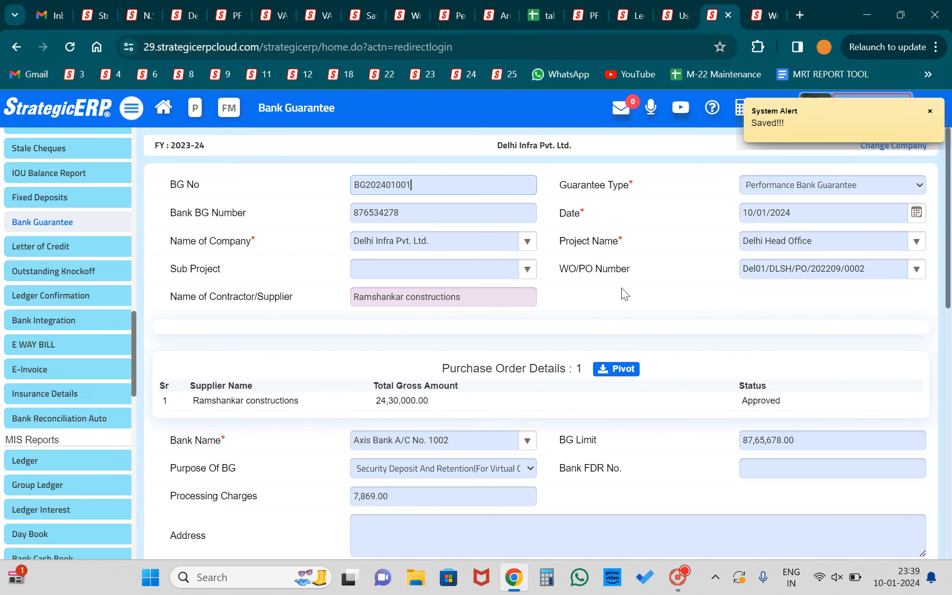
scroll(534, 353, down, 2)
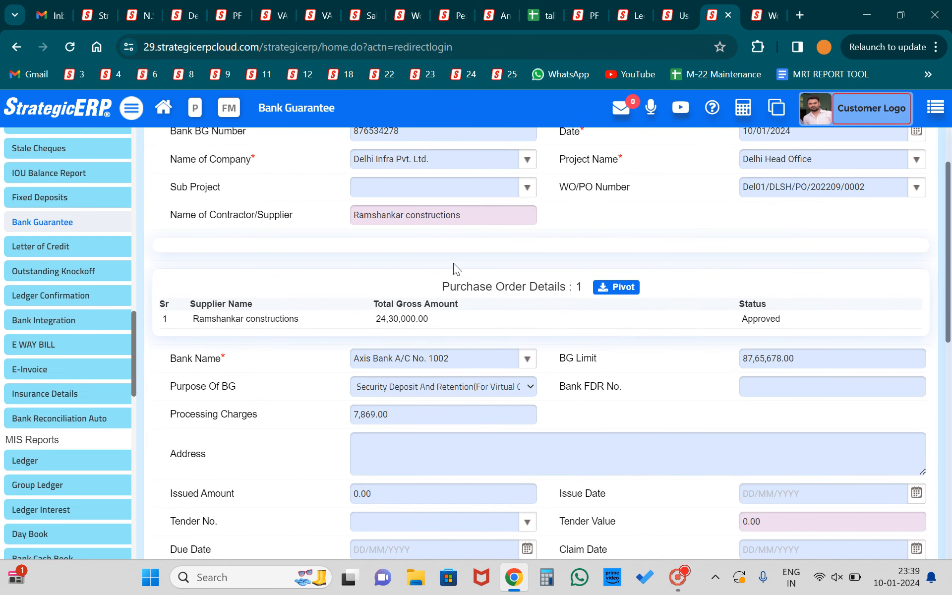
scroll(454, 262, up, 2)
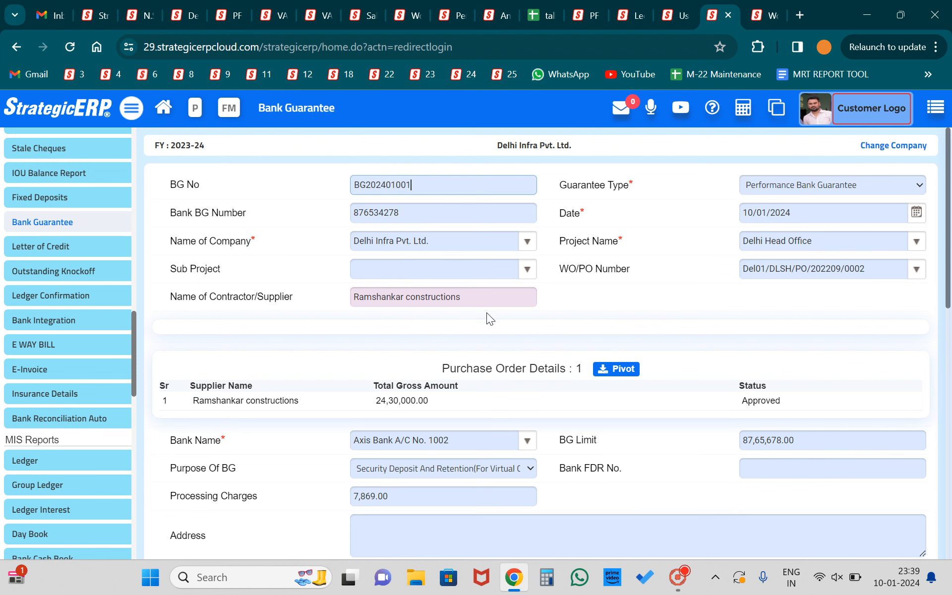
double_click(765, 443)
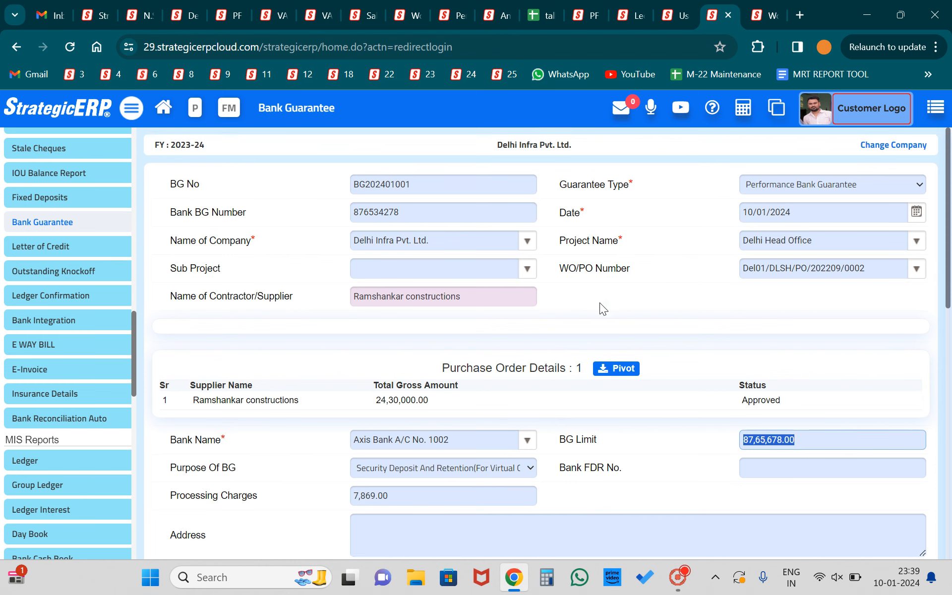
scroll(602, 308, down, 3)
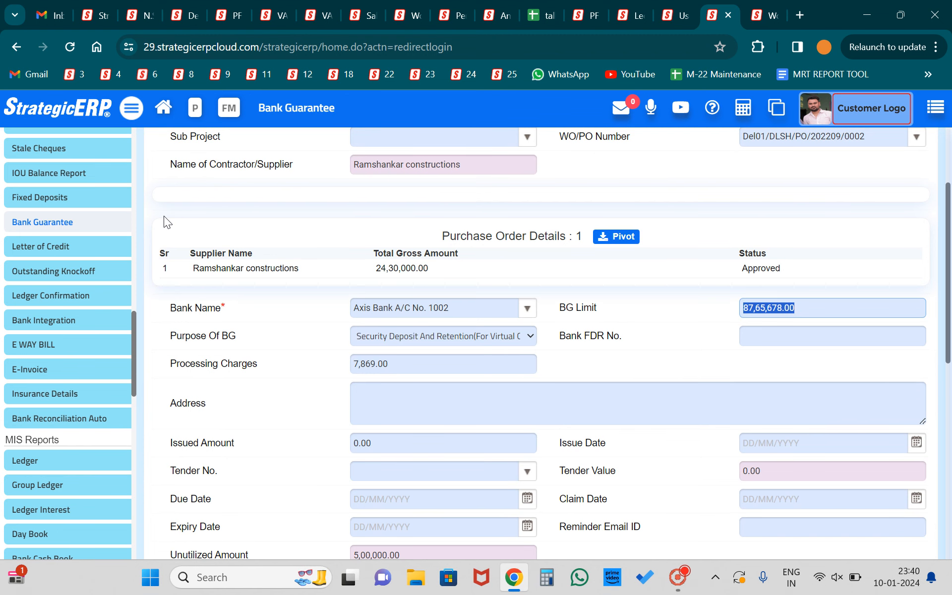
- Open Ledger Confirmation and search for the existing ledger confirmation records of Delhi Infra Pvt. Ltd
click(73, 296)
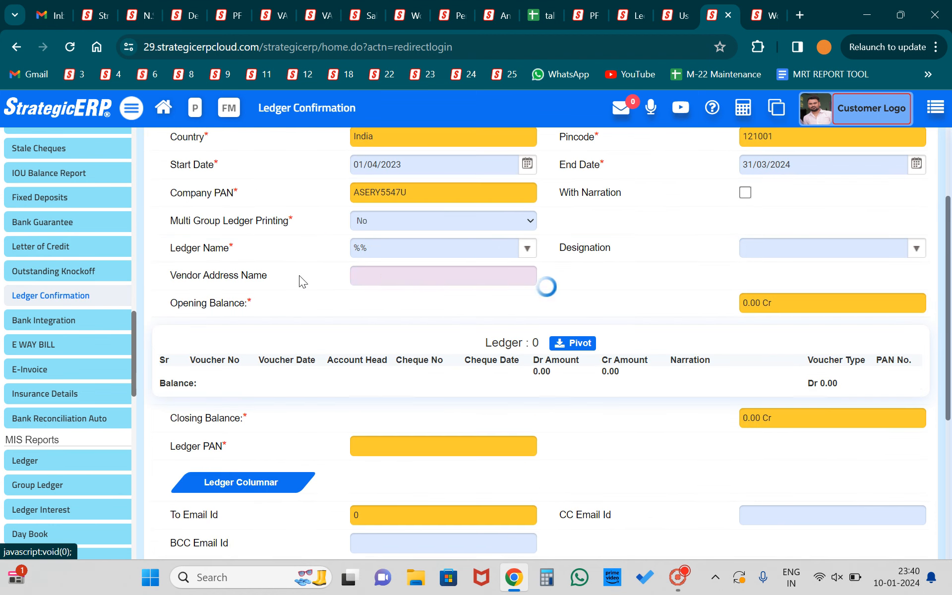
scroll(365, 347, up, 3)
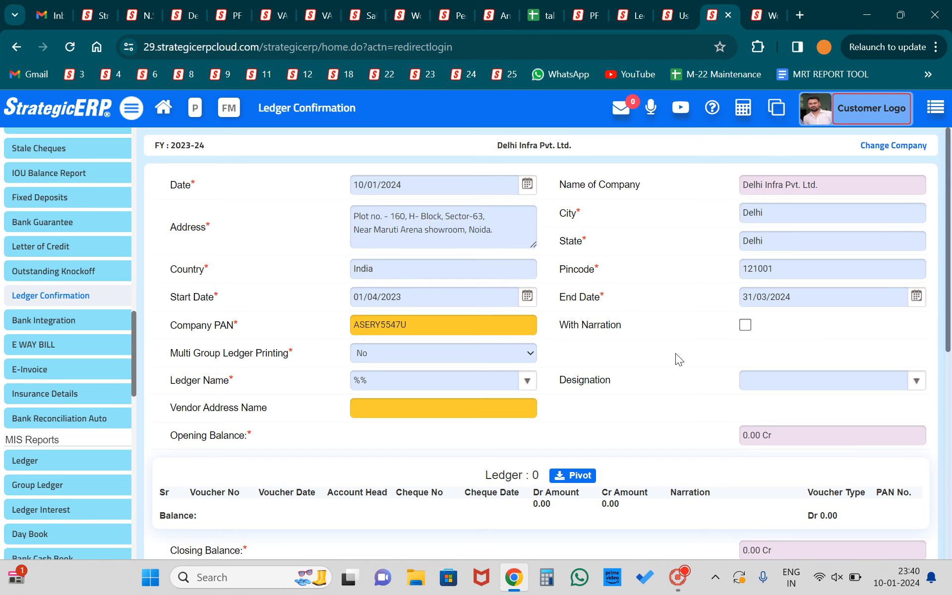
scroll(675, 353, down, 8)
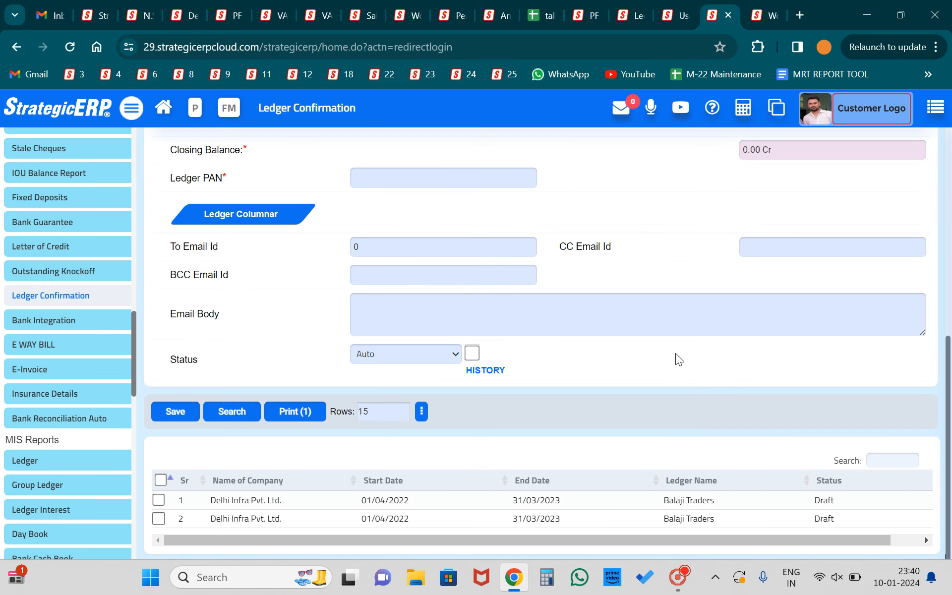
click(246, 424)
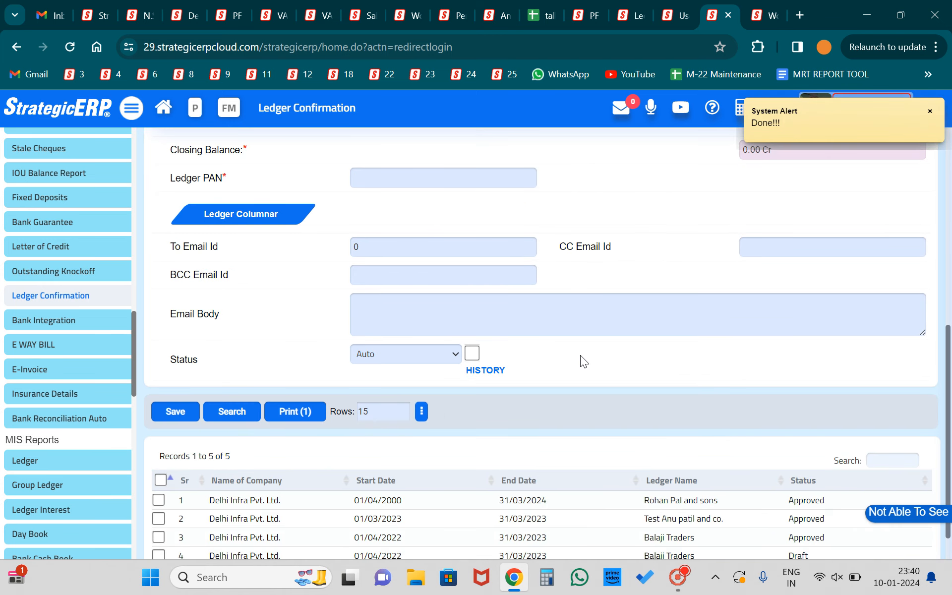
scroll(583, 361, down, 1)
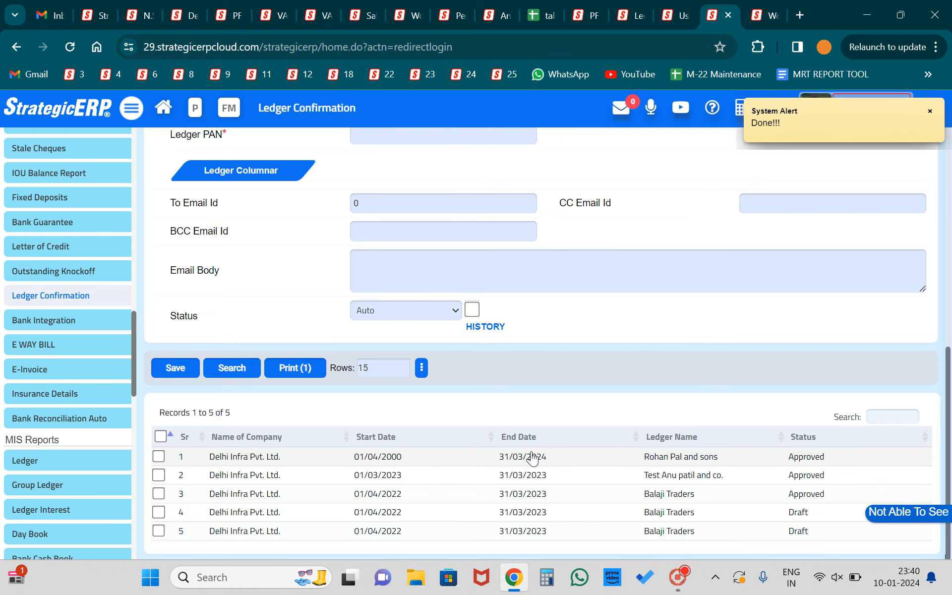
- Open the approved confirmation covering 01/04/2000 to 31/03/2024, review its vouchers, and generate its Ledger_Confirmation (PDF) print
click(521, 462)
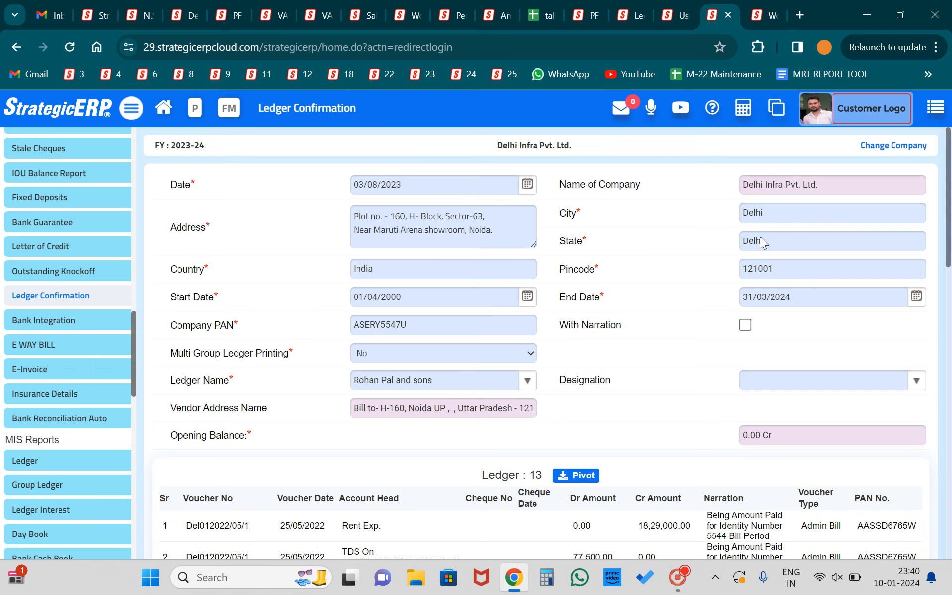
scroll(276, 336, down, 15)
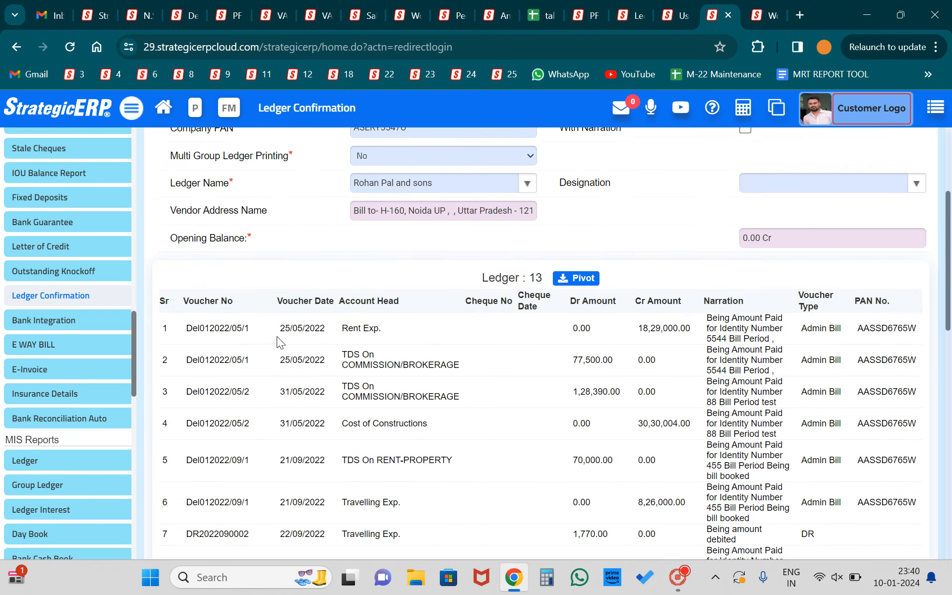
scroll(387, 388, down, 1)
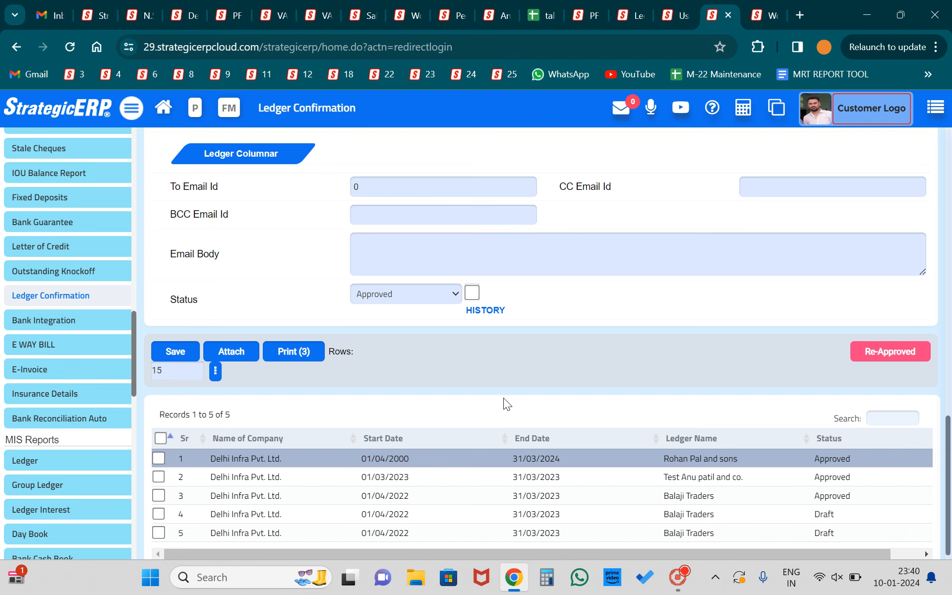
click(282, 356)
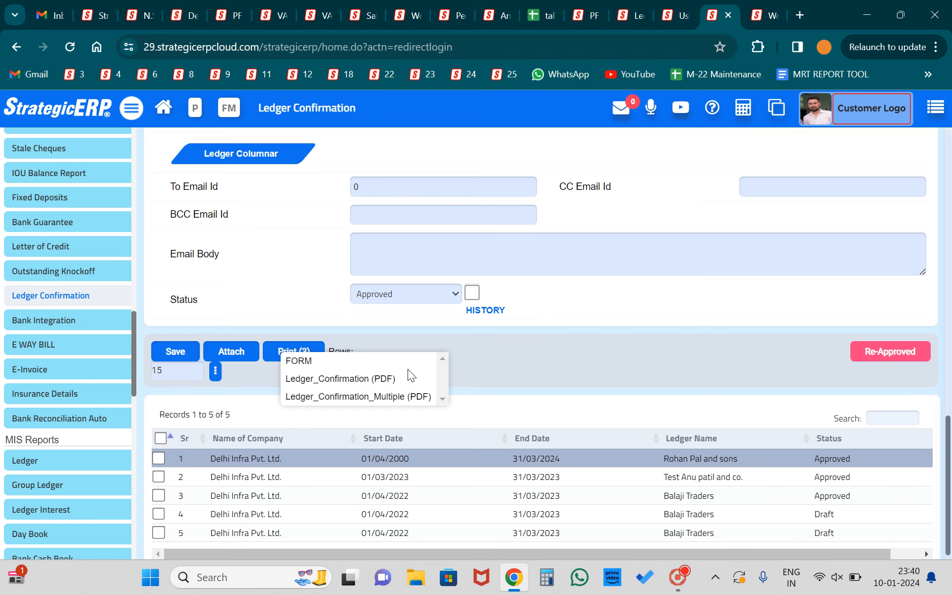
click(360, 380)
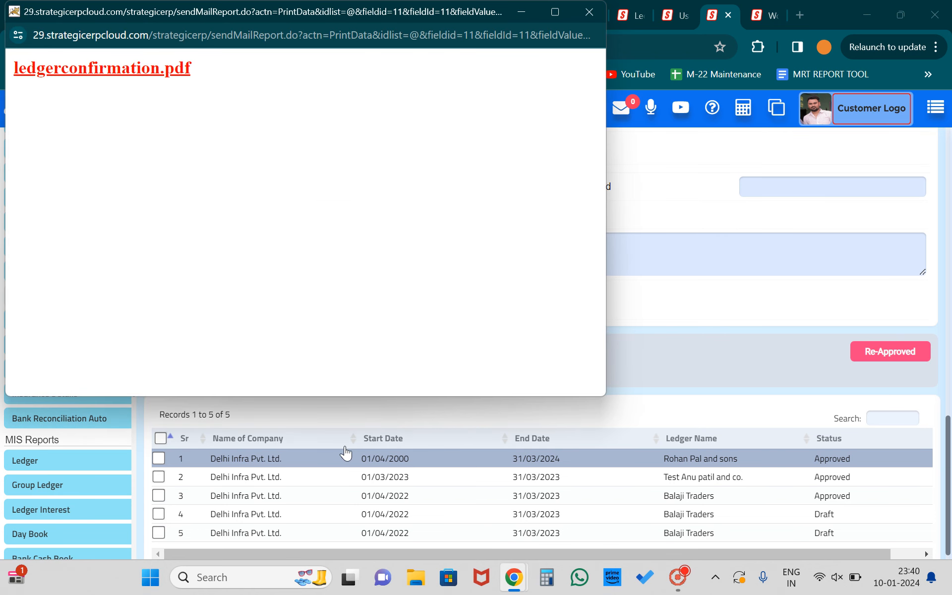
click(106, 79)
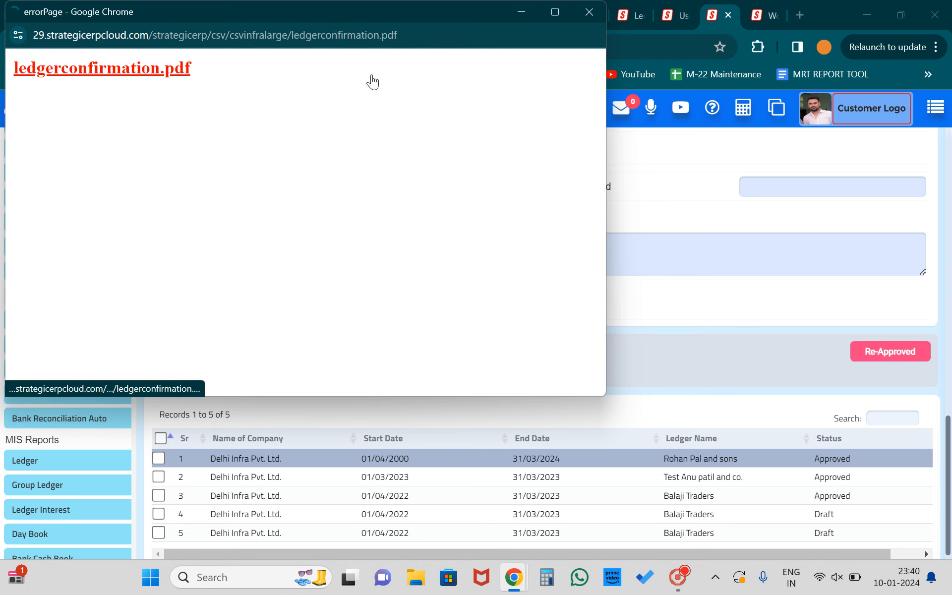
click(589, 12)
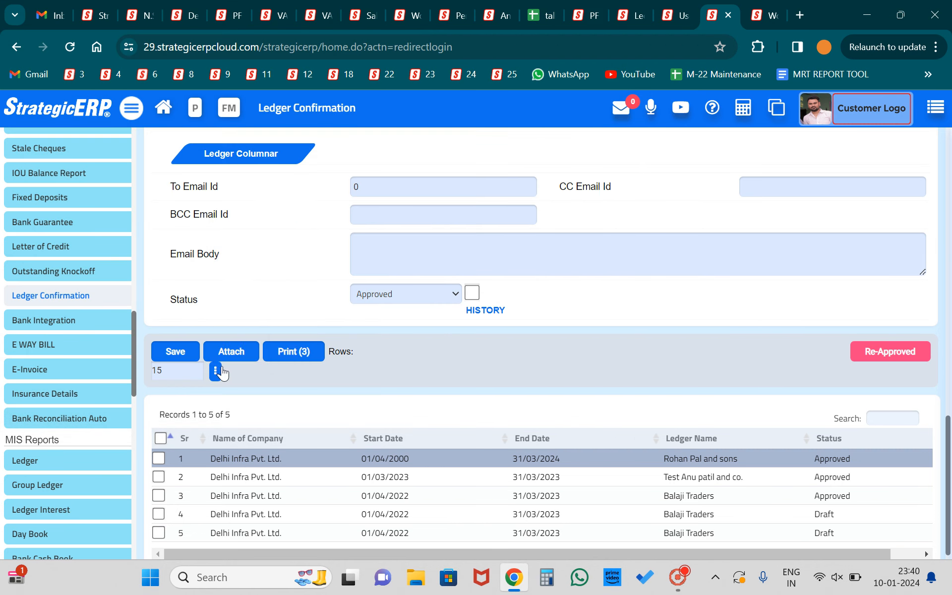
- Select the approved confirmation covering 01/03/2023 to 31/03/2023 and generate its Ledger_Confirmation (PDF) print
click(404, 480)
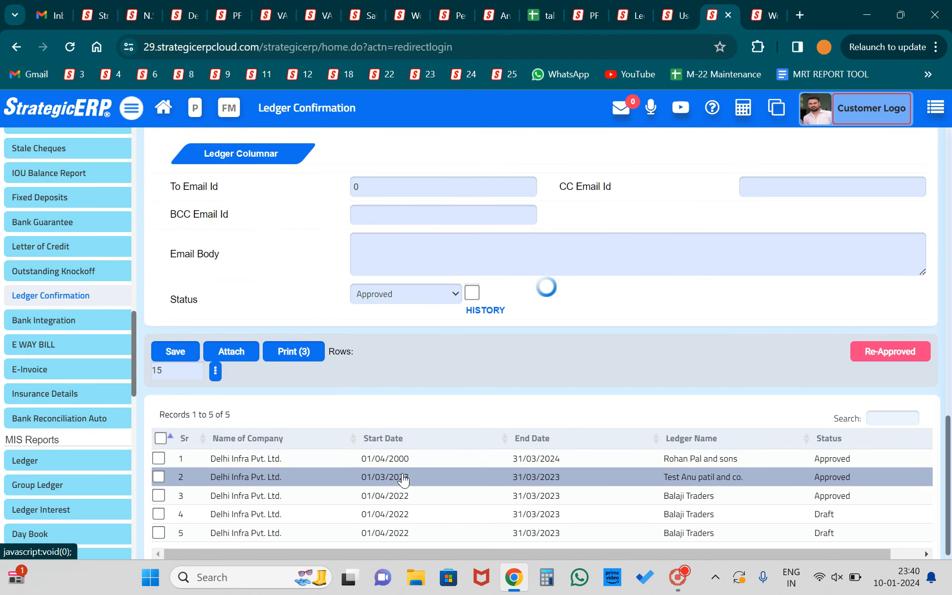
click(294, 353)
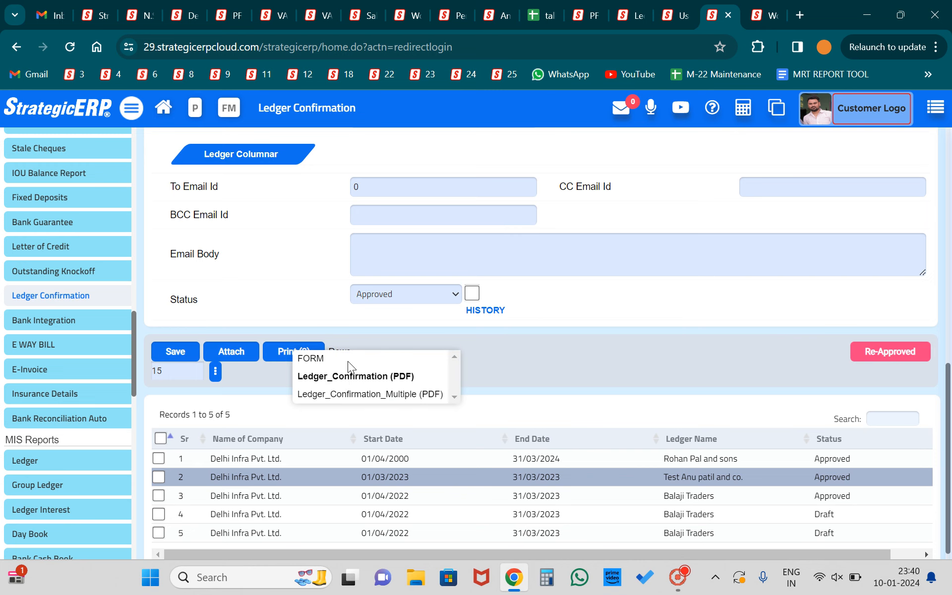
click(342, 374)
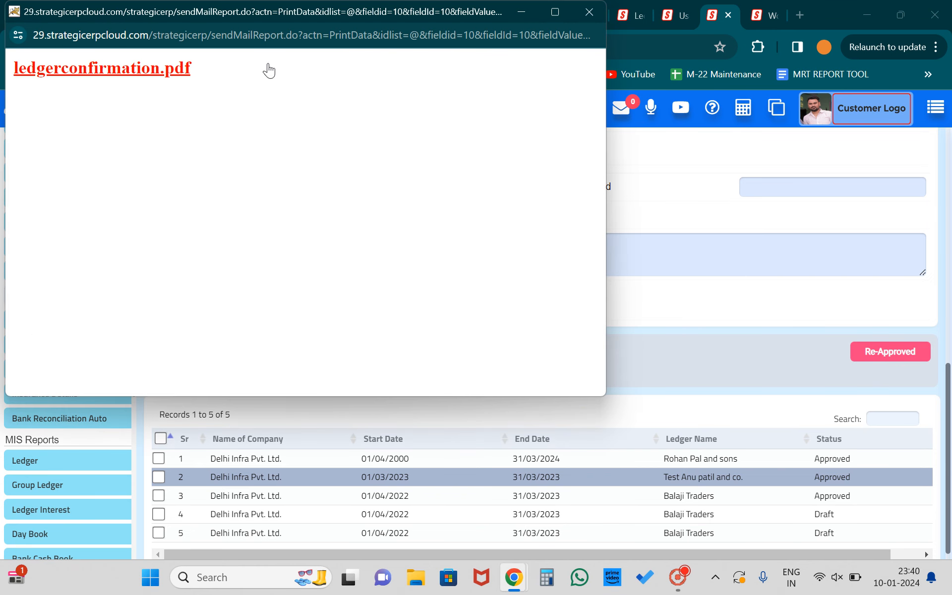
click(589, 13)
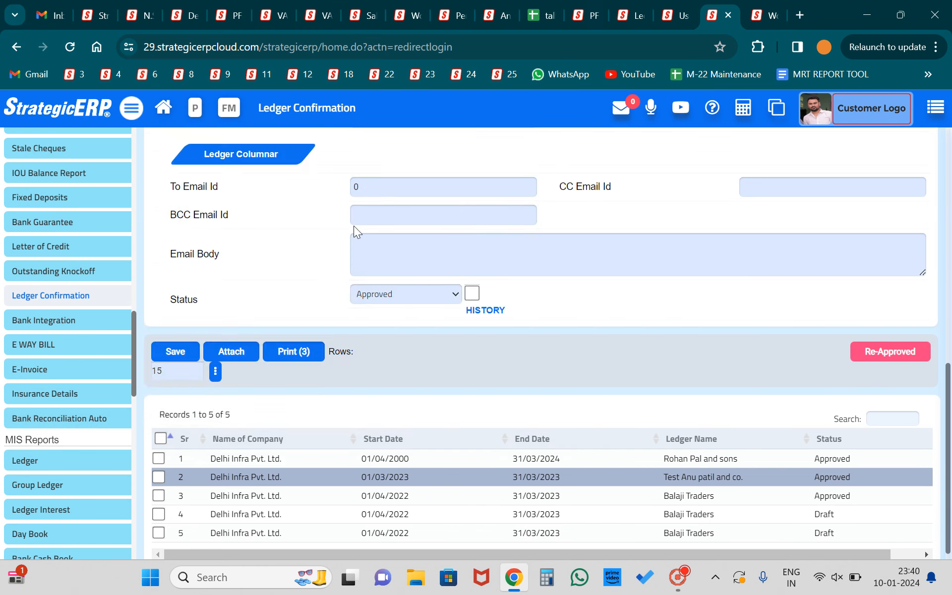
- Examine the selected ledger confirmation's company details, period, voucher entries, and opening and closing balances
scroll(353, 225, up, 11)
scroll(353, 225, down, 1)
scroll(353, 225, down, 1)
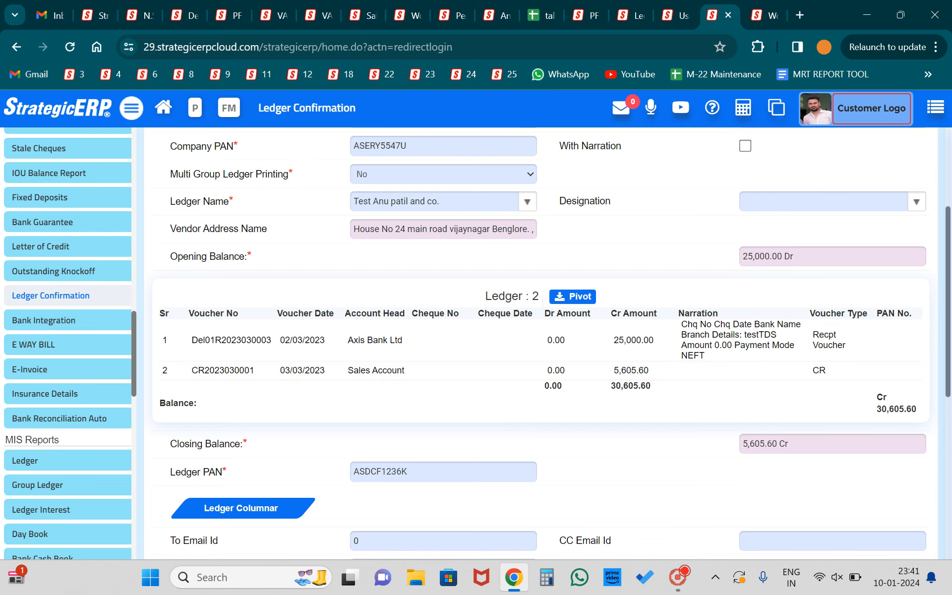
scroll(437, 287, up, 3)
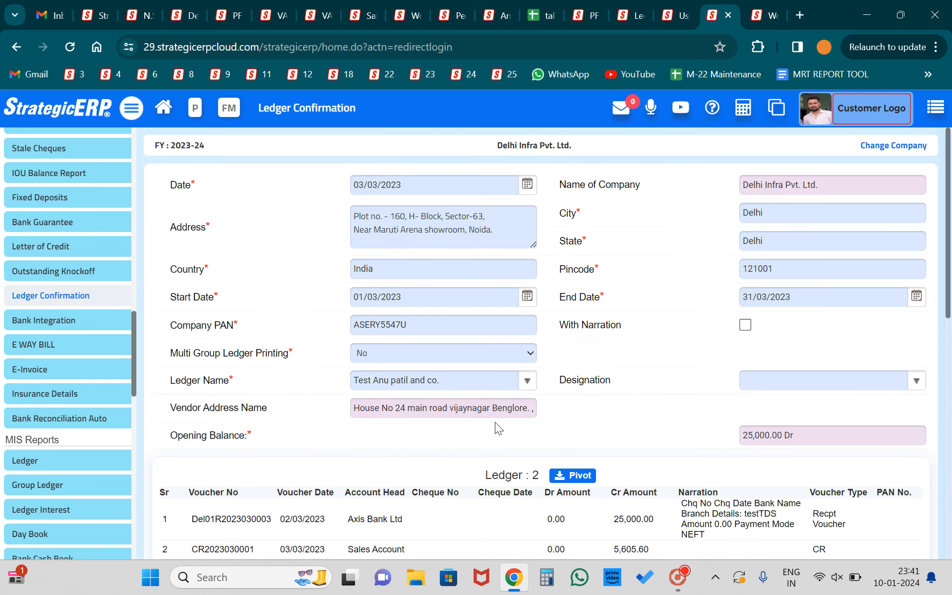
scroll(495, 422, down, 3)
scroll(420, 412, down, 1)
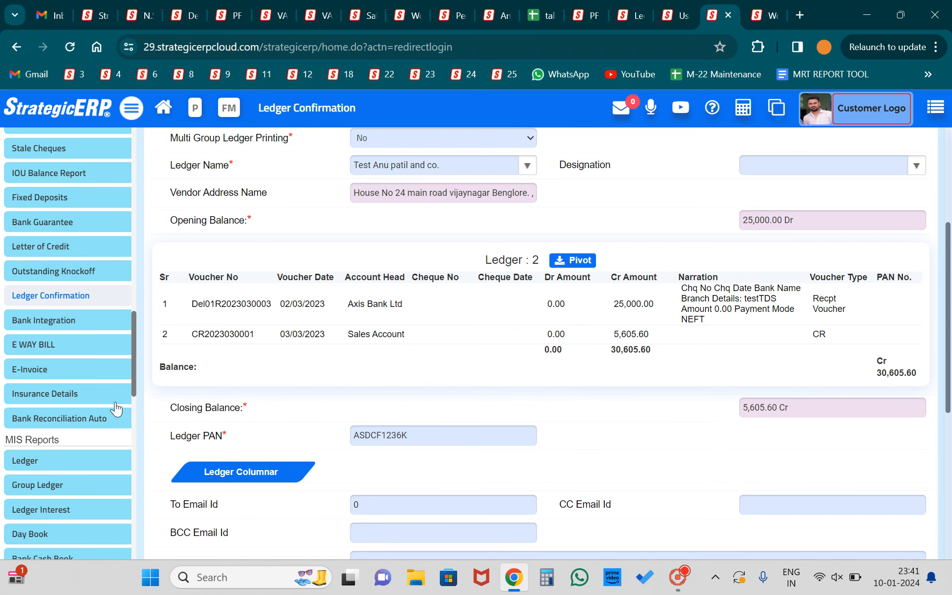
- Look through the available MIS reports, from Ledger and Day Book to Balance Sheet and Cash Flow Report
scroll(117, 409, down, 2)
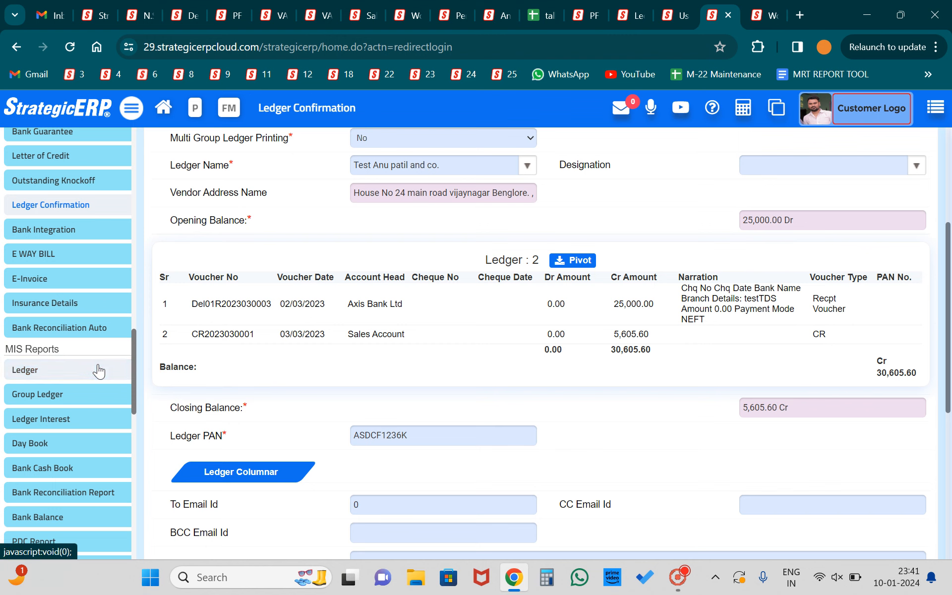
scroll(98, 367, down, 9)
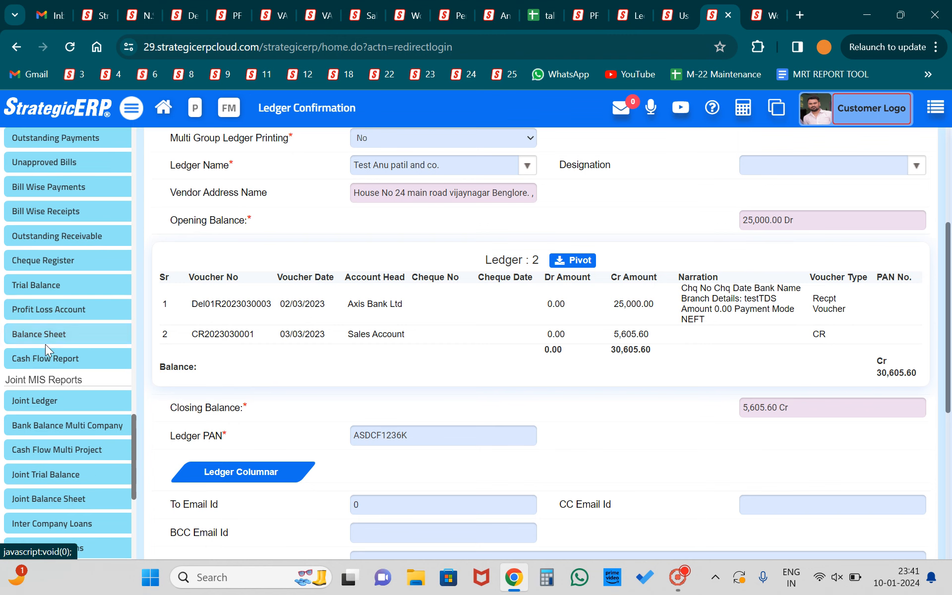
scroll(43, 346, up, 10)
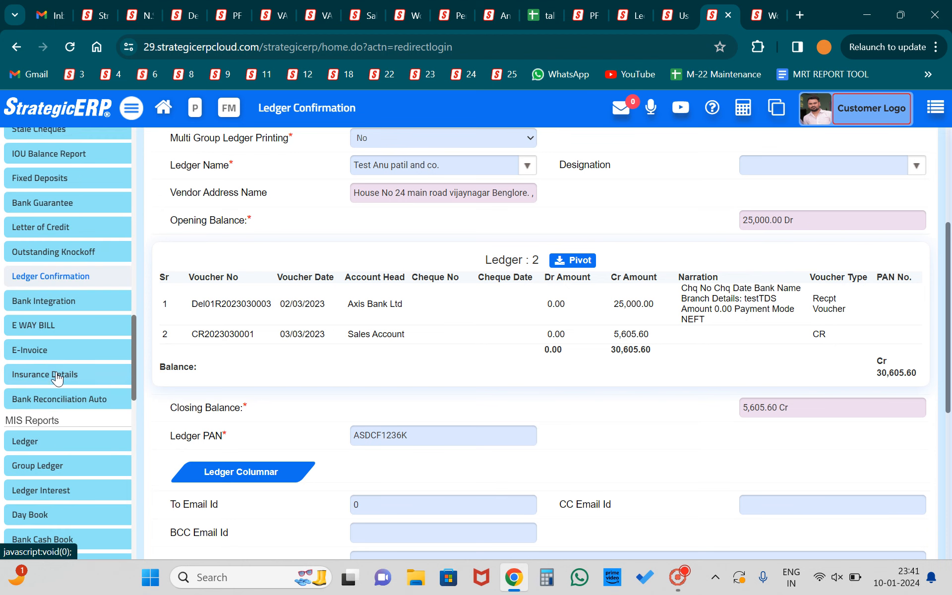
scroll(59, 372, down, 3)
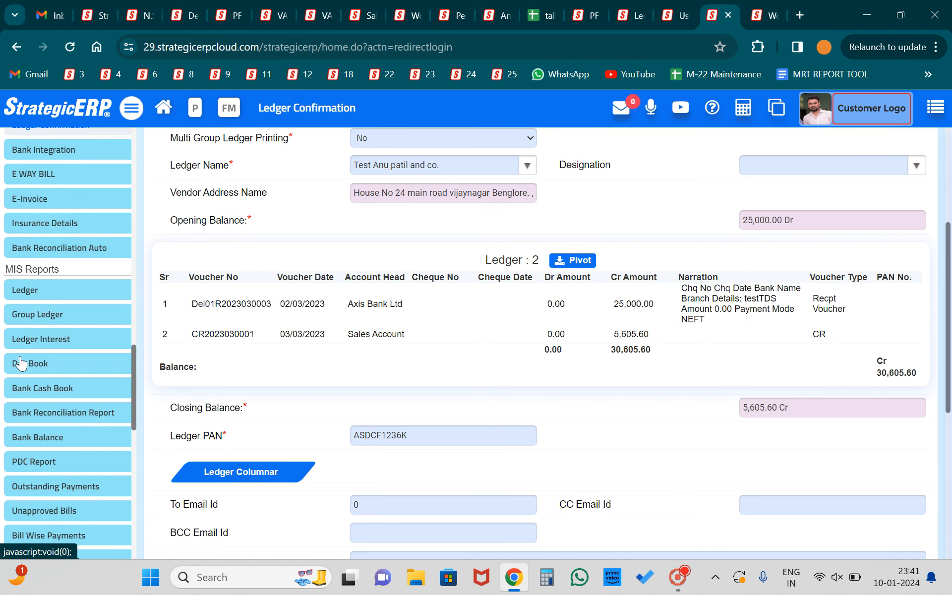
scroll(56, 448, down, 2)
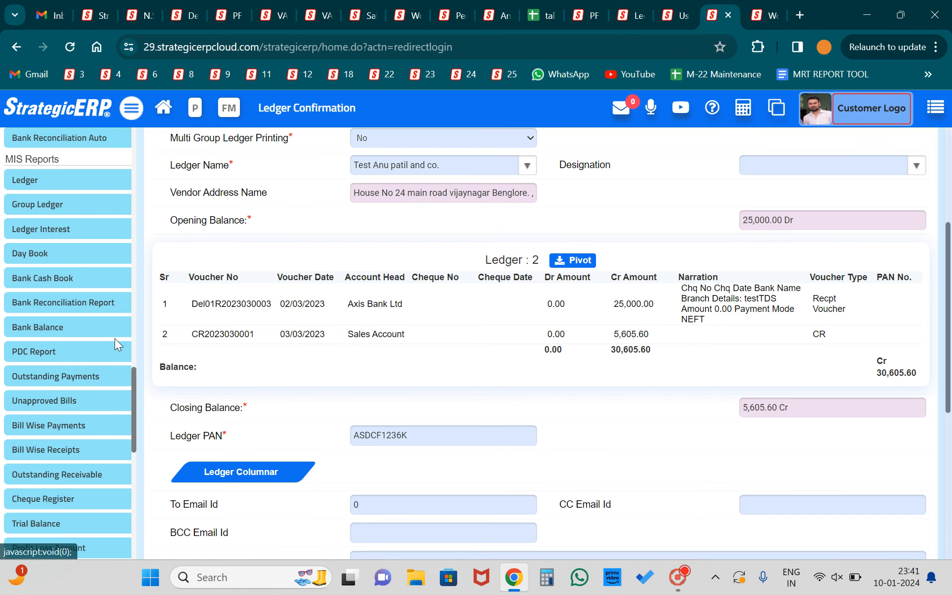
scroll(114, 338, up, 3)
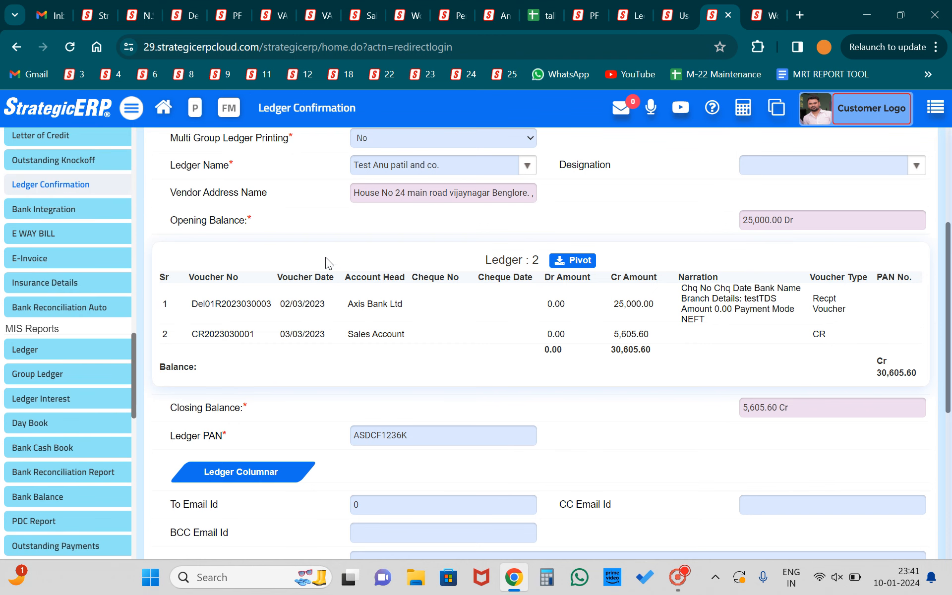
scroll(340, 289, up, 5)
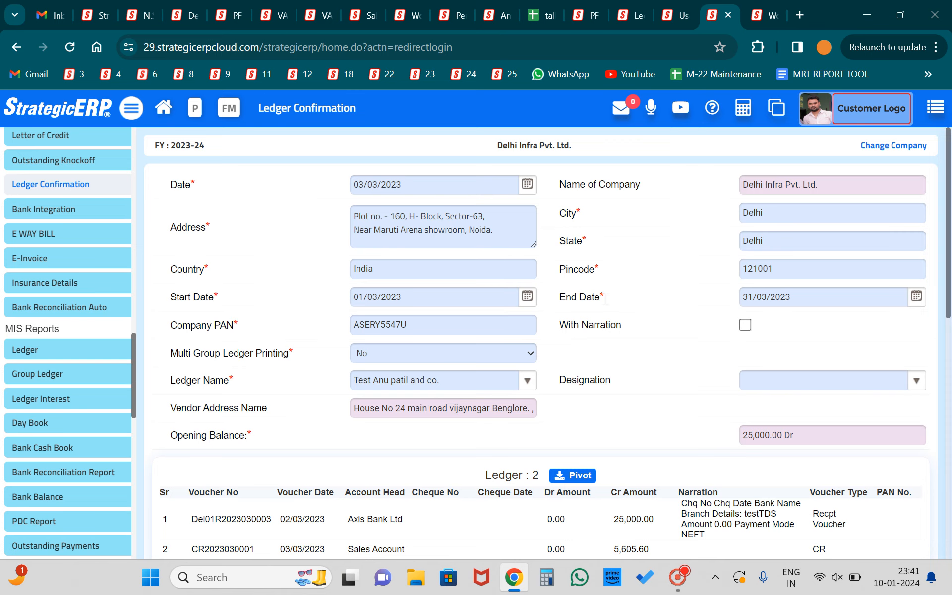
scroll(602, 330, down, 3)
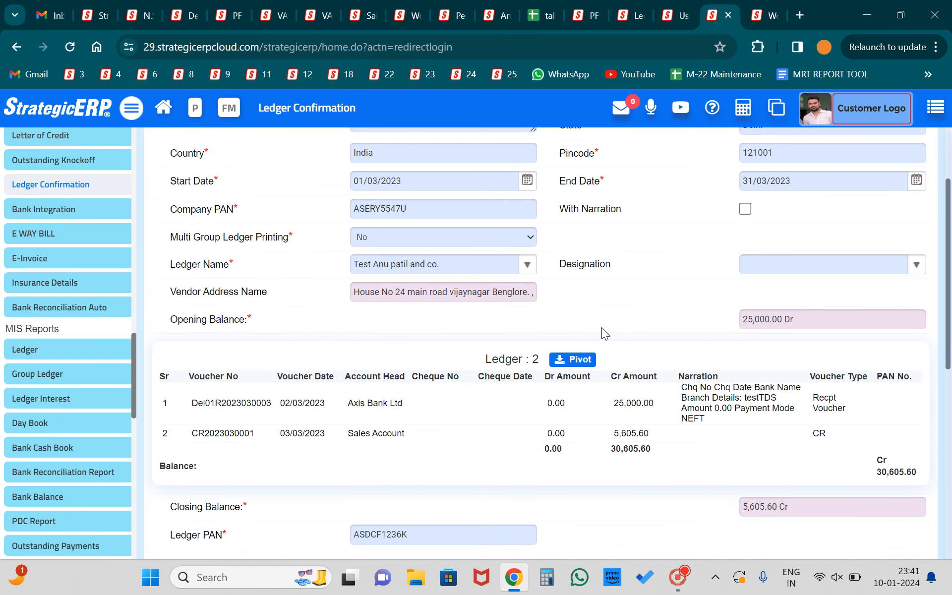
scroll(602, 327, down, 5)
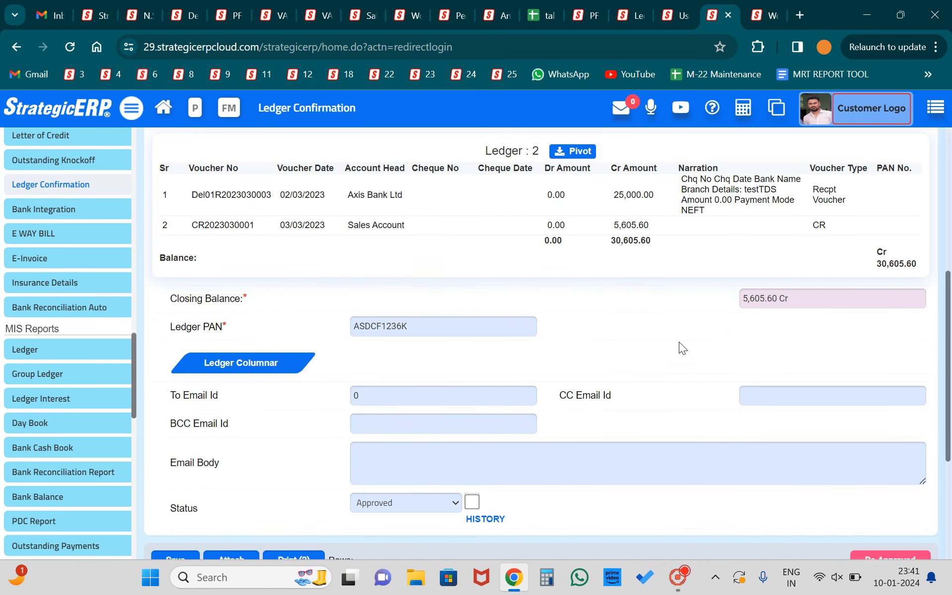
scroll(656, 356, down, 2)
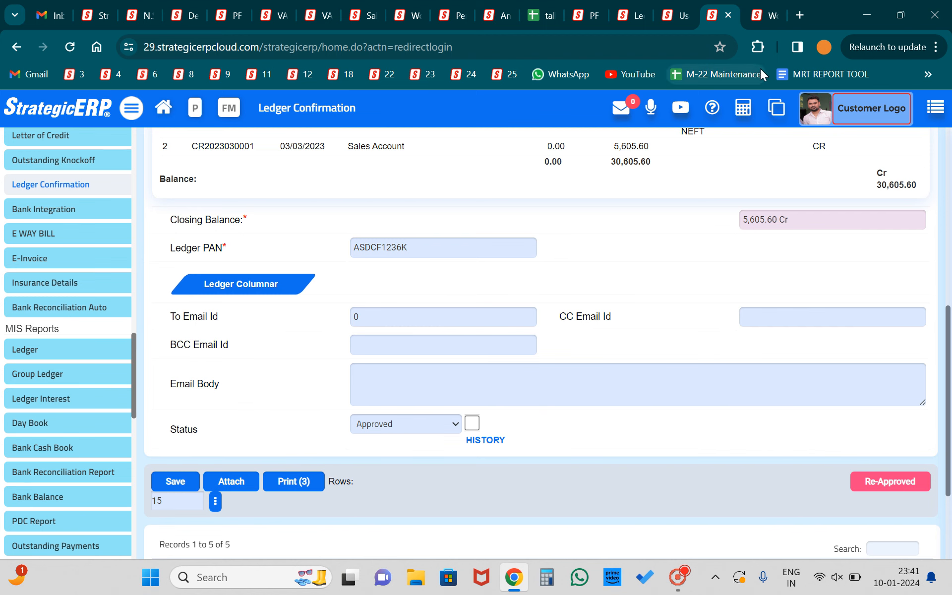
mouse_move(678, 577)
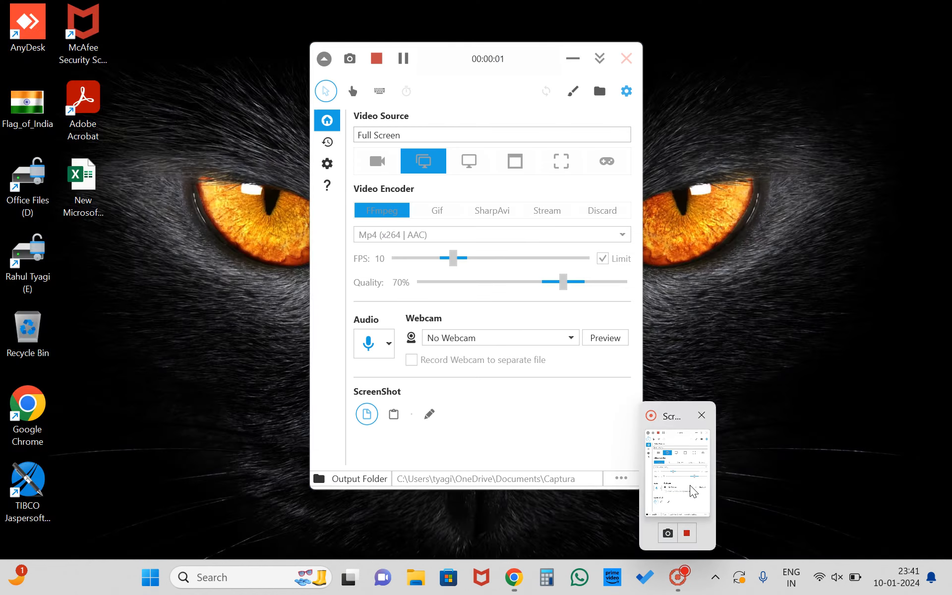
click(687, 502)
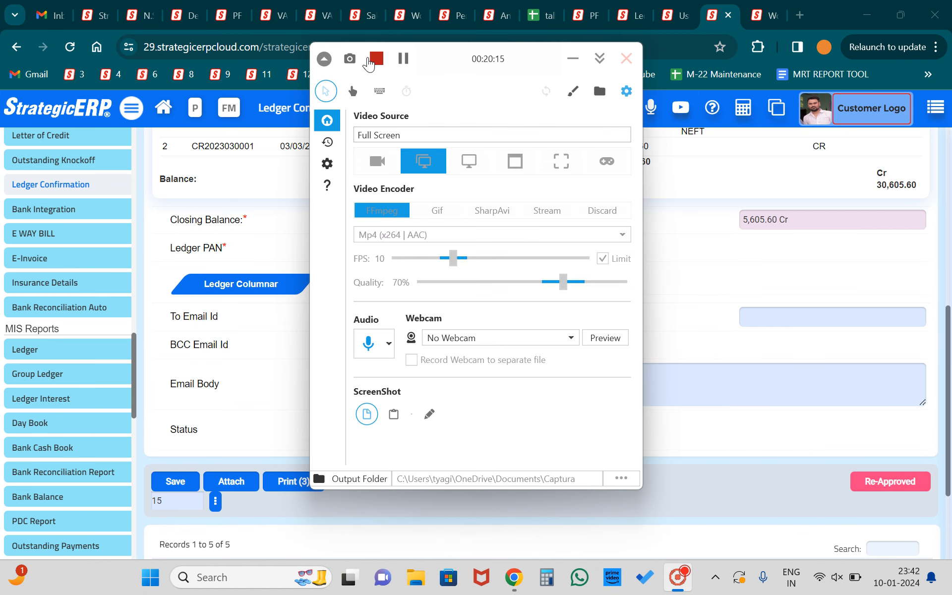